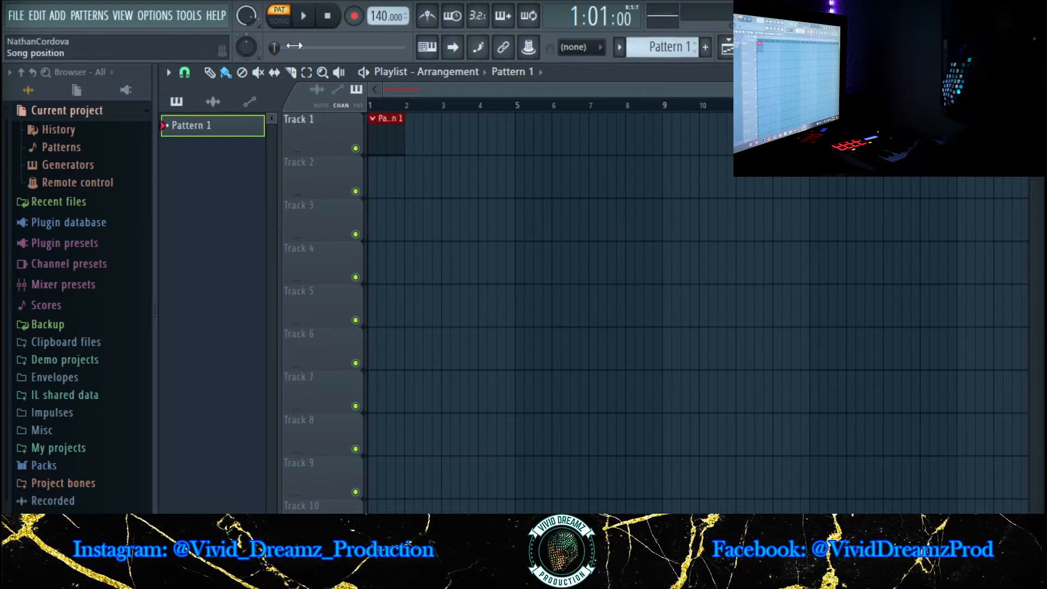
Set the project tempo to 110 BPM with the Tempo tapper.
right_click(381, 18)
click(515, 22)
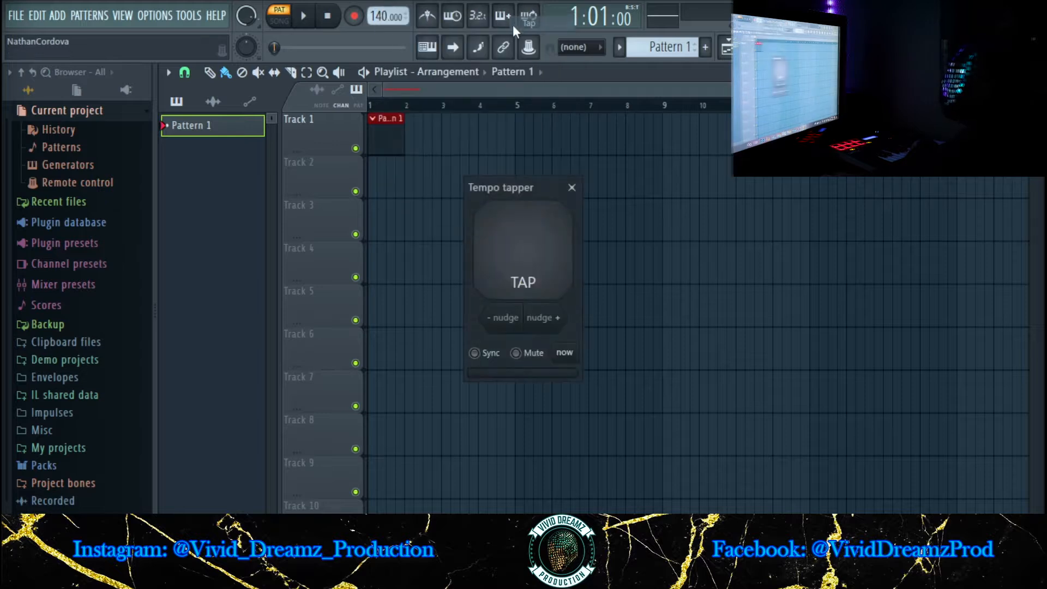
click(499, 241)
click(501, 243)
click(501, 244)
click(504, 244)
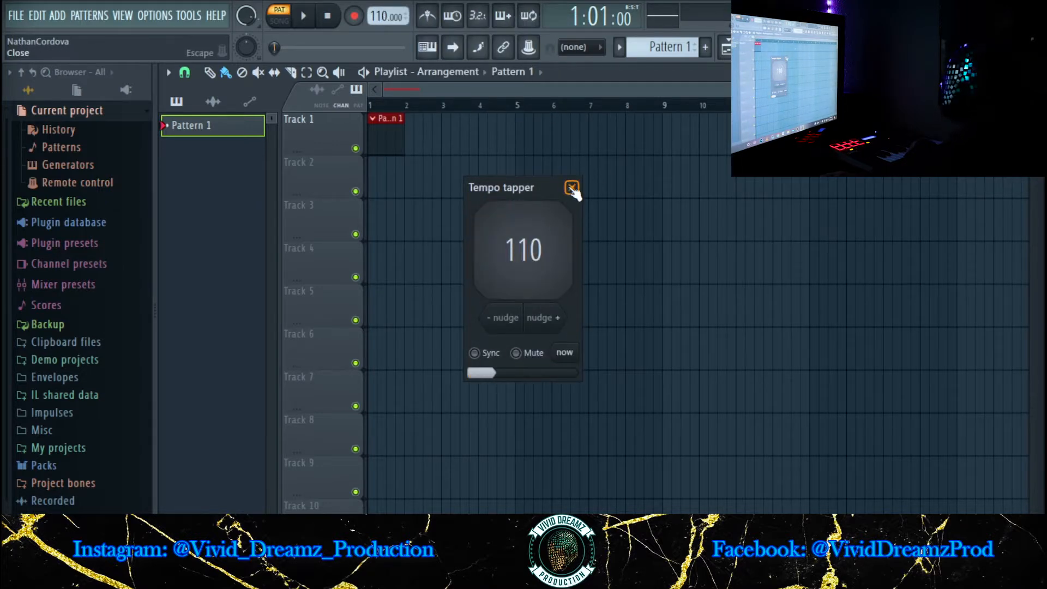
Show the channel rack and open the piano roll for the Omnisphere channel.
key(F6)
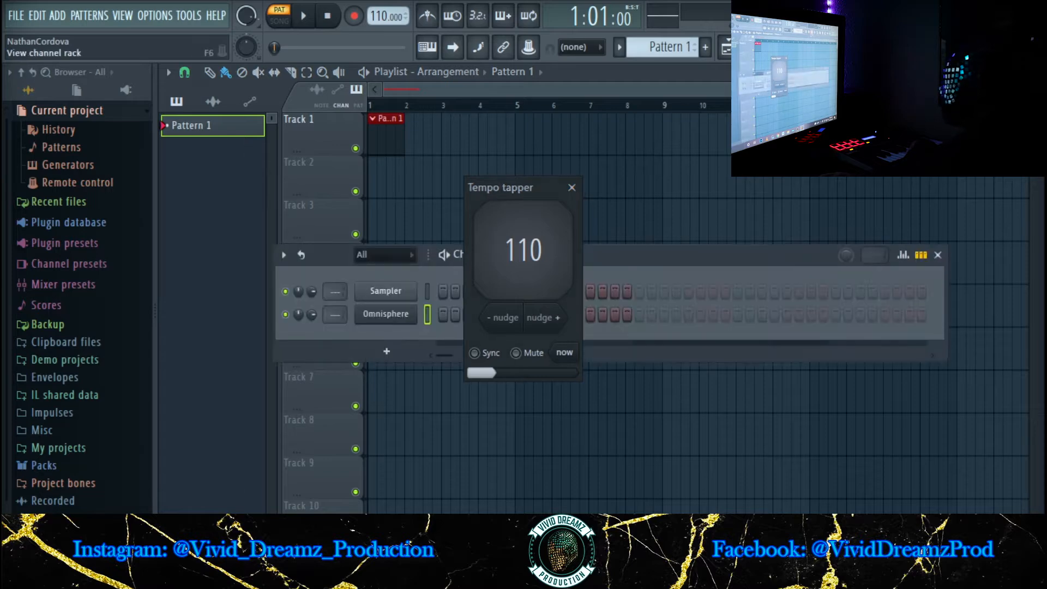
right_click(419, 314)
click(467, 304)
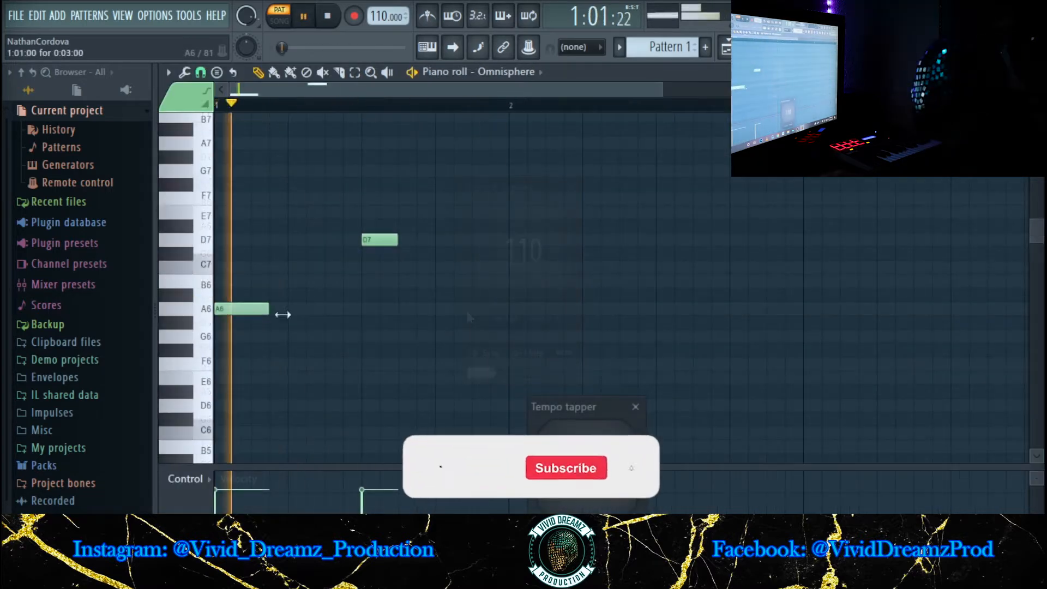
Enter a melody of half-bar notes A6, D7, E7 and C7 across bars 1 and 2.
drag(283, 314, 508, 316)
right_click(390, 242)
click(511, 211)
key(space)
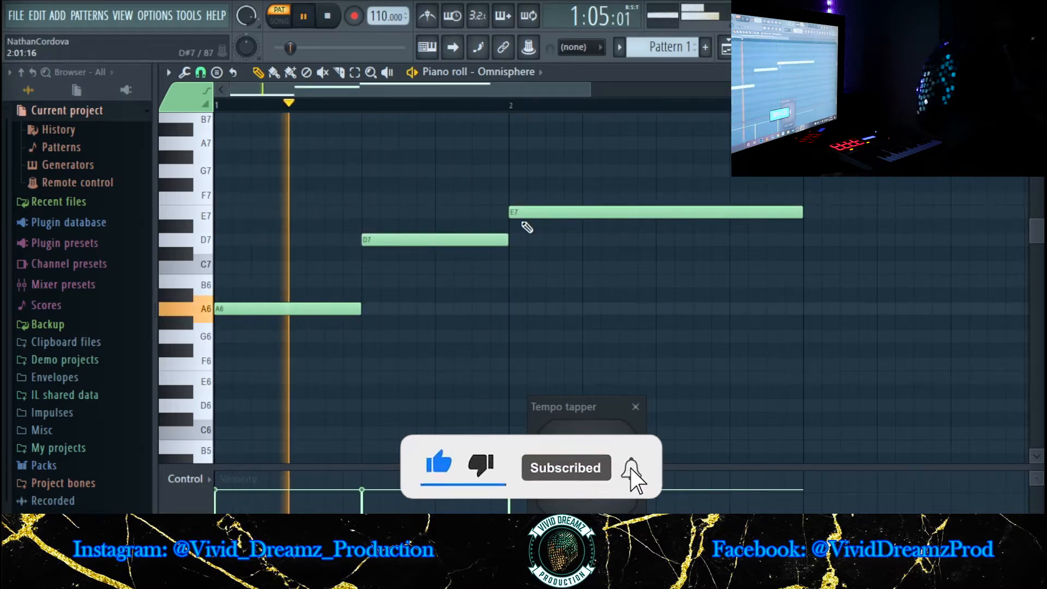
drag(802, 213, 656, 212)
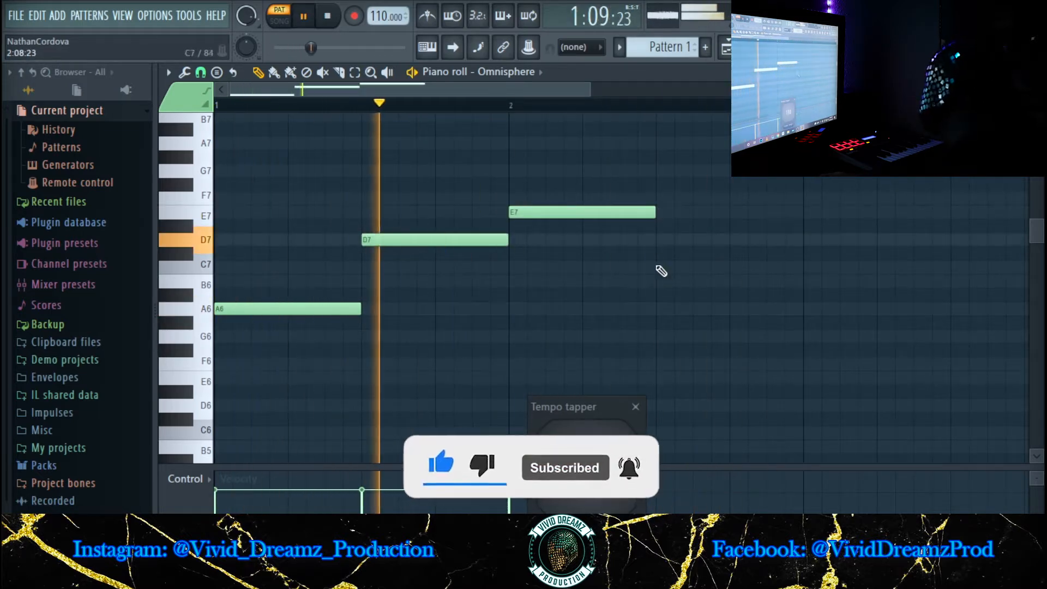
click(658, 267)
key(space)
key(space)
drag(590, 90, 717, 101)
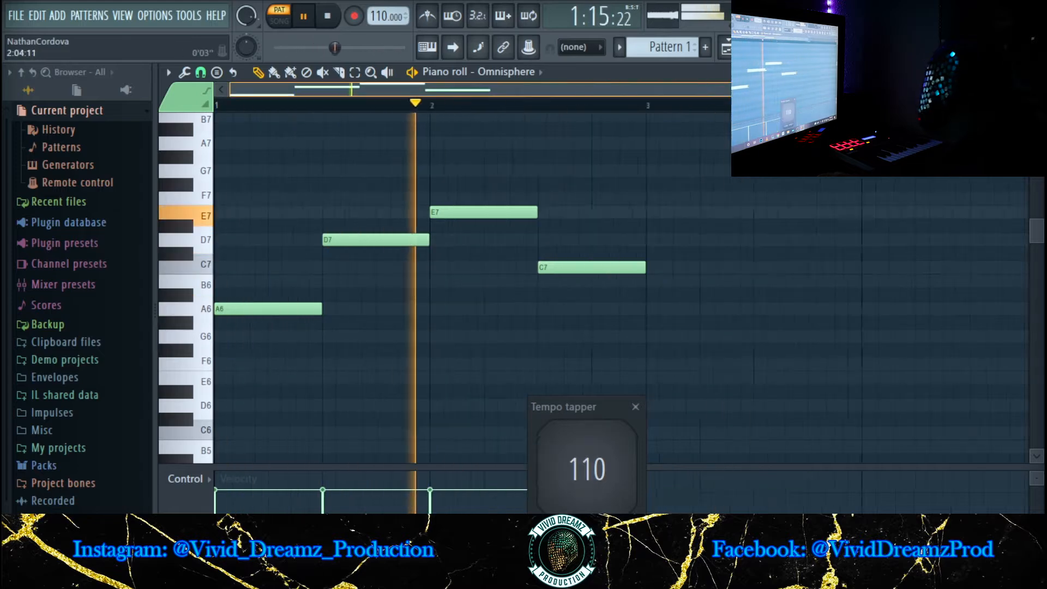
Continue the melody through bars 3 and 4 with half-bar notes C6, F6, G6 and D6.
key(space)
key(space)
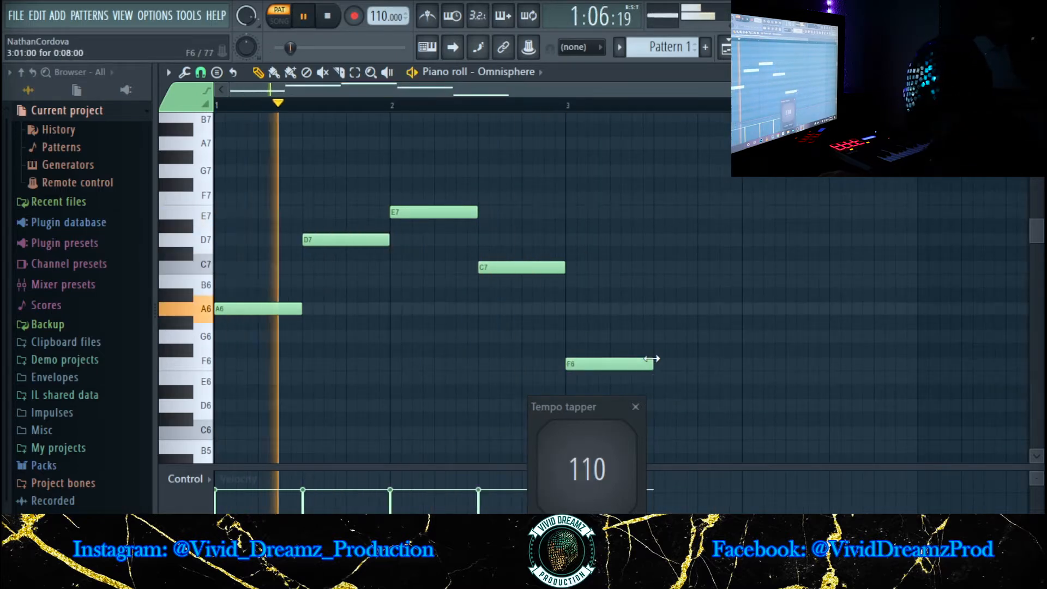
key(space)
key(space)
right_click(606, 366)
drag(622, 371, 232, 200)
mouse_move(238, 312)
mouse_down()
mouse_move(589, 421)
mouse_move(588, 329)
mouse_move(588, 426)
mouse_up()
click(856, 412)
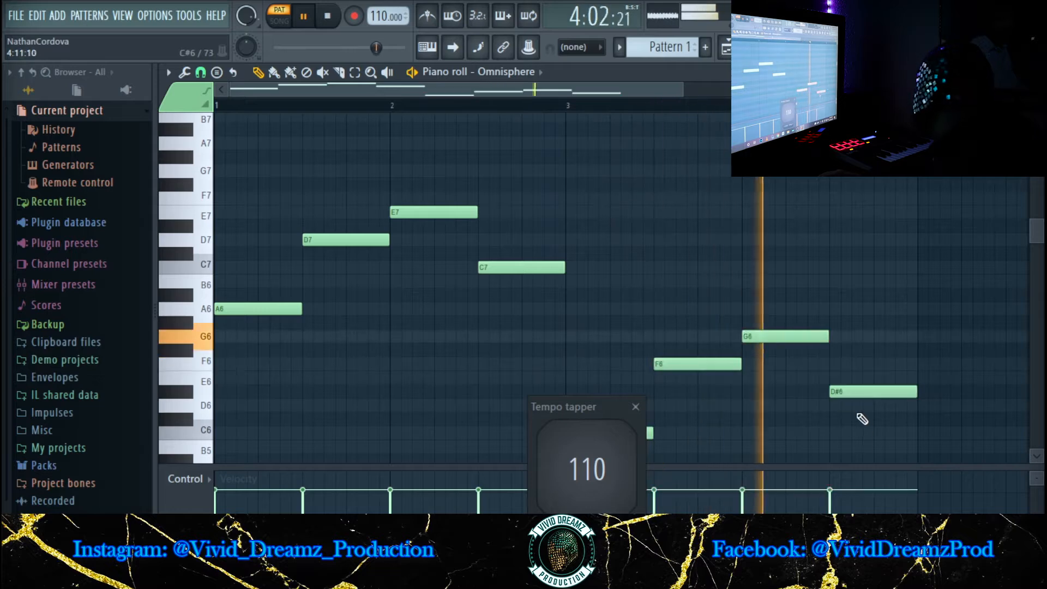
drag(849, 393, 841, 405)
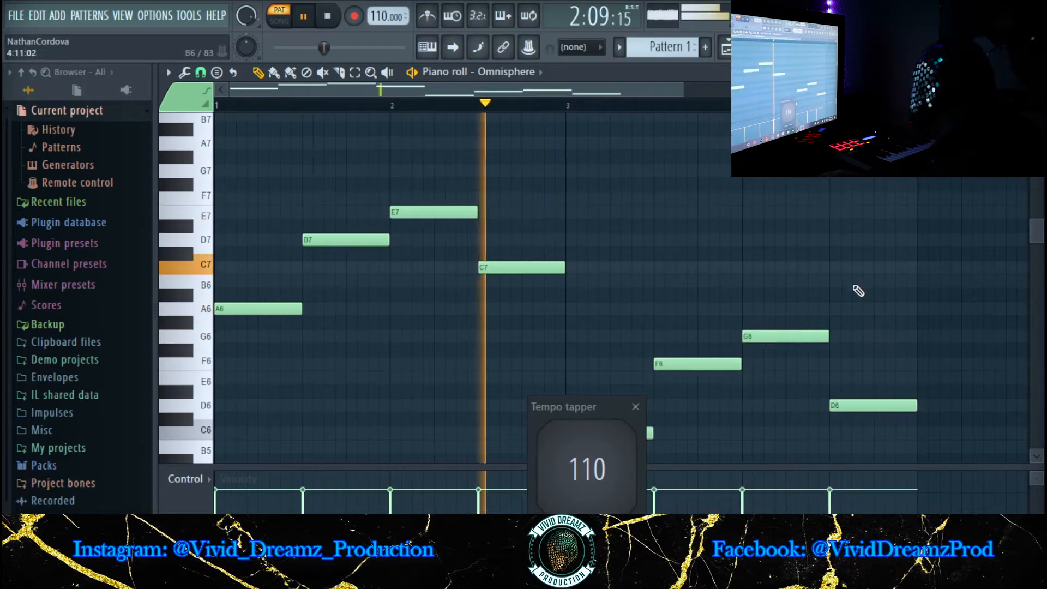
Close the Tempo tapper, transpose the notes of bars 3 and 4 up to E6, A6 and B6, and end on G6.
key(ctrl)
drag(920, 295, 649, 436)
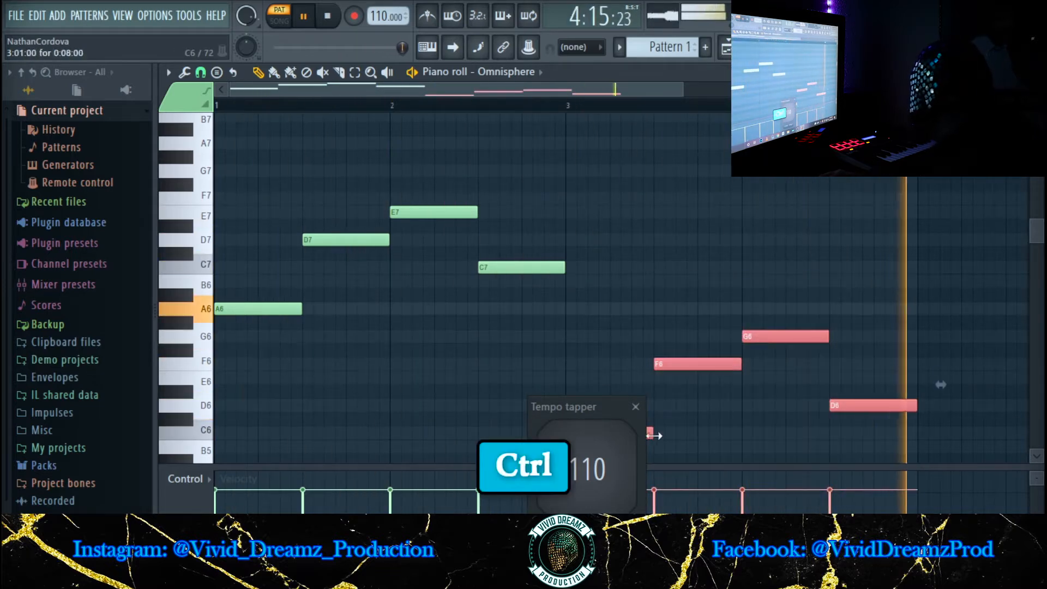
click(688, 438)
click(636, 407)
drag(925, 295, 608, 427)
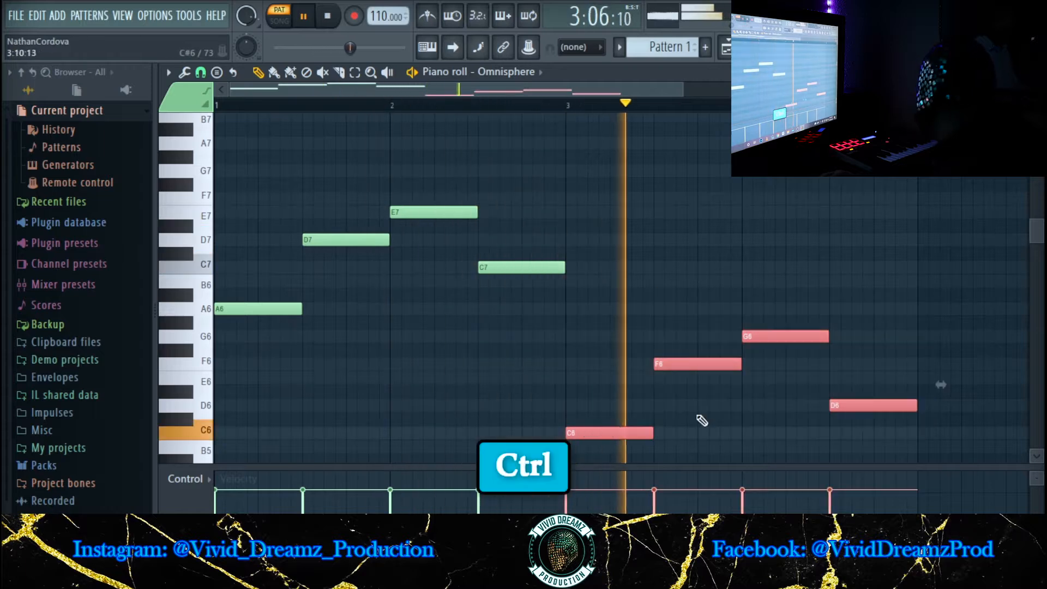
click(804, 283)
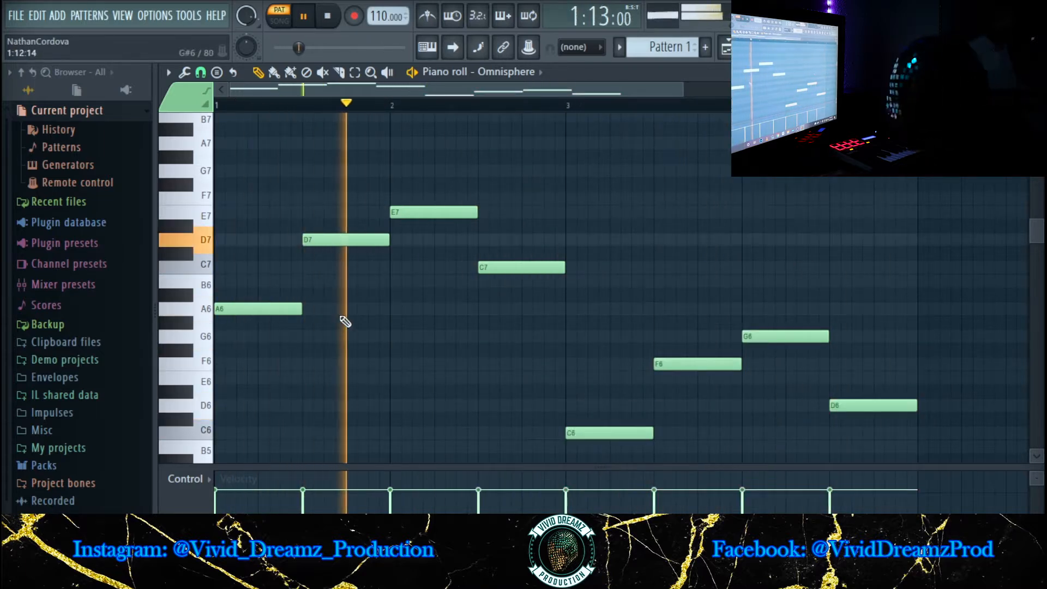
drag(927, 302, 610, 378)
key(space)
key(space)
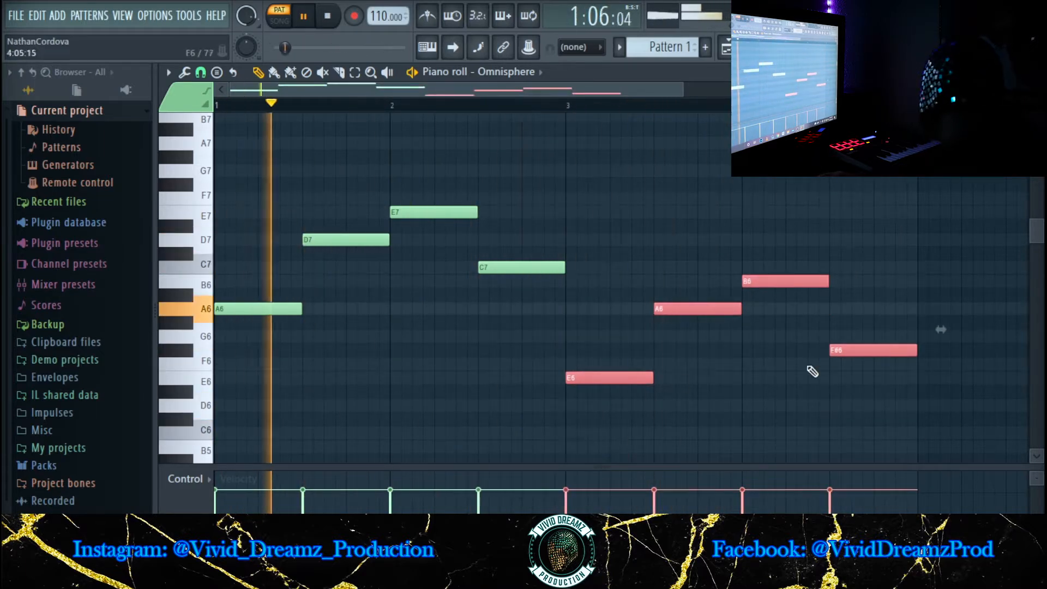
drag(849, 352, 850, 338)
ctrl+click(850, 381)
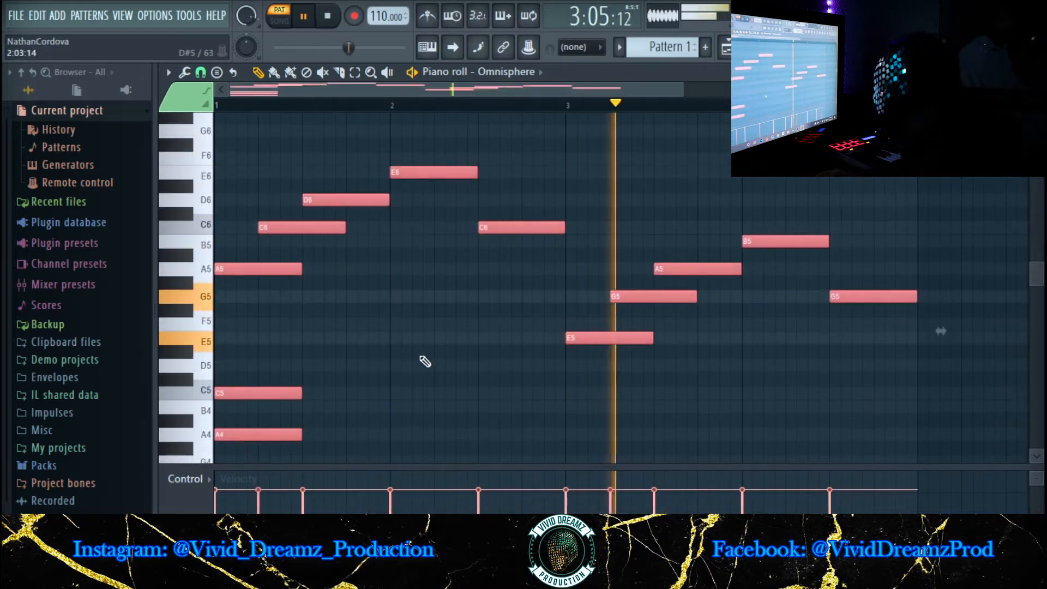
Complete the opening chord of bar 1 with an F4 note below A4 and C5, checking it with playback.
scroll(382, 384, down, 2)
key(space)
key(space)
key(space)
key(space)
scroll(327, 379, down, 1)
key(space)
key(space)
scroll(321, 382, up, 1)
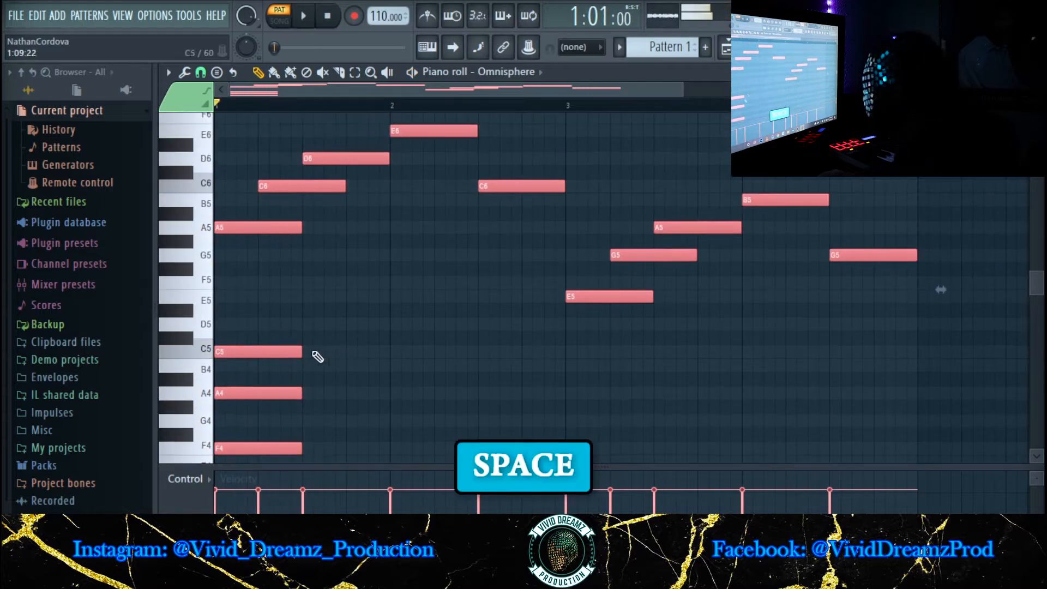
Build a second chord of A4, D5 and F5 in the second half of bar 1 and audition it.
click(302, 328)
key(space)
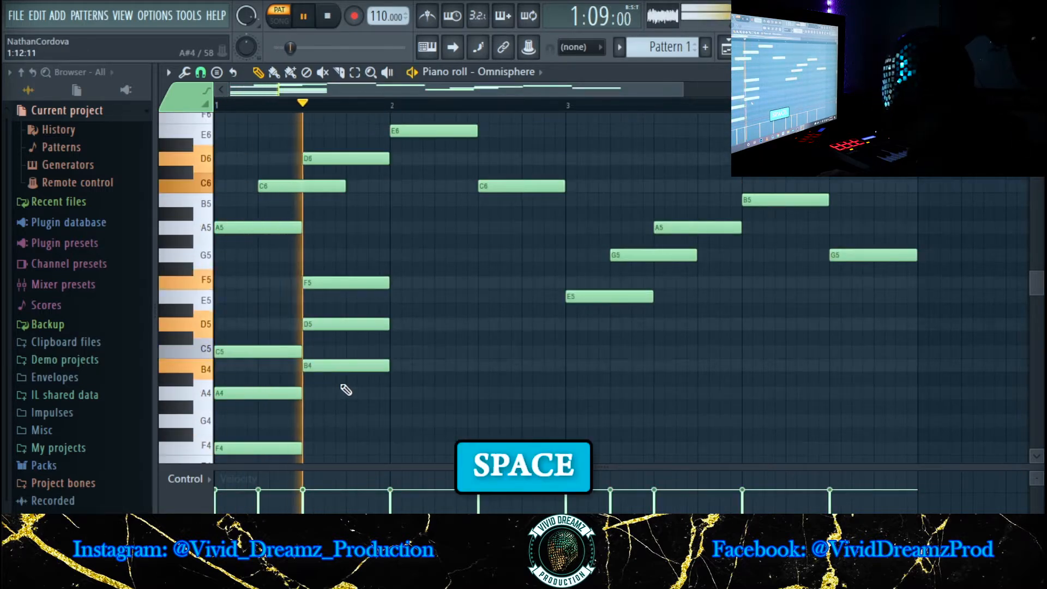
drag(333, 370, 333, 393)
key(space)
key(space)
key(space)
key(space)
key(space)
key(space)
key(space)
key(space)
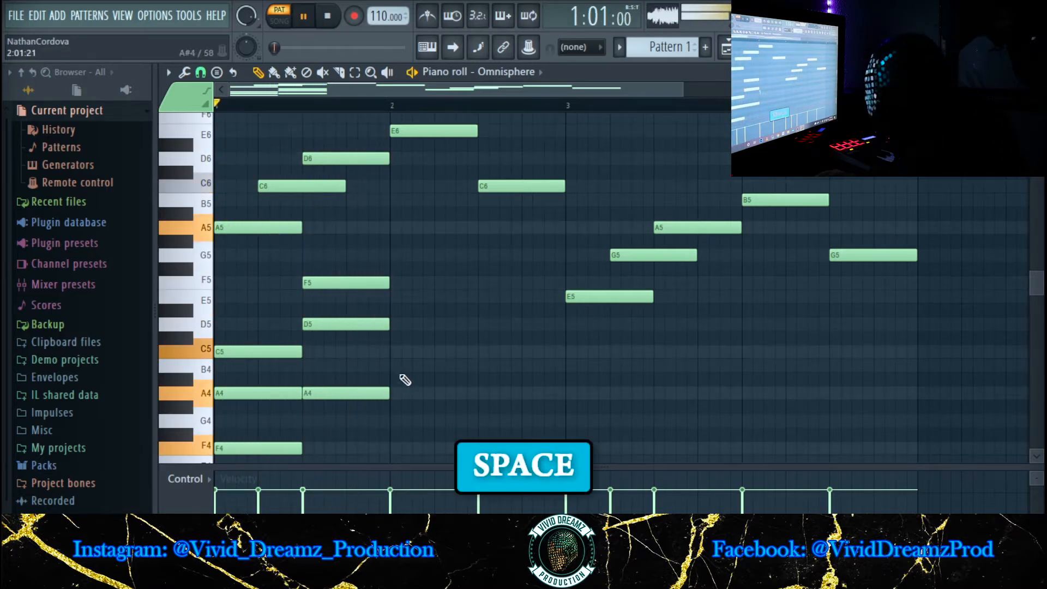
key(space)
key(space)
Add a half-bar E5 passing note starting on the last beat of bar 1 and play the pattern back.
mouse_move(350, 296)
mouse_down()
mouse_move(336, 323)
mouse_move(355, 297)
mouse_up()
key(space)
key(space)
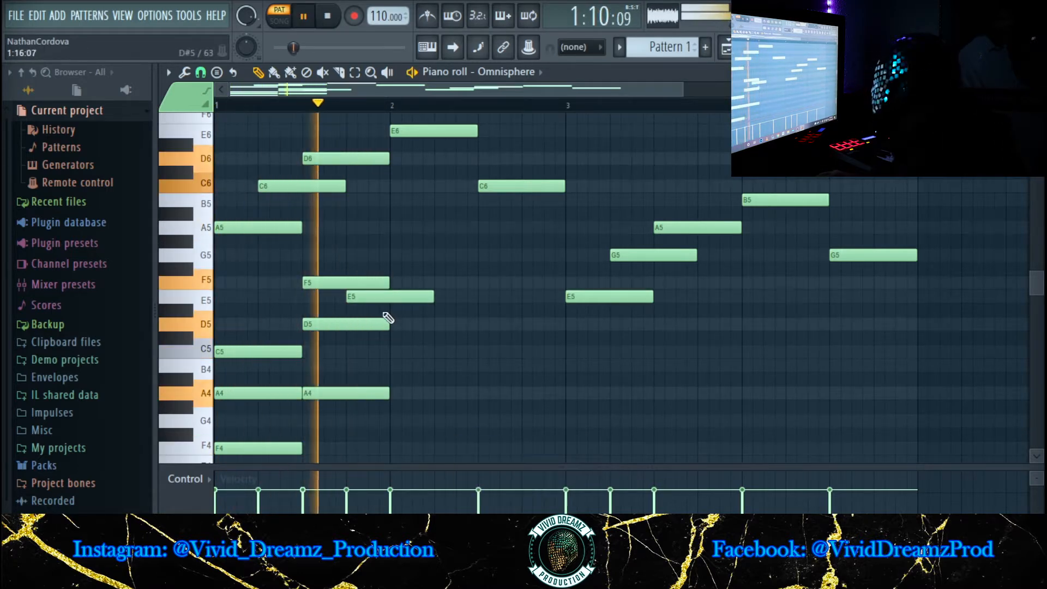
key(space)
key(space)
key(space)
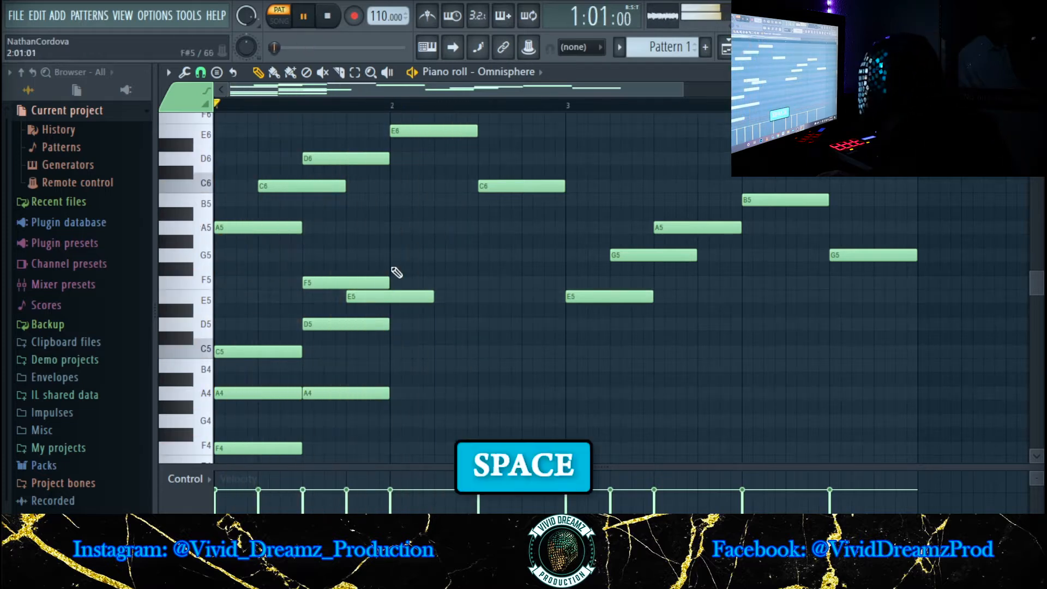
key(space)
key(space)
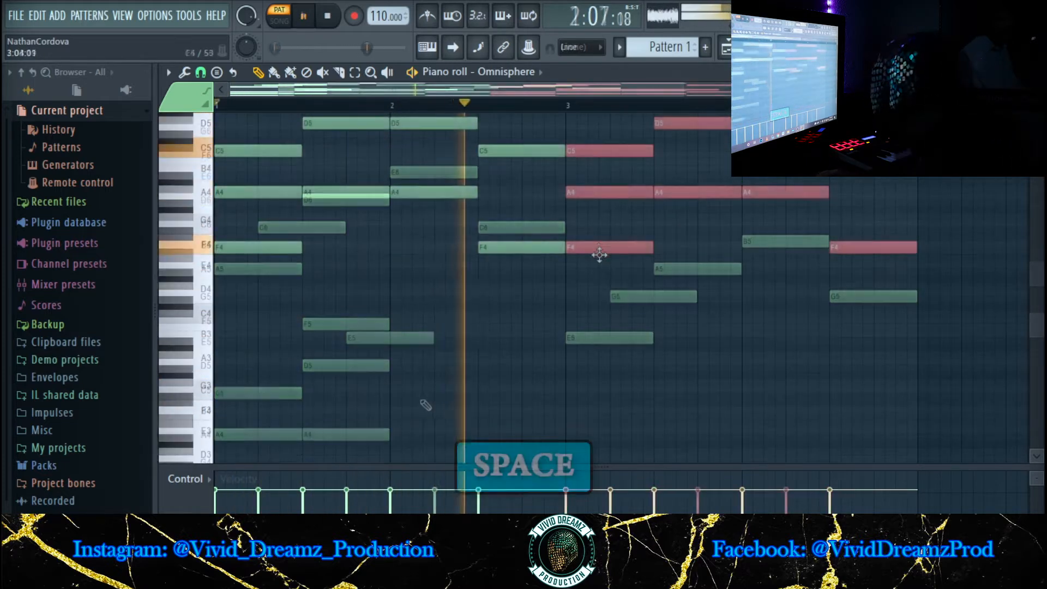
Select all notes in bars 3 and 4 and transpose them down until their opening chord is F#3, A#3 and C#4.
drag(595, 284, 592, 360)
ctrl+click(688, 328)
drag(820, 321, 616, 302)
scroll(726, 326, up, 2)
scroll(811, 342, down, 3)
drag(927, 114, 580, 363)
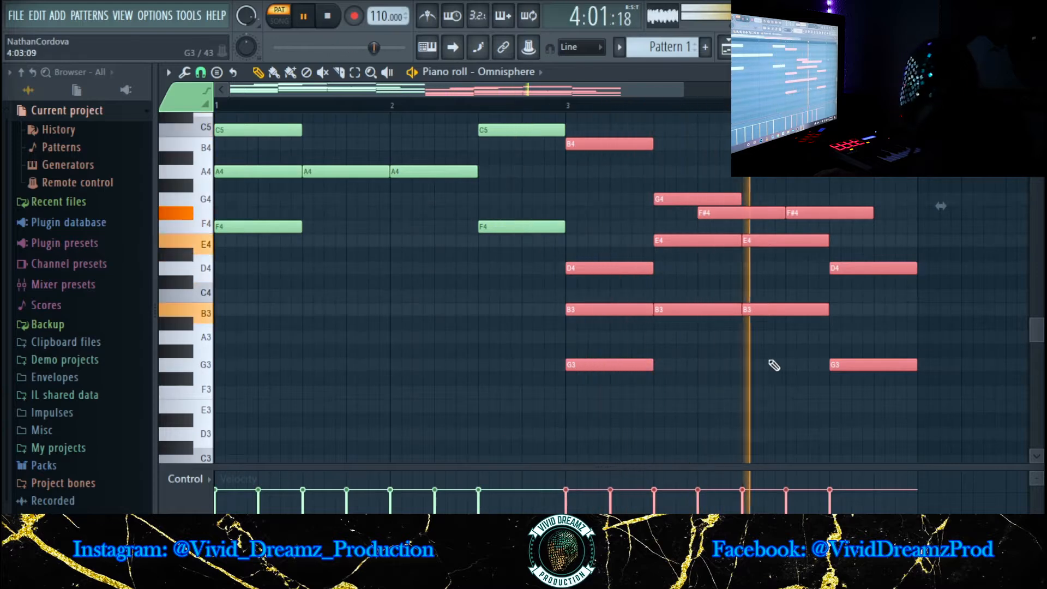
key(shift+Down)
key(shift+Down)
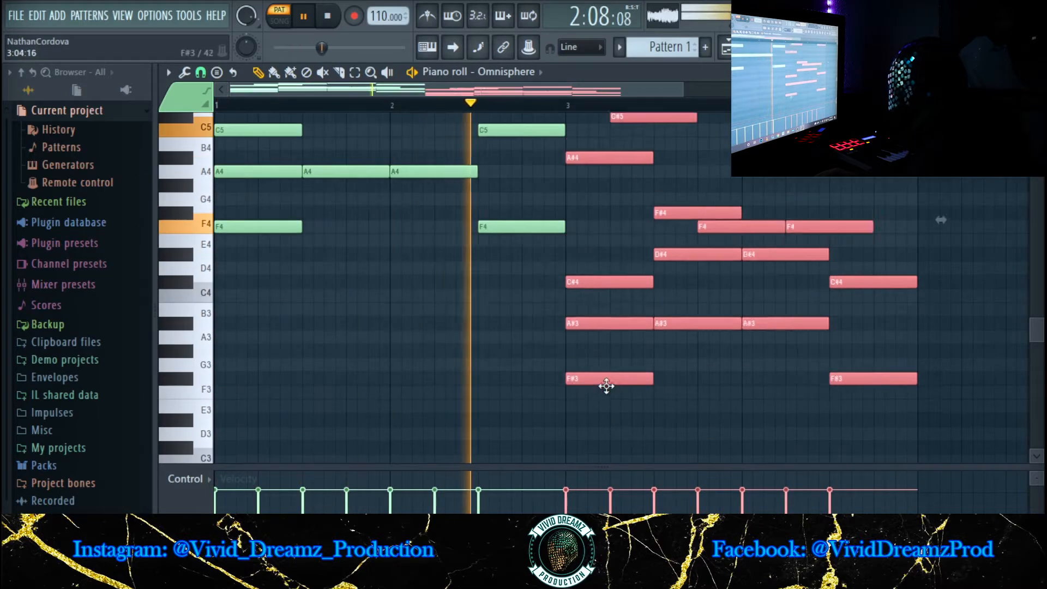
scroll(691, 395, up, 3)
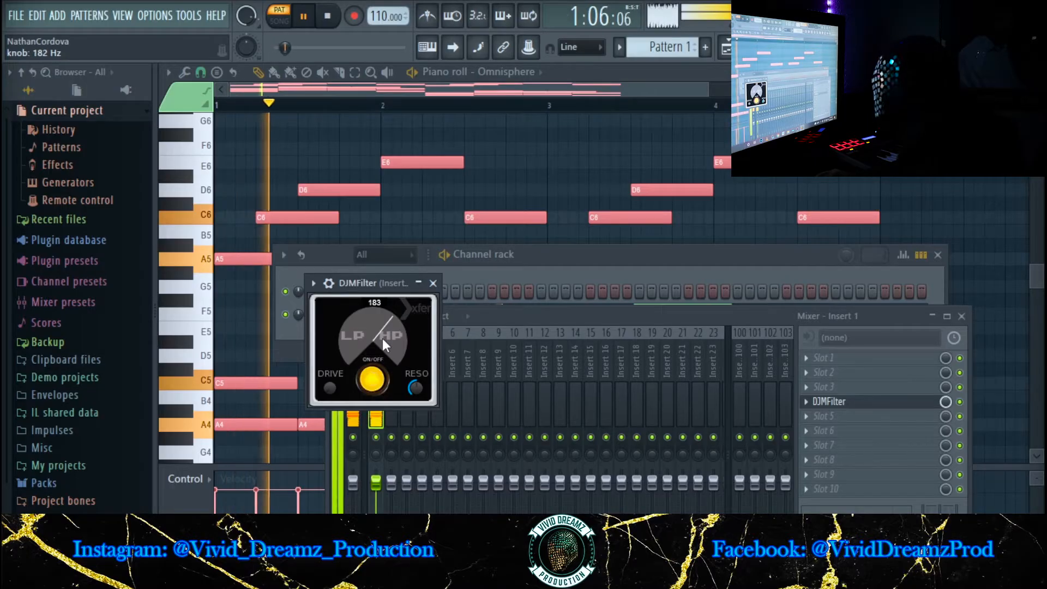
Set the DJMFilter high-pass cutoff on Insert 1 to 145 Hz and lower that mixer track's volume to 85%.
drag(383, 339, 380, 341)
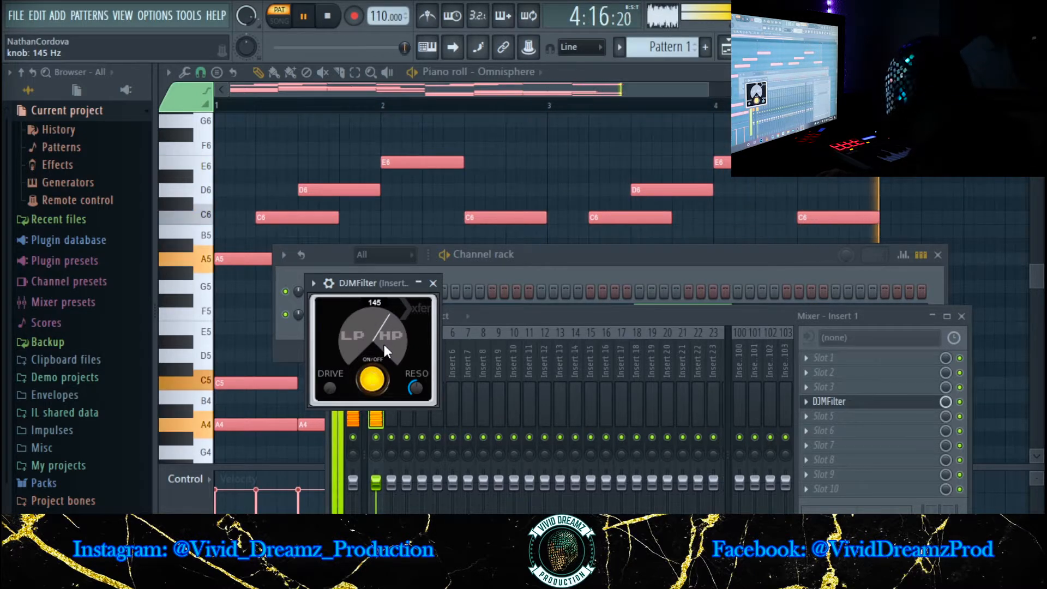
click(393, 439)
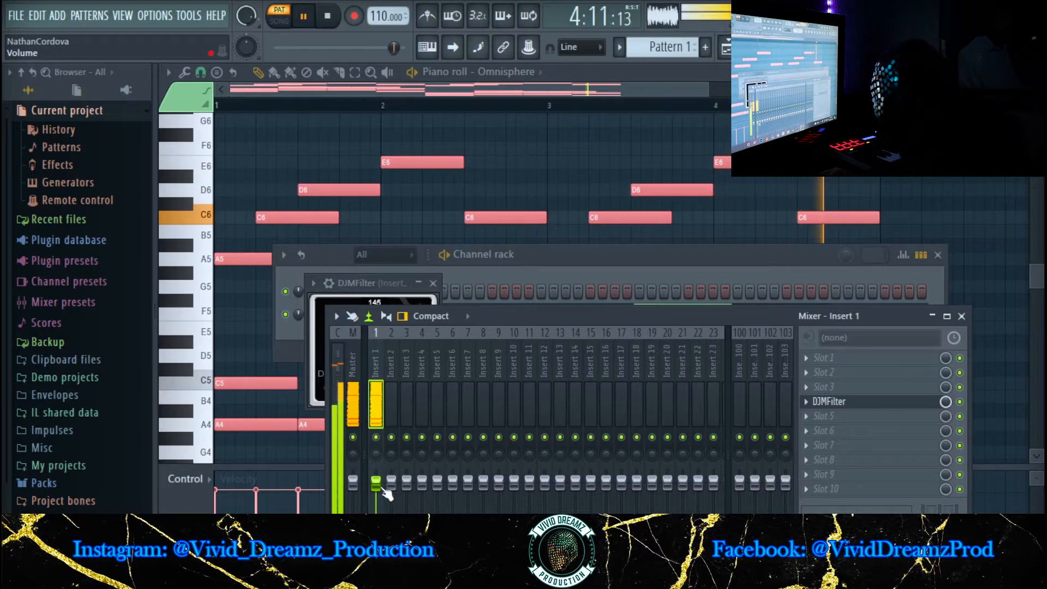
drag(384, 495, 375, 489)
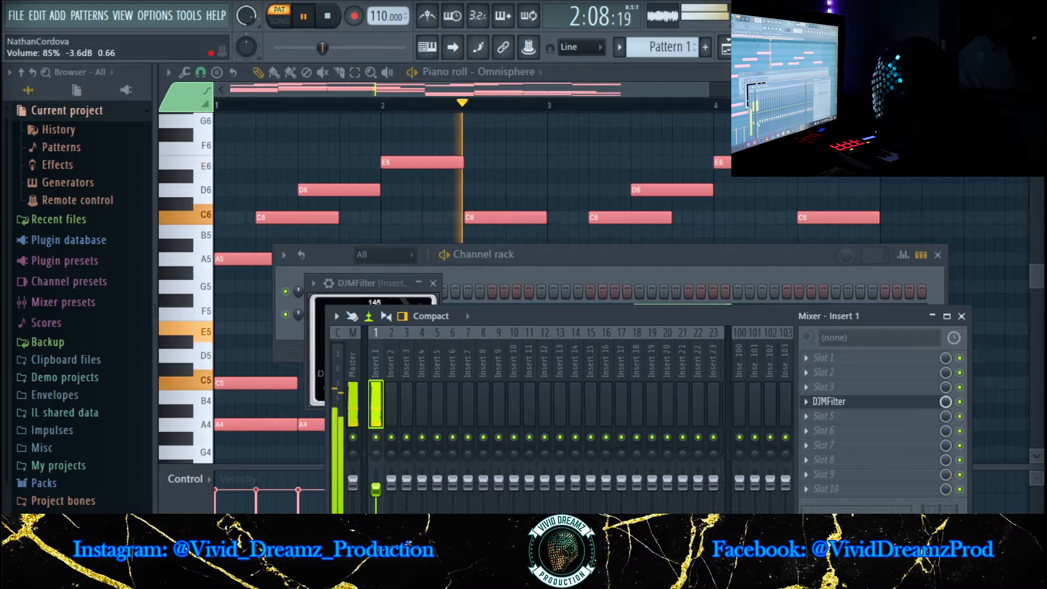
Load FilterFreak1 into effect slot 7 of Insert 1 and wait for the unresponsive program.
click(824, 445)
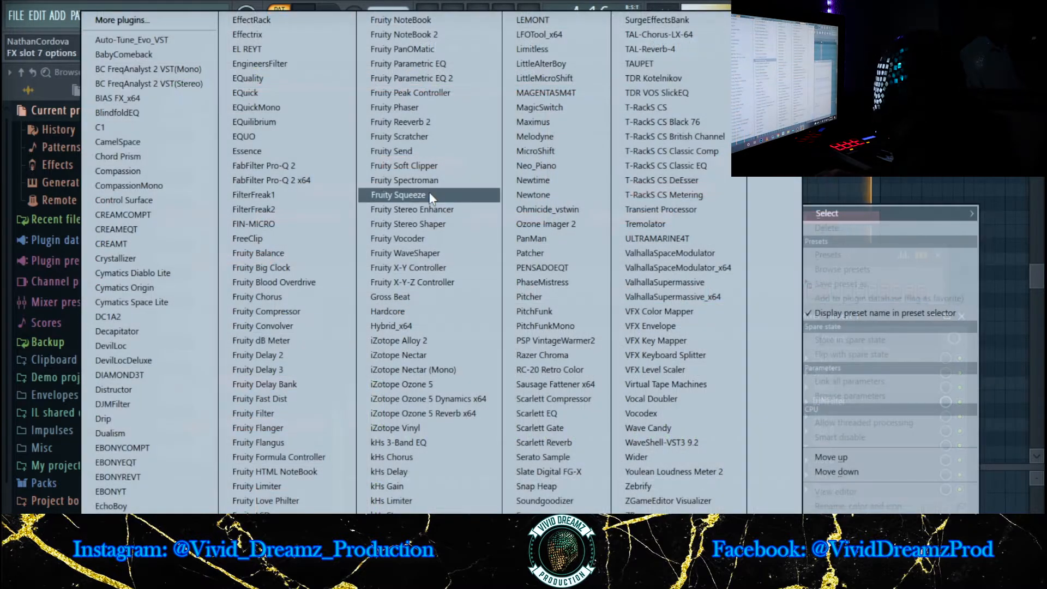
click(309, 202)
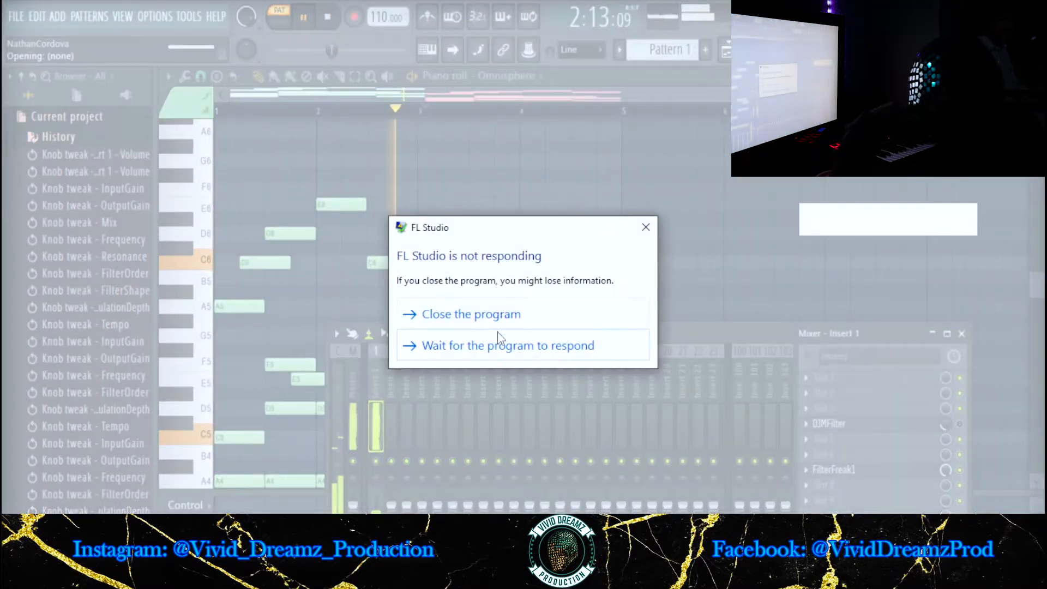
click(491, 345)
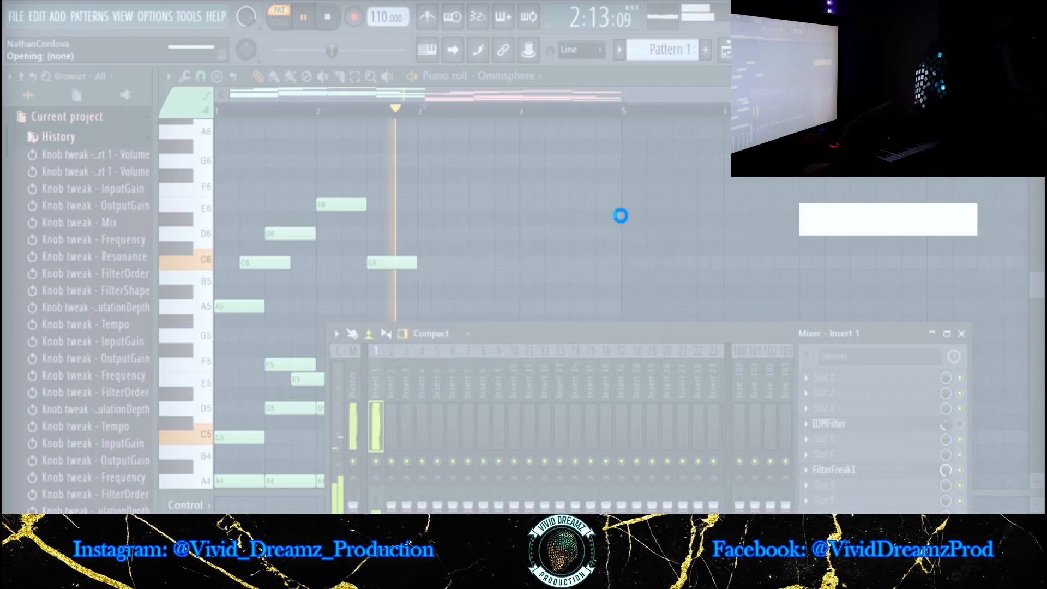
click(500, 349)
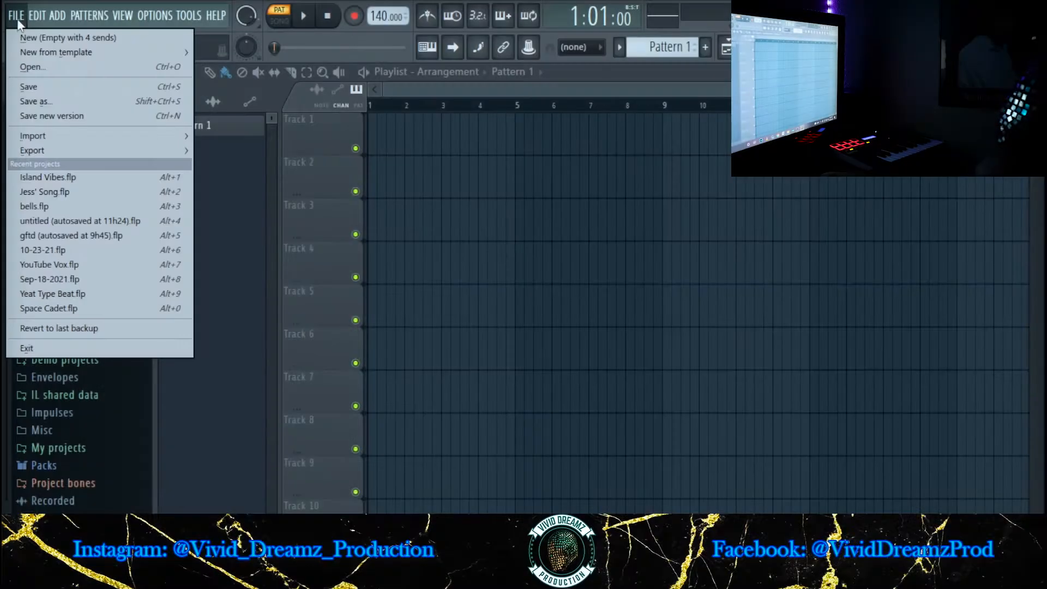
Restore the project by reverting to the last backup.
click(75, 24)
click(83, 15)
mouse_move(6, 18)
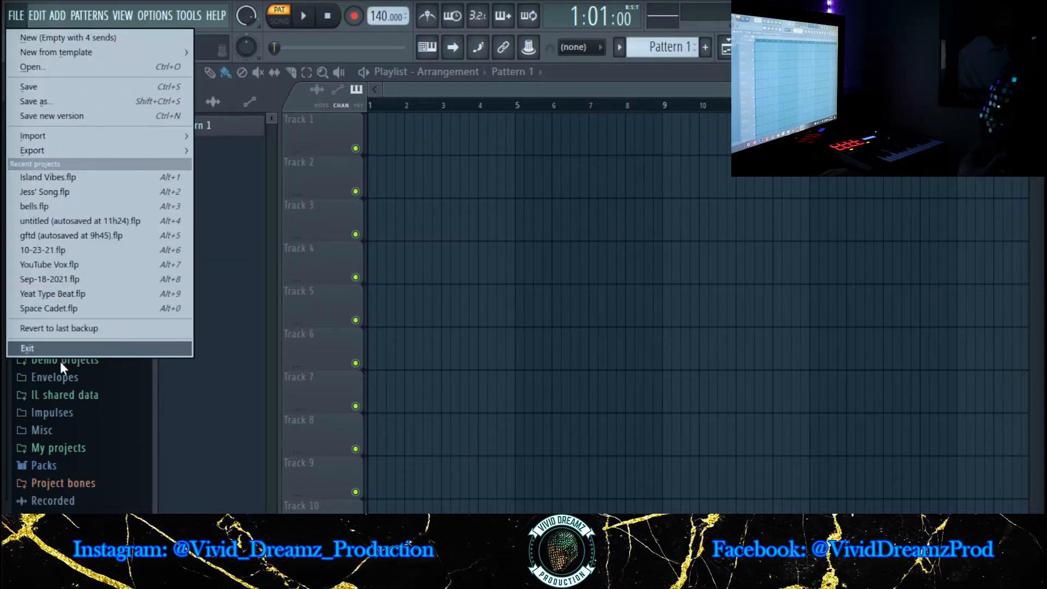
click(73, 327)
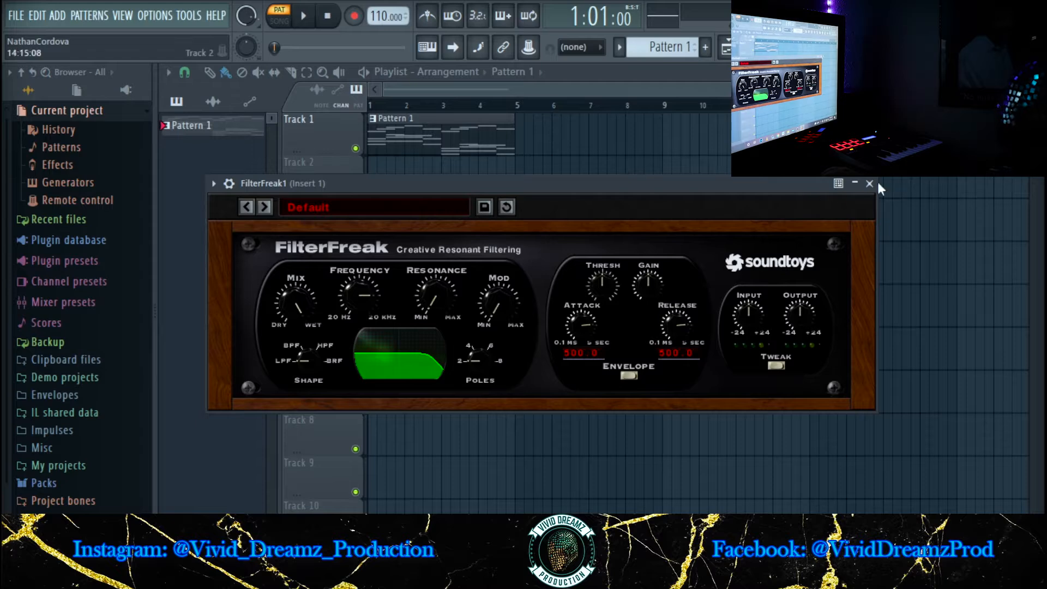
Close the FilterFreak1 window, start playback, and show Insert 1's effect slots in the mixer.
click(870, 184)
key(F9)
key(space)
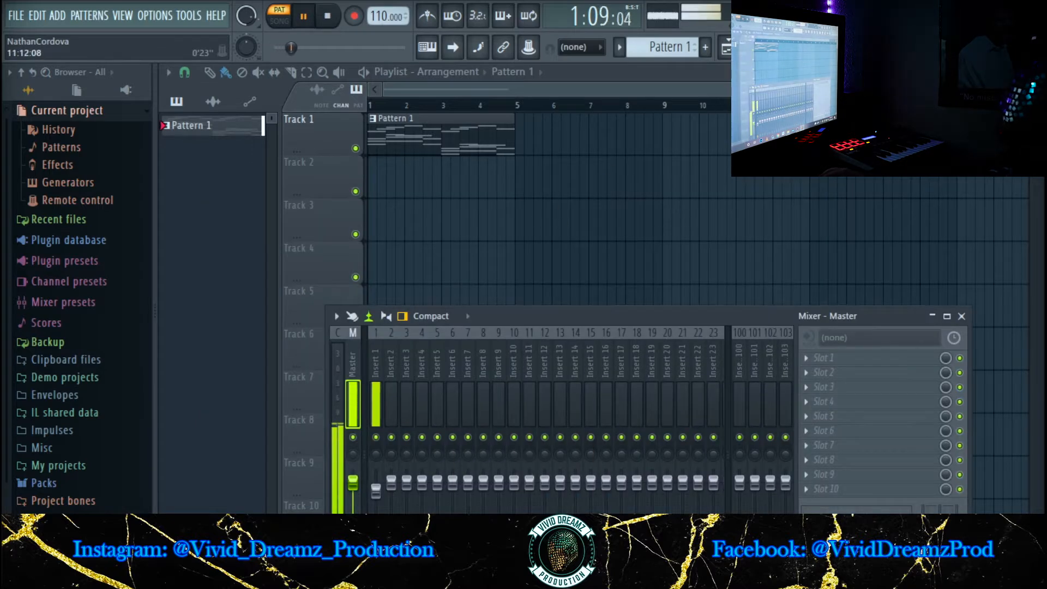
click(376, 362)
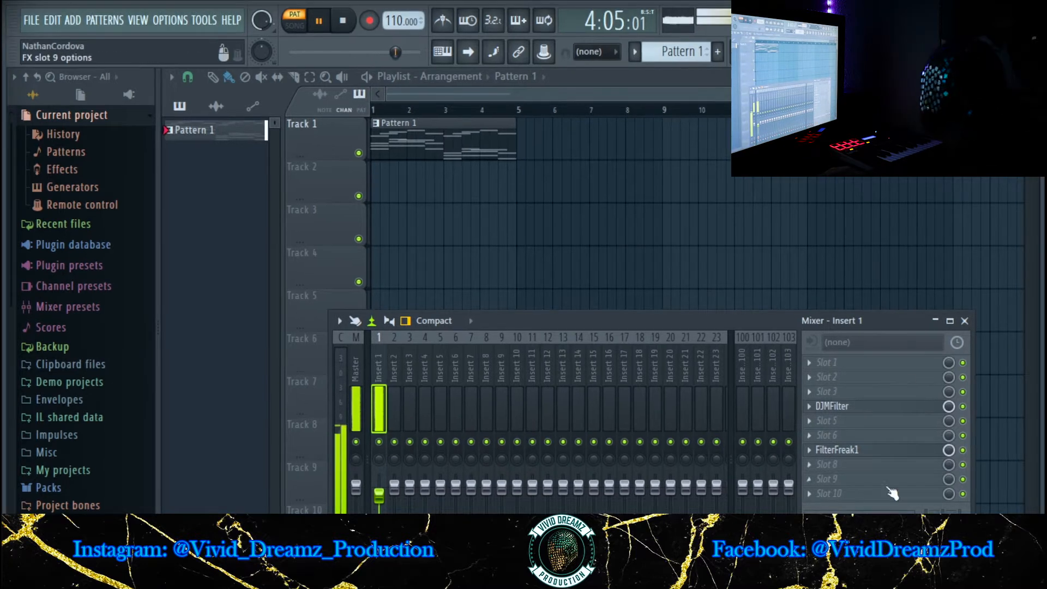
Load the Rhythmic preset Not Really Random in FilterFreak1 on Insert 1 and close the plugin window.
click(840, 450)
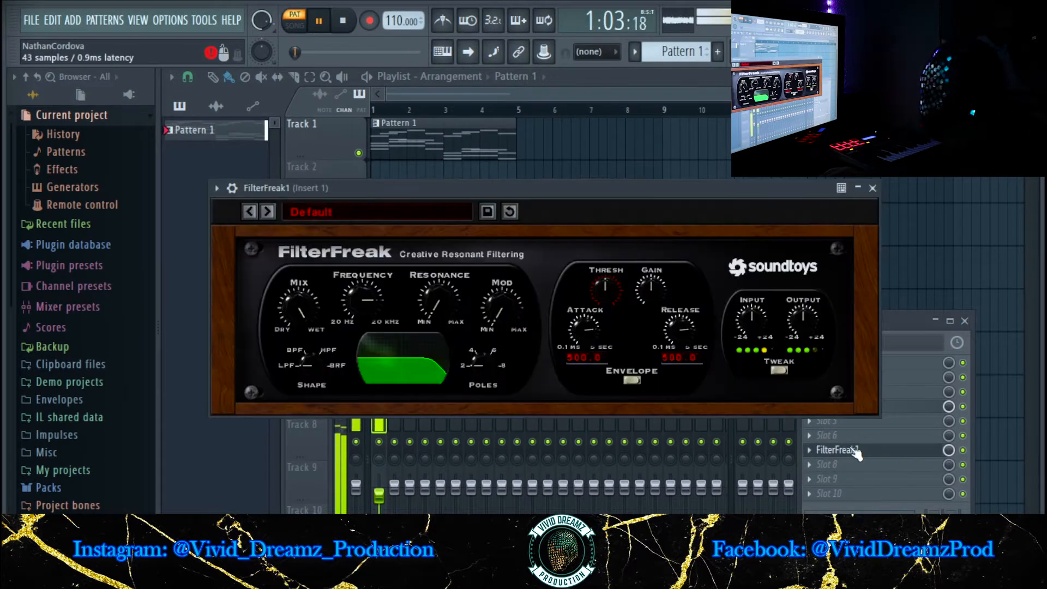
click(301, 212)
mouse_move(347, 221)
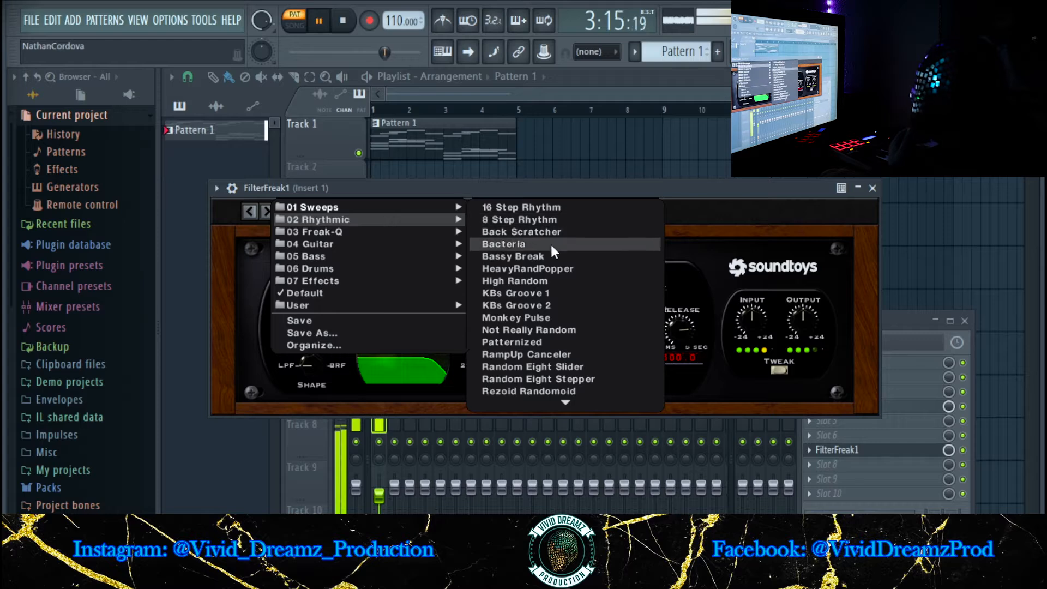
click(533, 330)
click(872, 188)
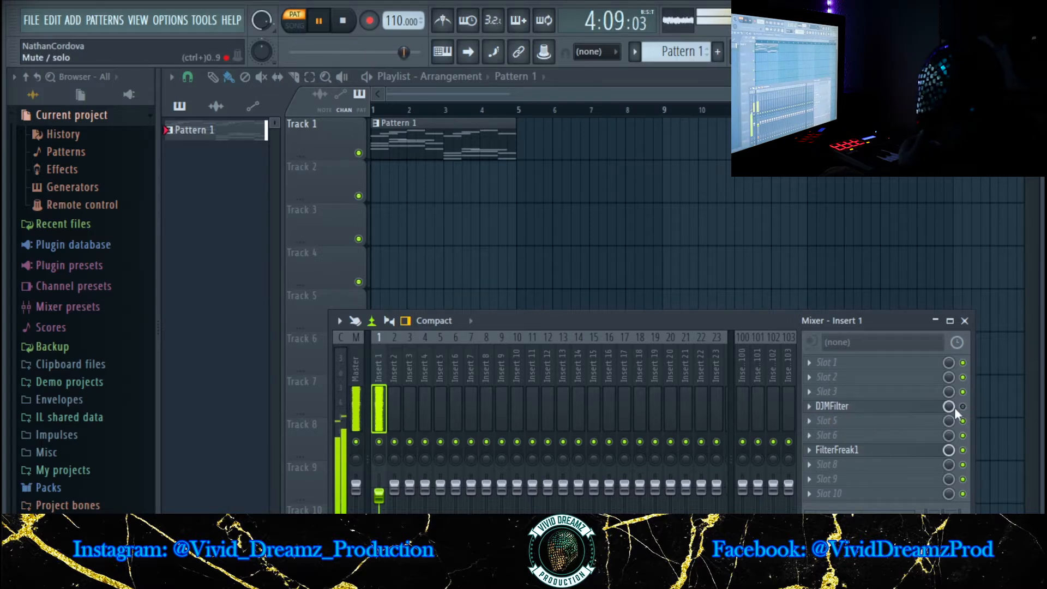
Open Pattern 1 in the Omnisphere piano roll and transpose the upper melody notes of bars 3 and 4 down seven semitones.
double_click(474, 153)
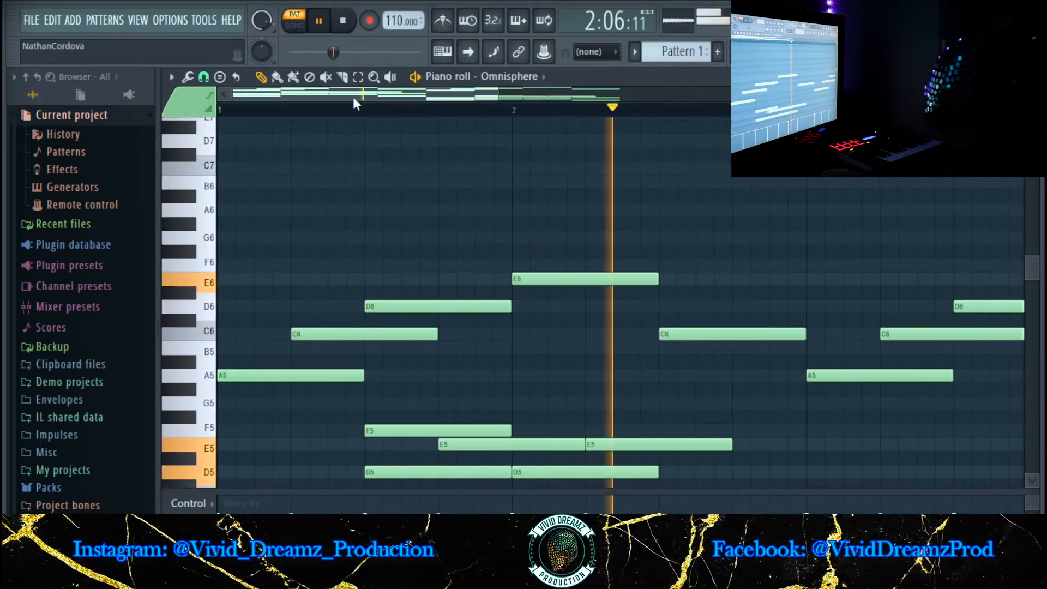
drag(499, 94, 898, 95)
scroll(822, 280, down, 5)
scroll(807, 289, up, 2)
scroll(721, 255, up, 2)
drag(715, 235, 427, 367)
drag(482, 340, 484, 440)
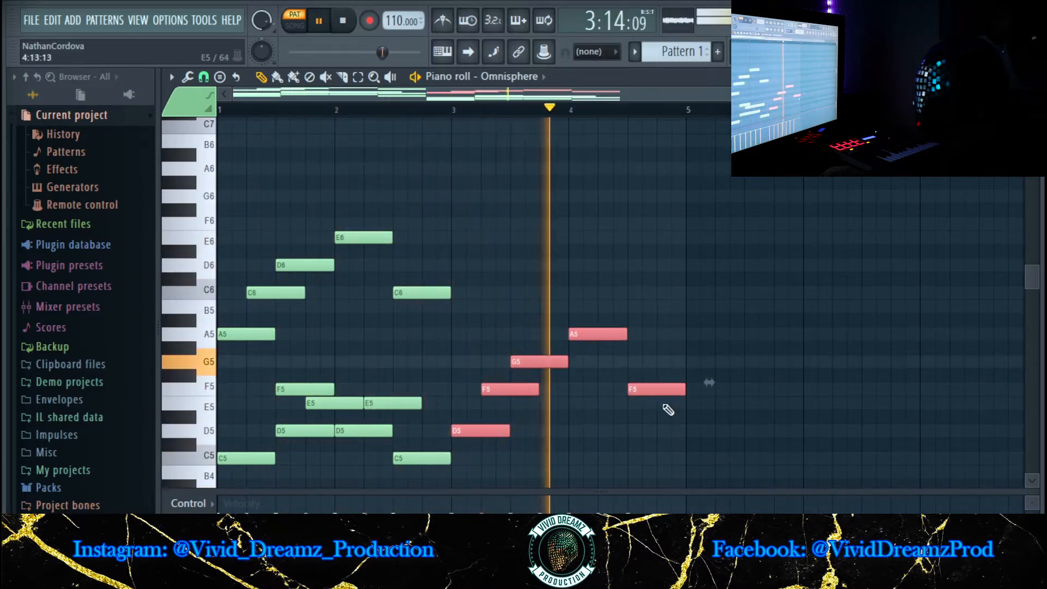
Try raising the two F5 notes in bars 3 and 4 to F#5, and undo the recent note edits.
scroll(685, 416, down, 3)
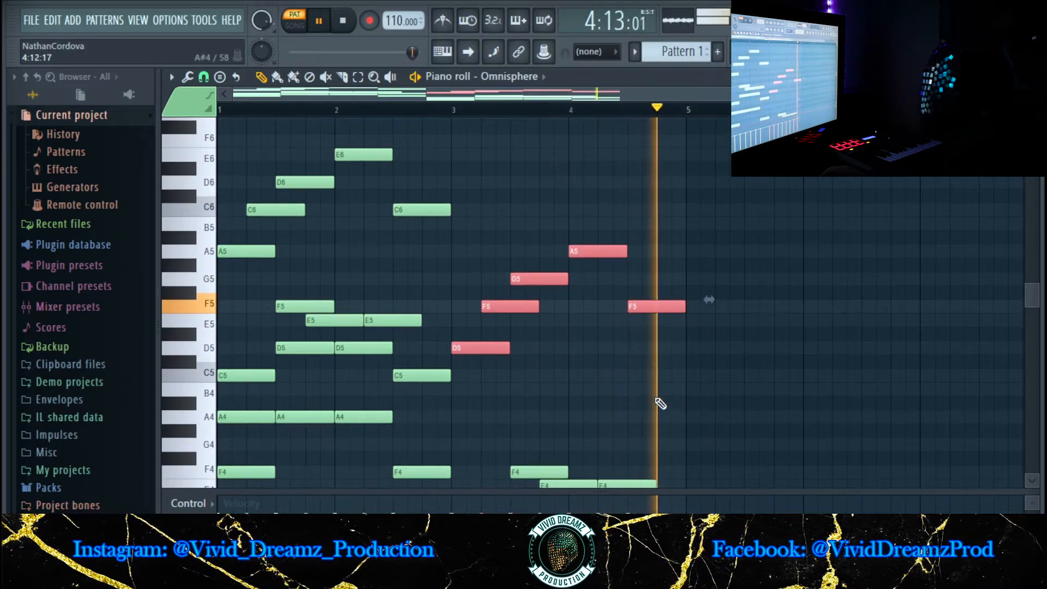
drag(679, 367, 515, 297)
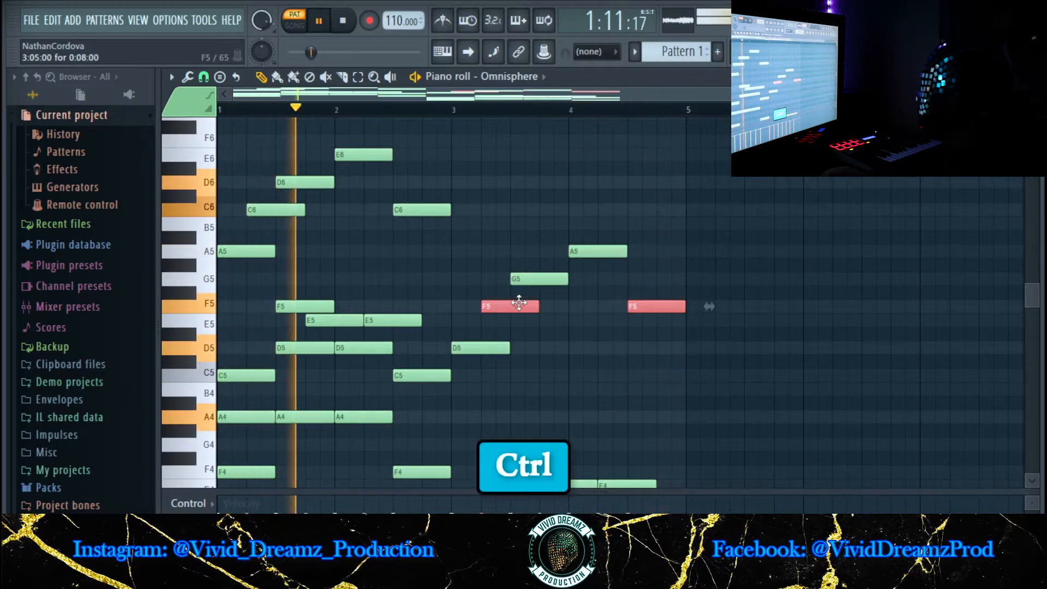
scroll(605, 359, down, 5)
scroll(603, 357, up, 5)
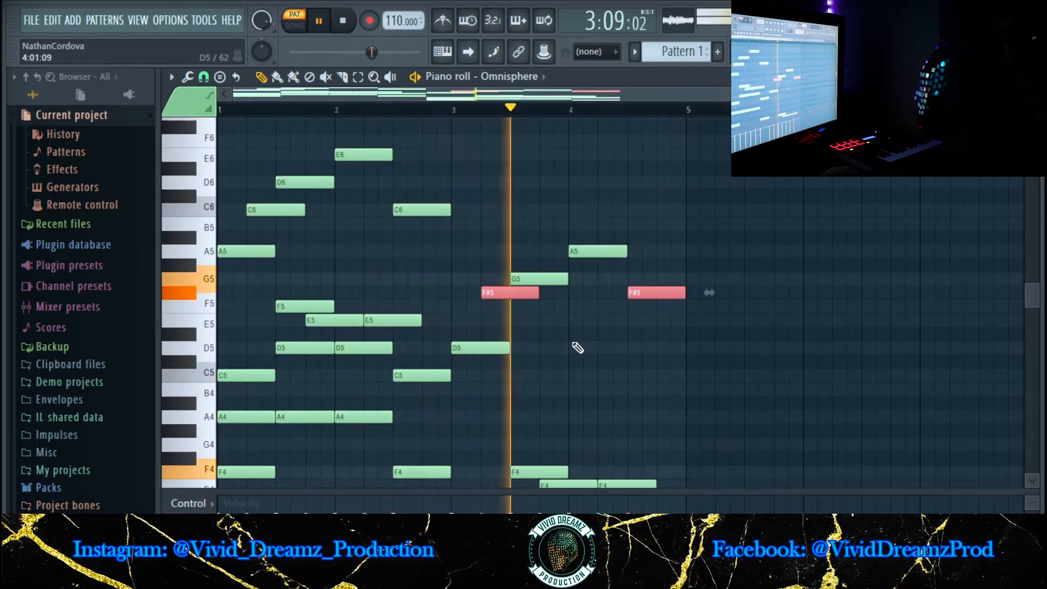
key(ctrl+z)
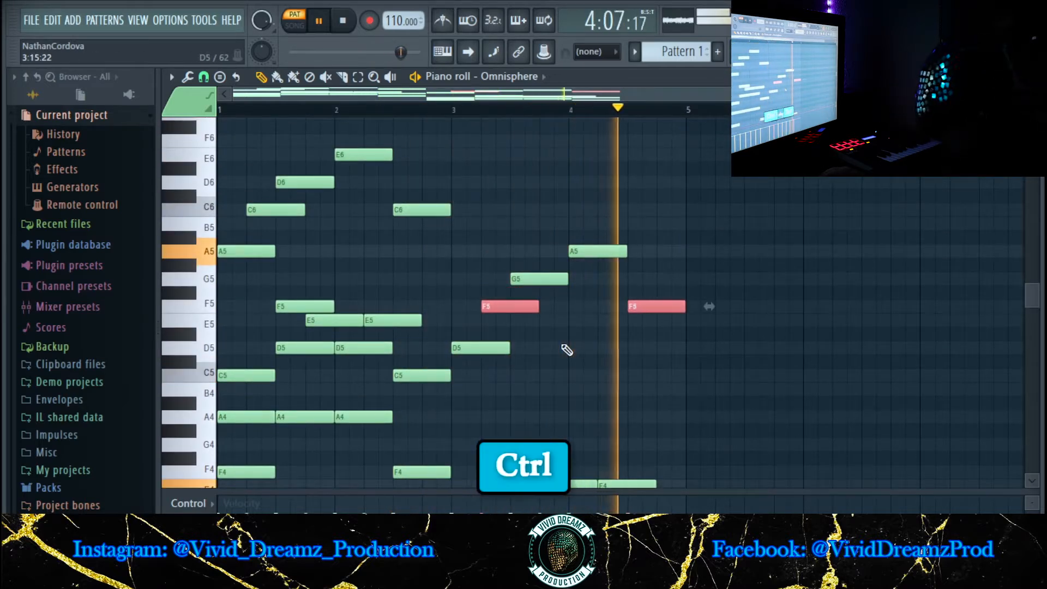
key(ctrl+alt+z)
key(ctrl+alt+z)
Transpose the upper melody of bars 3 and 4 to start on C5, and raise its two D#5 notes to E5.
mouse_move(677, 134)
mouse_down()
mouse_move(481, 280)
mouse_move(496, 285)
mouse_move(498, 381)
mouse_up()
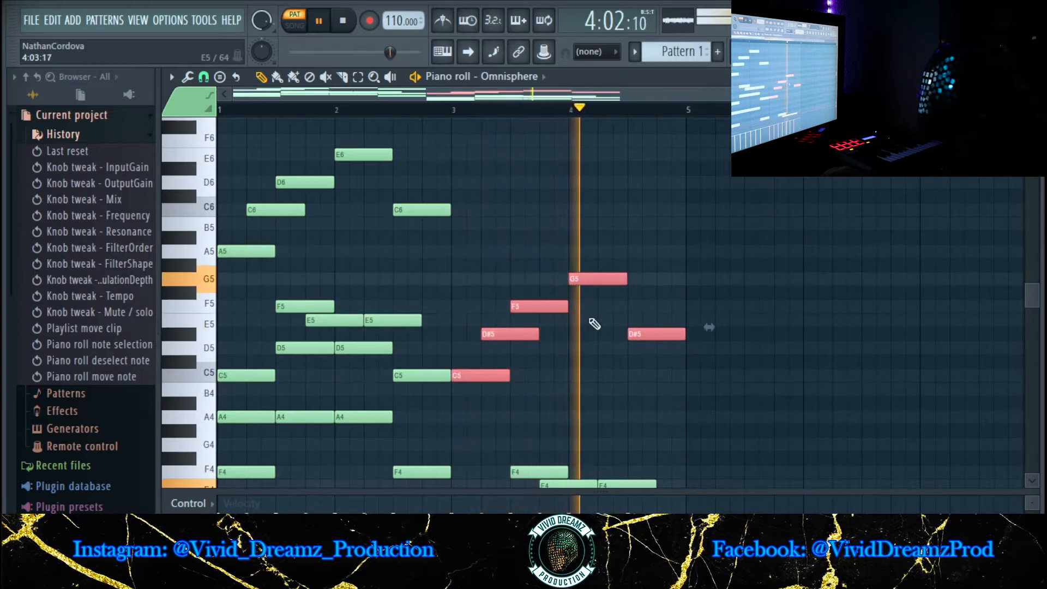
drag(688, 352, 526, 318)
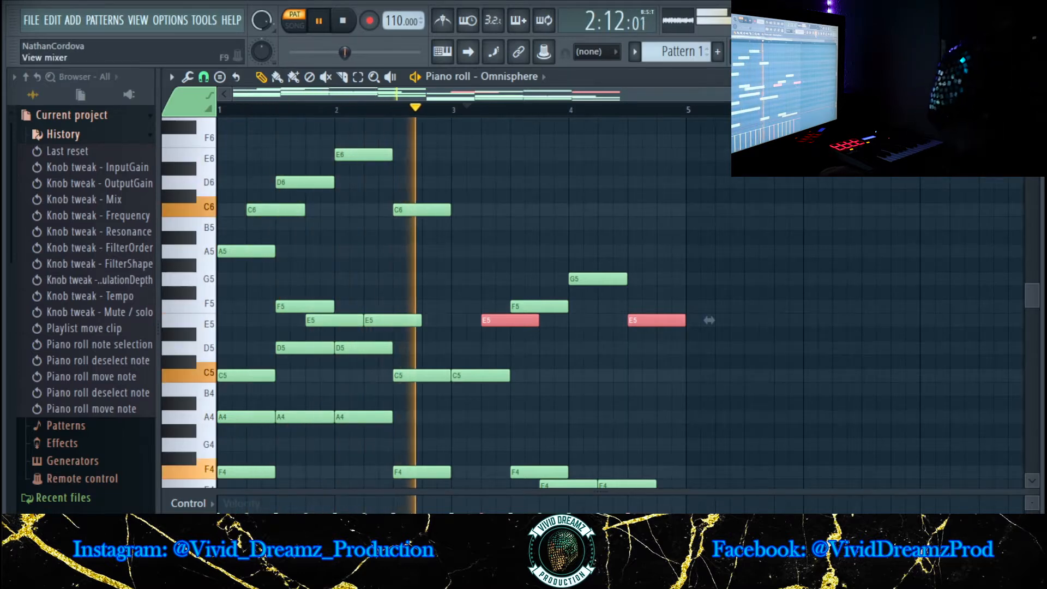
Bypass FilterFreak1 and re-enable DJMFilter on mixer track Insert 1.
key(F9)
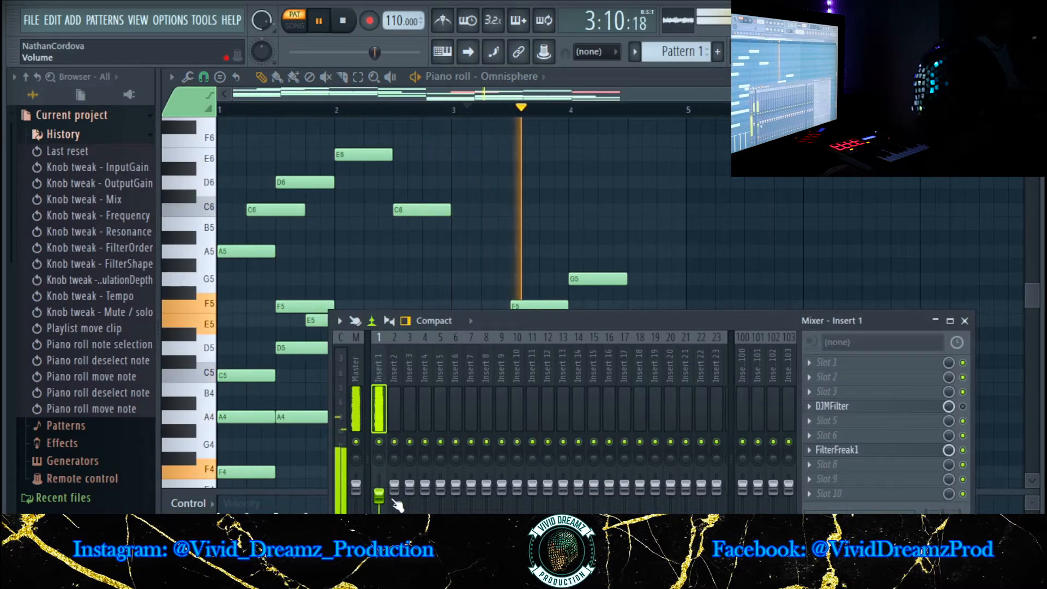
click(963, 450)
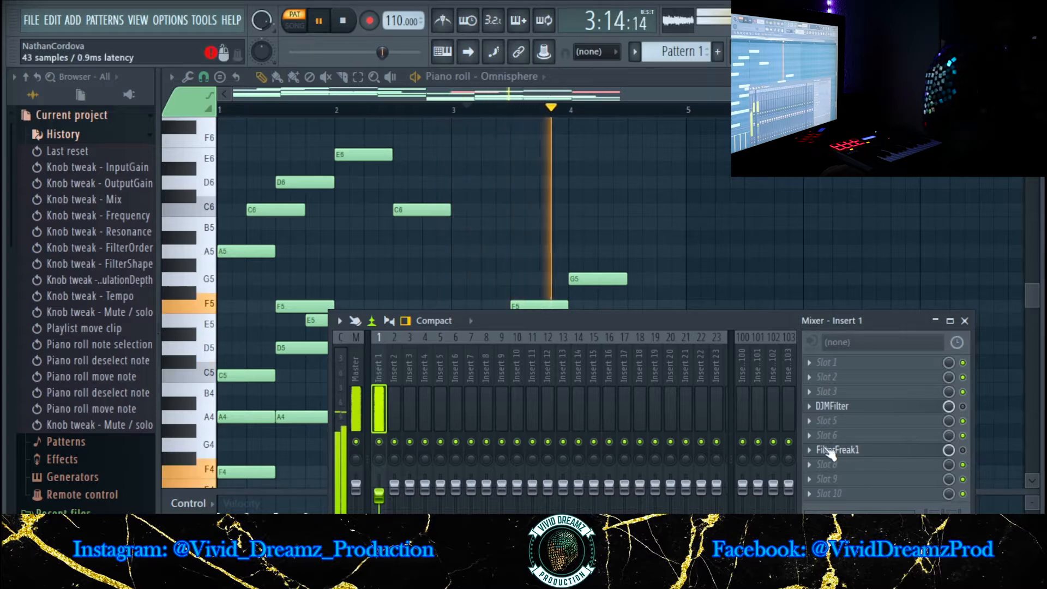
click(962, 406)
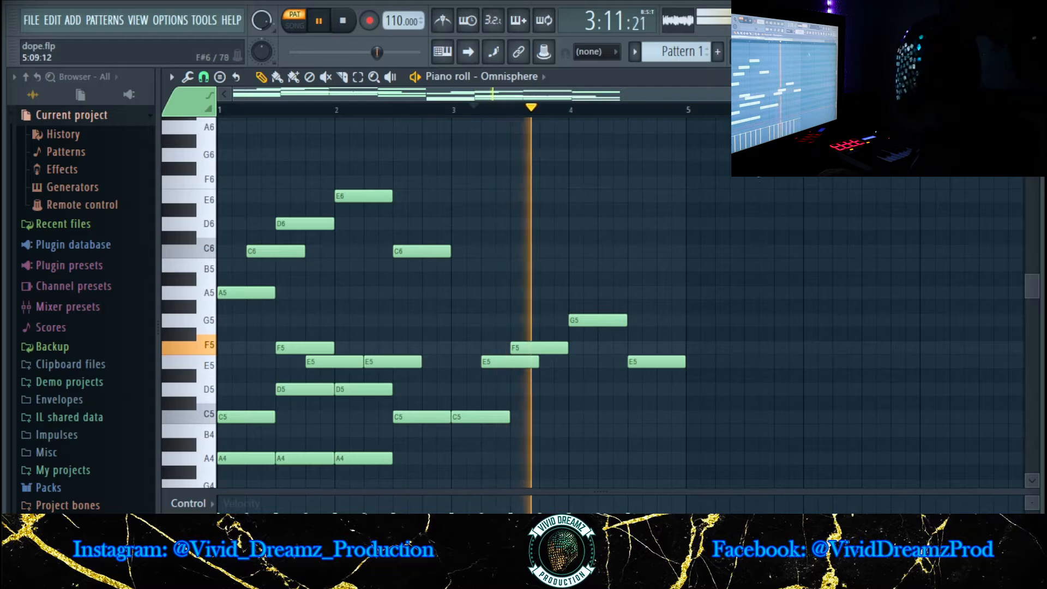
Select every note of the pattern, including the low F3 notes, and save the project.
drag(760, 150, 578, 294)
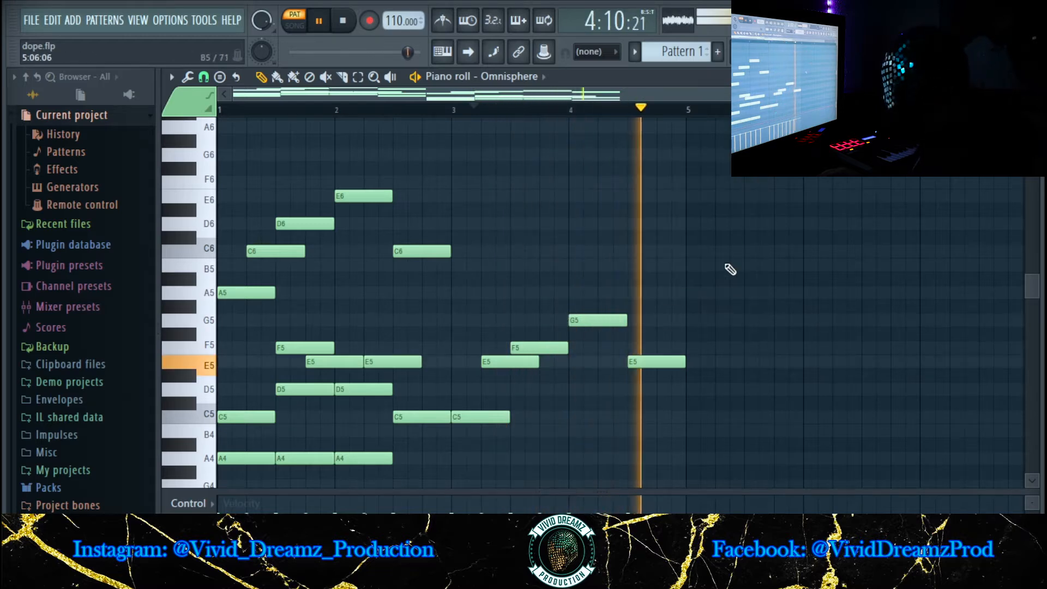
drag(751, 171, 210, 388)
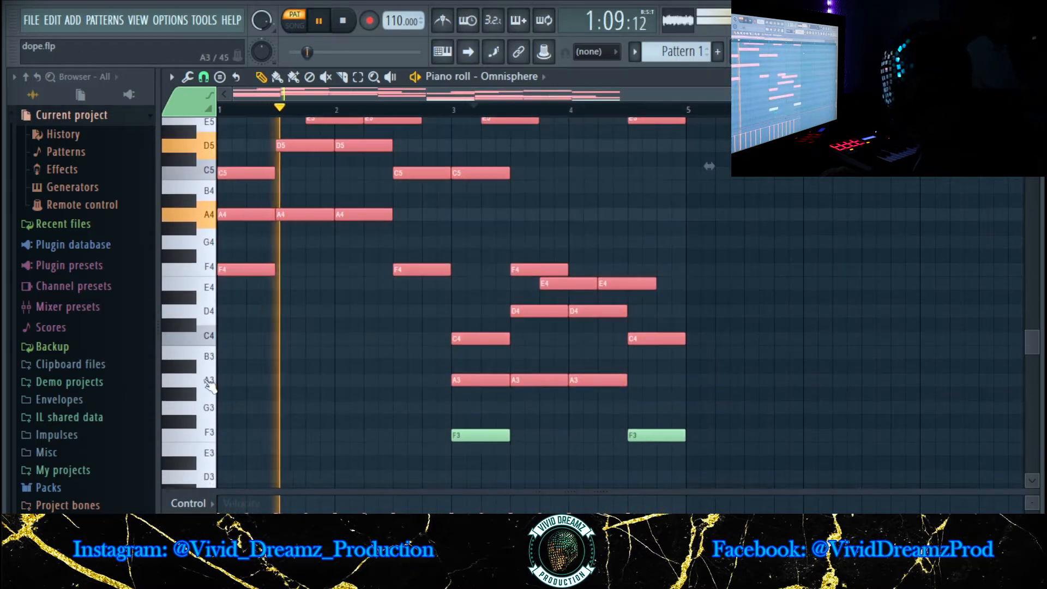
scroll(821, 278, up, 3)
drag(805, 154, 225, 489)
scroll(596, 172, up, 7)
scroll(602, 237, down, 3)
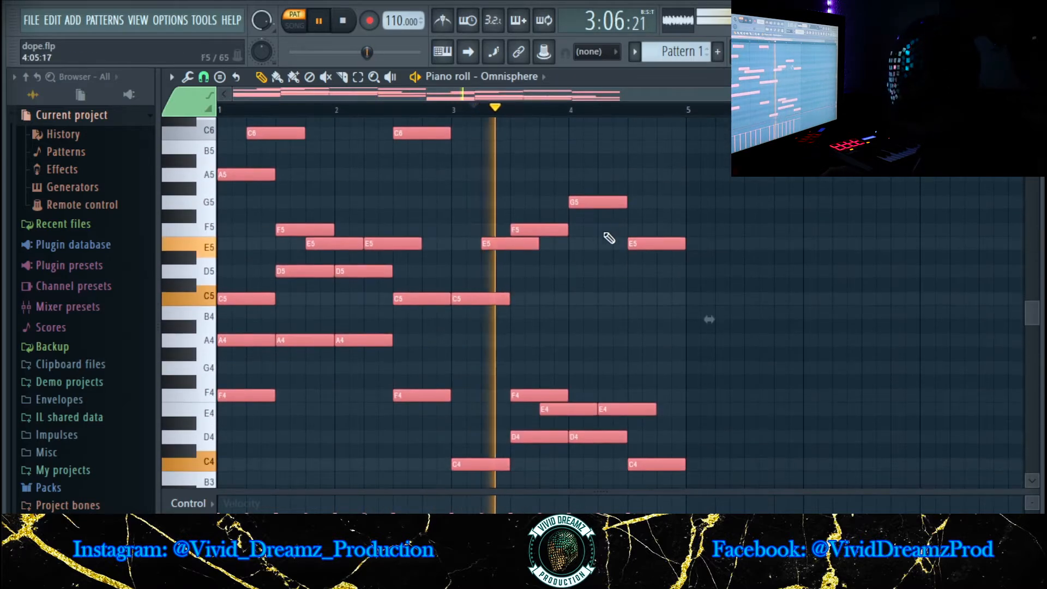
scroll(631, 248, down, 3)
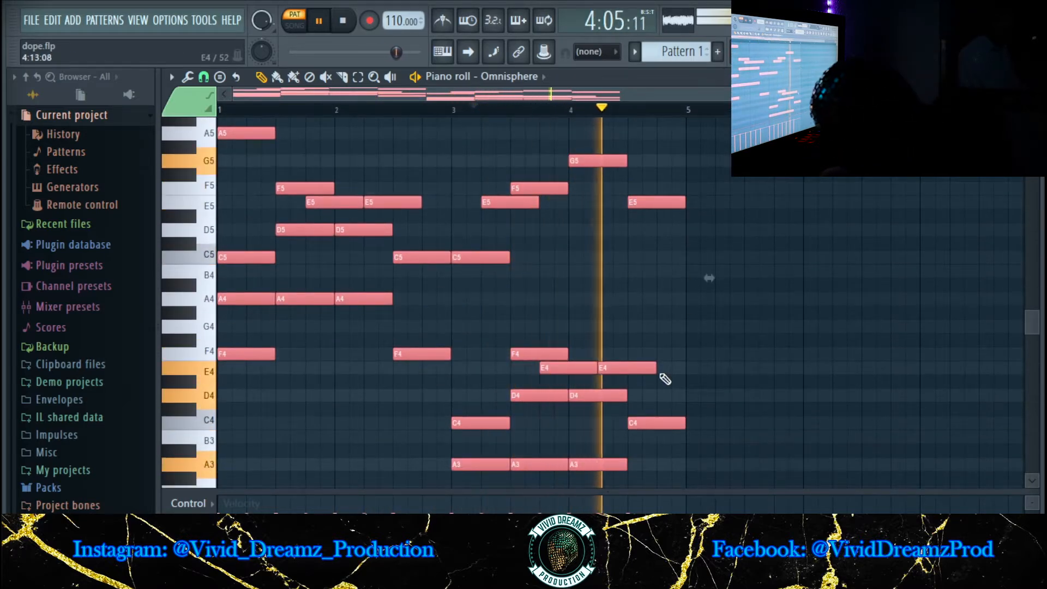
key(ctrl+s)
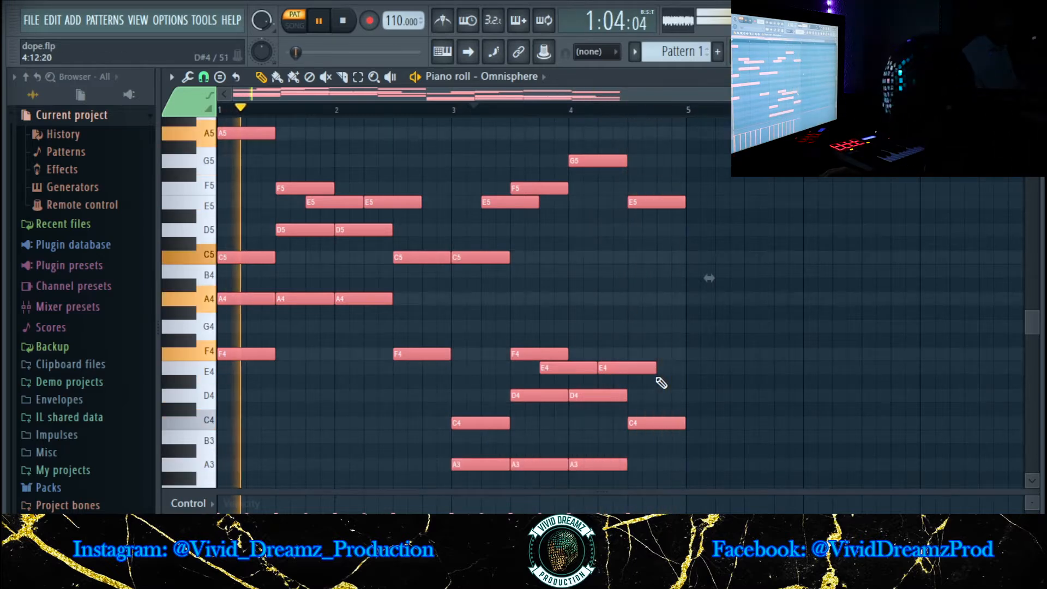
Strum the selected notes with preserved ends and alternating direction, and reselect only the notes after bar 3's opening chord.
key(alt+s)
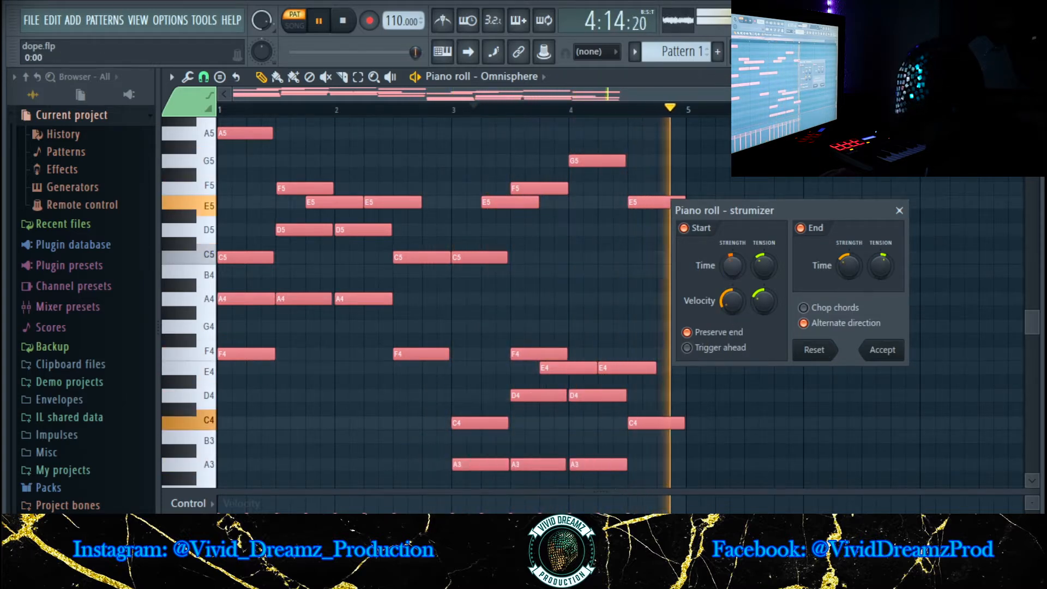
click(882, 350)
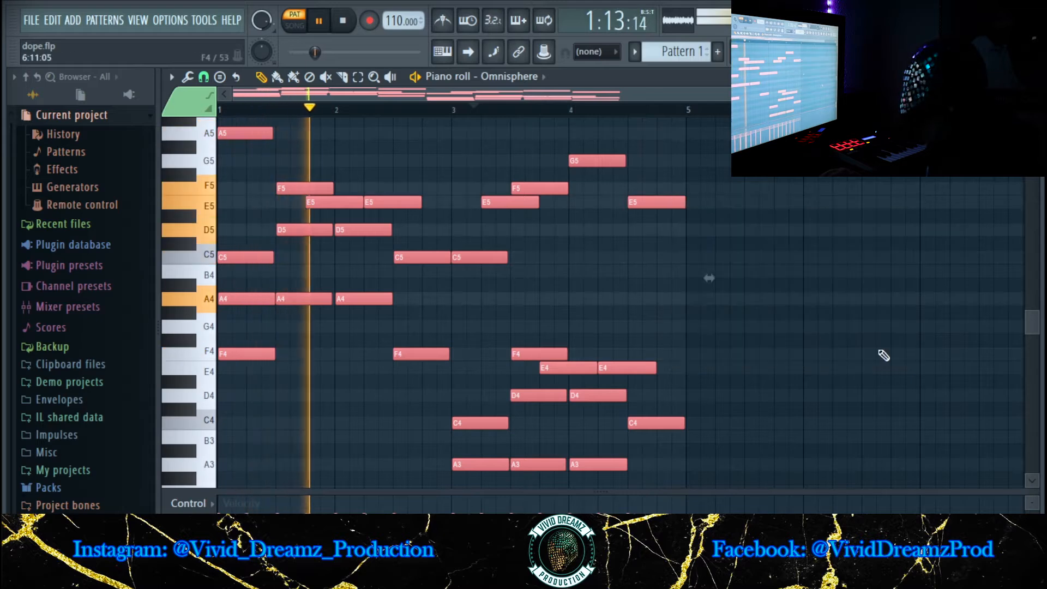
scroll(590, 351, up, 5)
scroll(590, 350, down, 5)
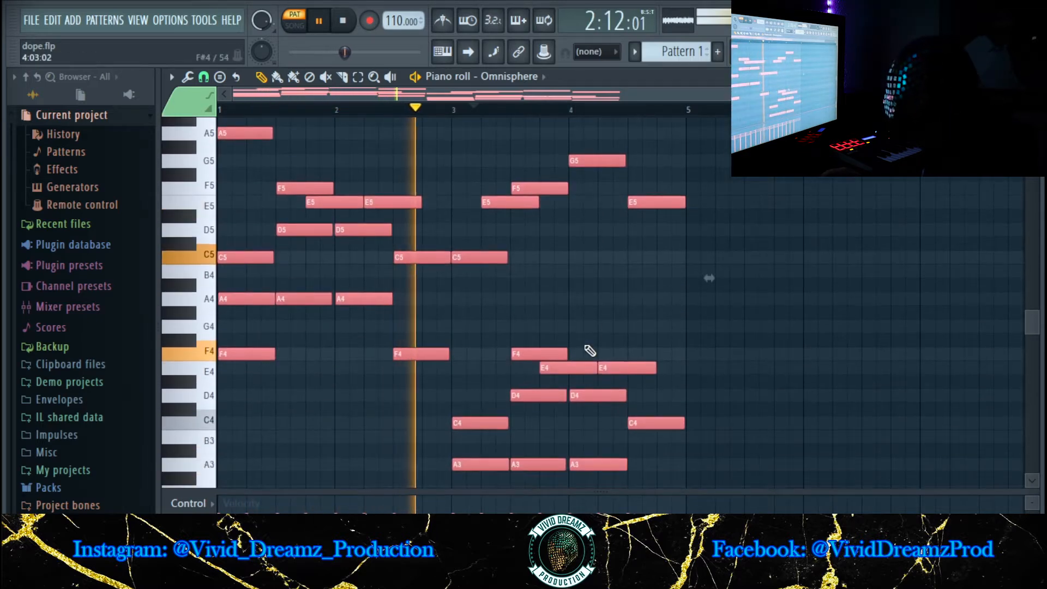
scroll(590, 351, down, 3)
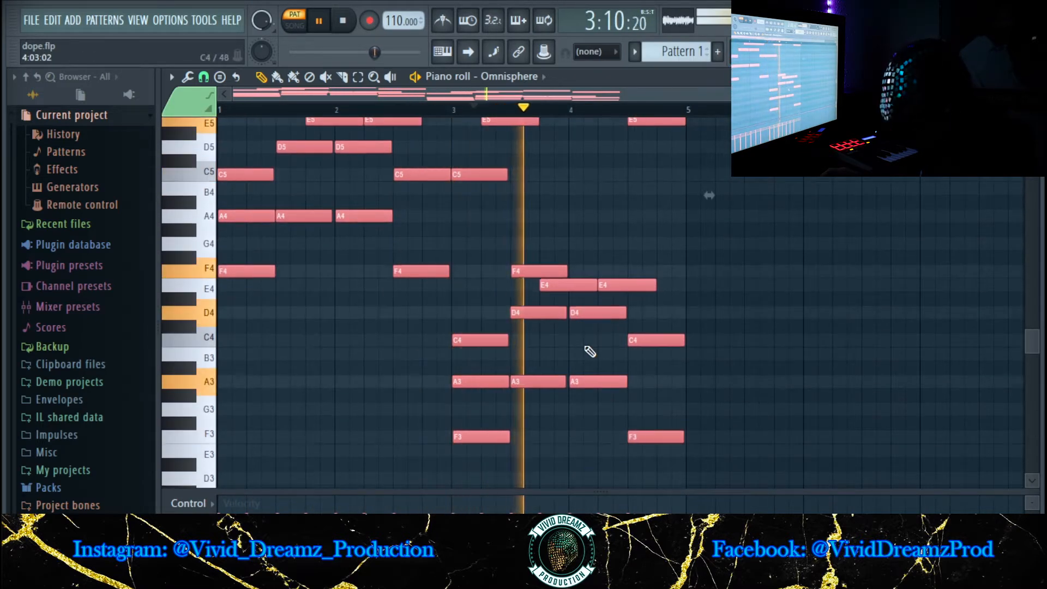
scroll(590, 350, up, 2)
scroll(590, 351, up, 2)
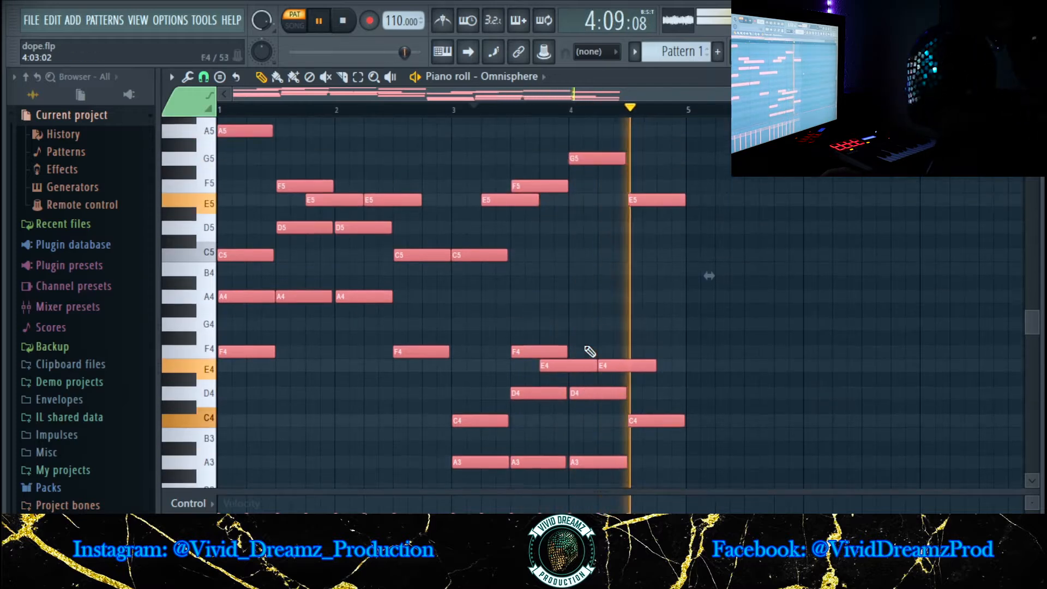
scroll(689, 306, up, 2)
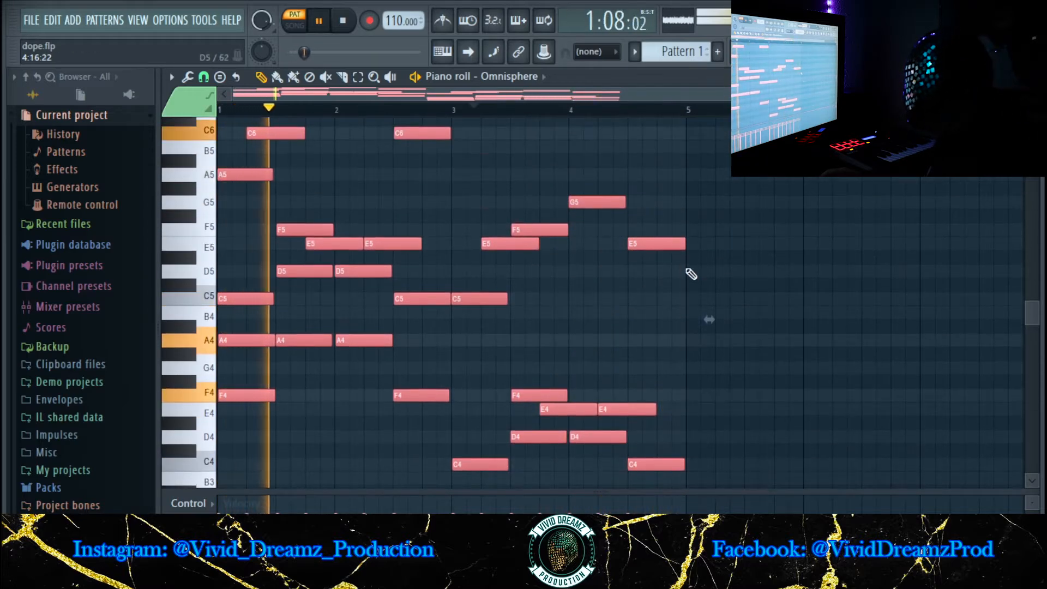
drag(685, 172, 531, 369)
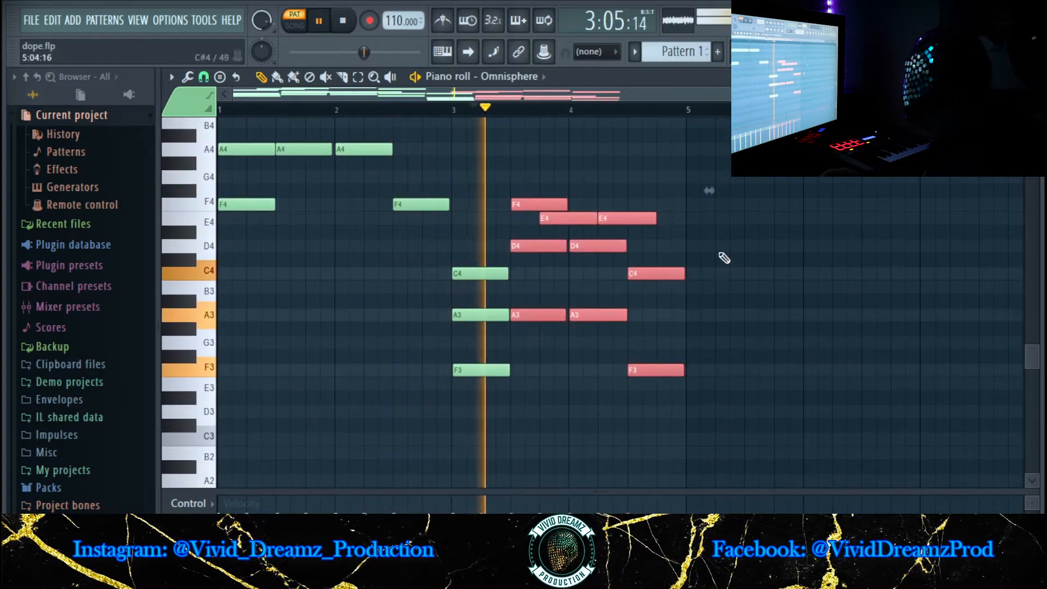
Load EQuality into effect slot 8 of Insert 1 and turn on its analyser.
key(F9)
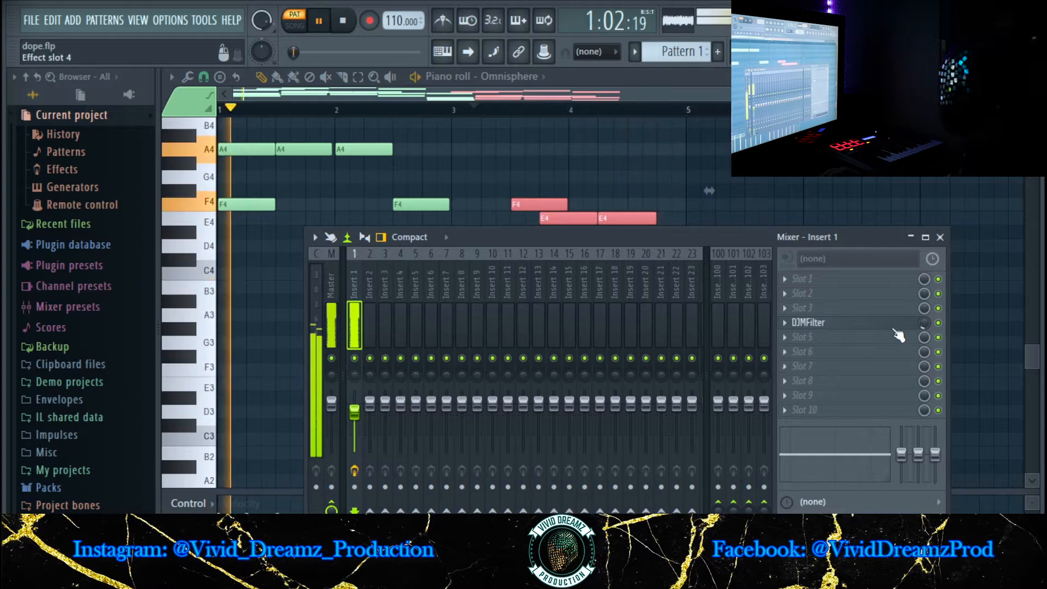
click(784, 384)
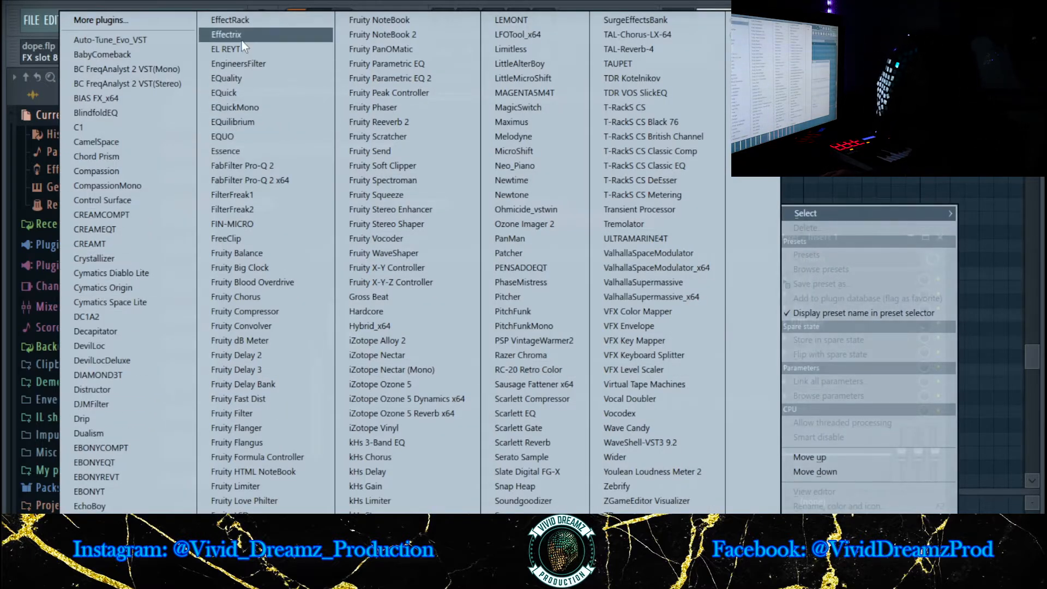
click(234, 78)
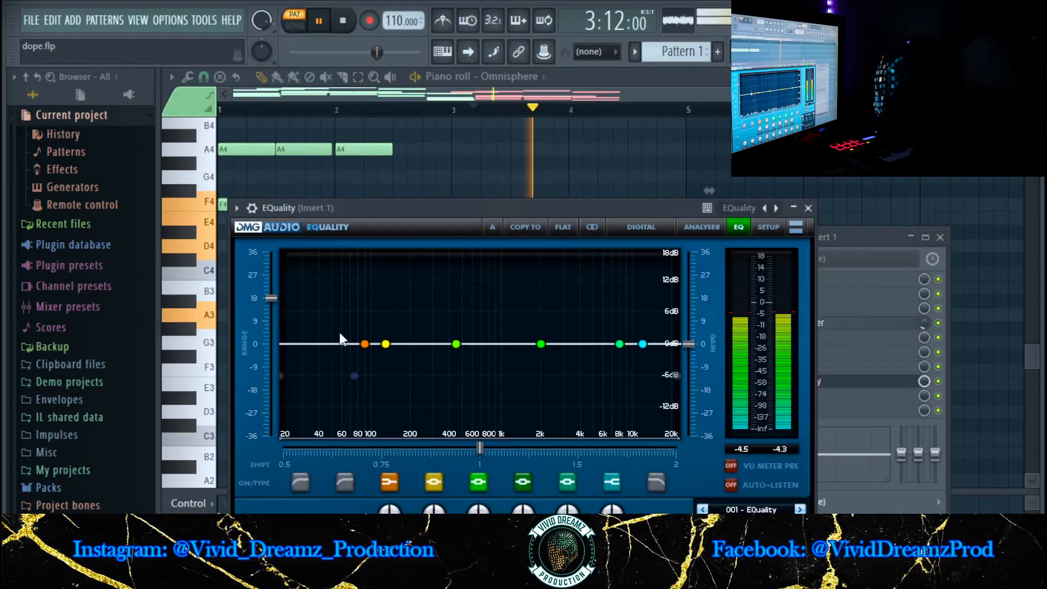
click(702, 227)
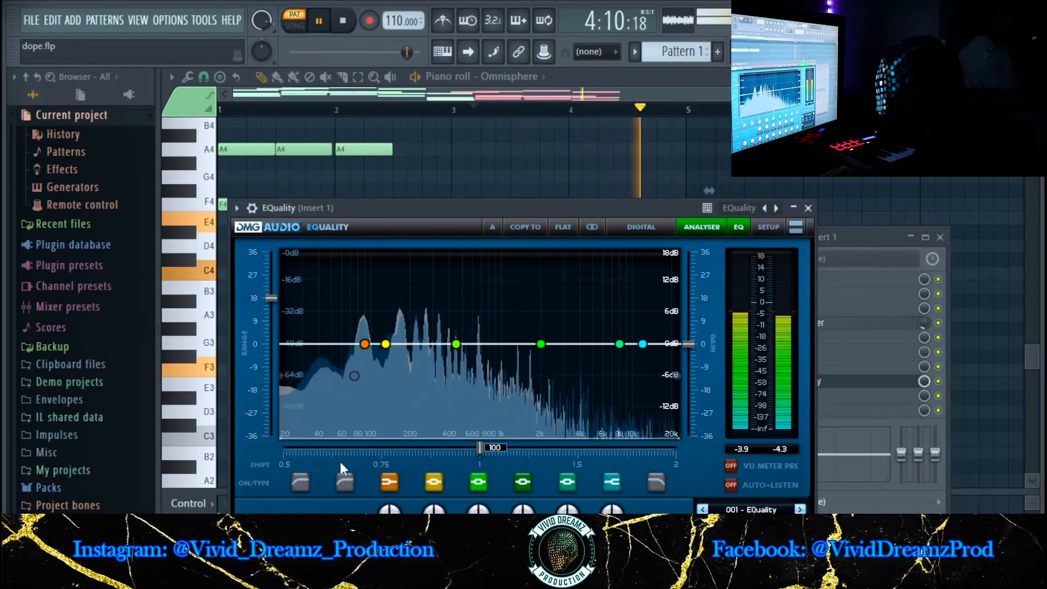
Enable EQuality's high-pass filter with its cutoff at about 150 Hz, and close the plugin and the mixer.
click(344, 482)
drag(294, 376, 398, 372)
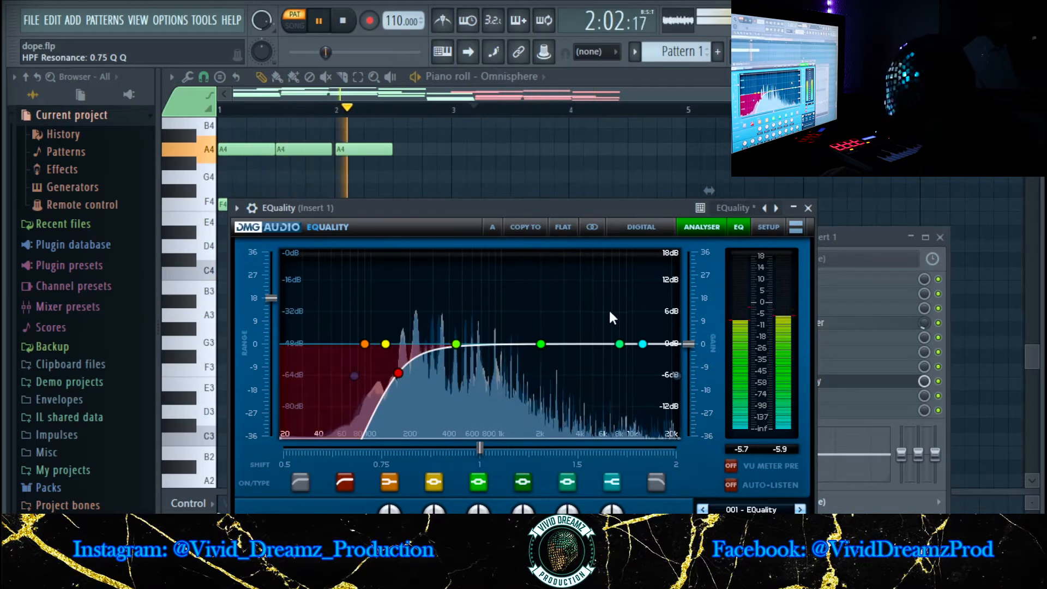
click(809, 208)
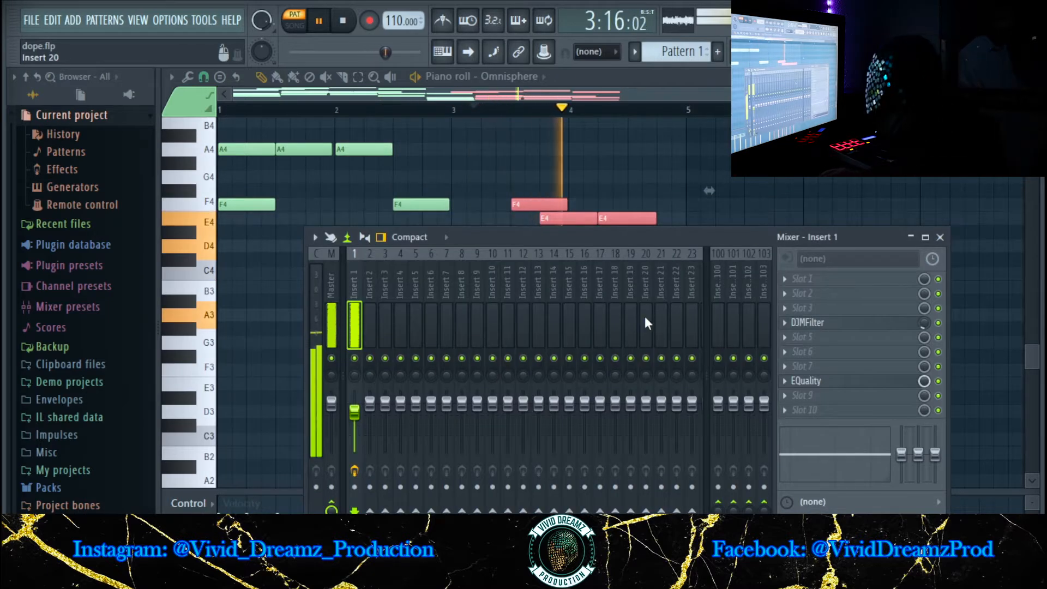
click(940, 238)
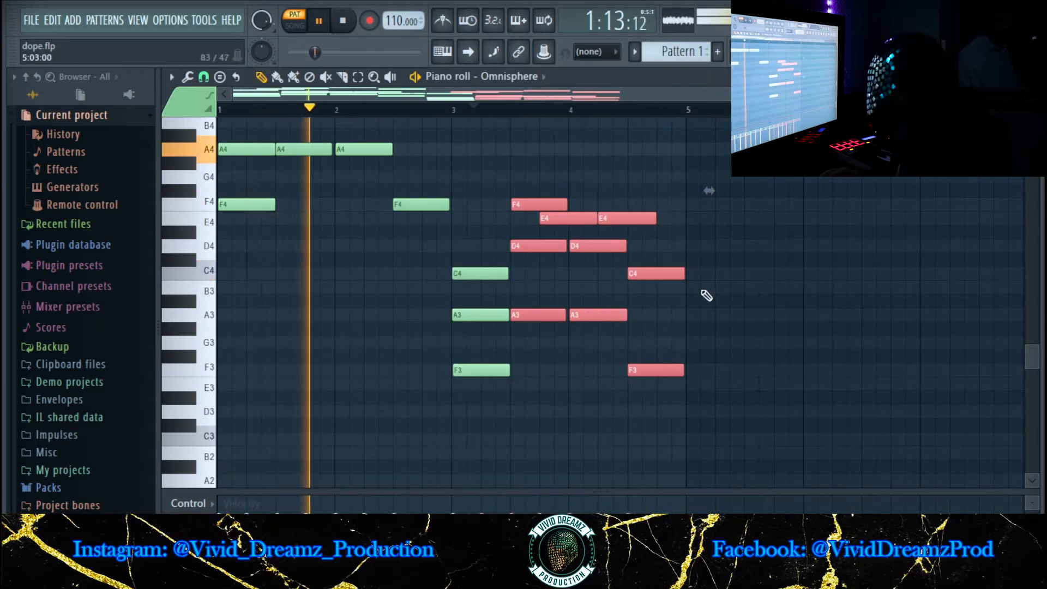
scroll(773, 274, up, 3)
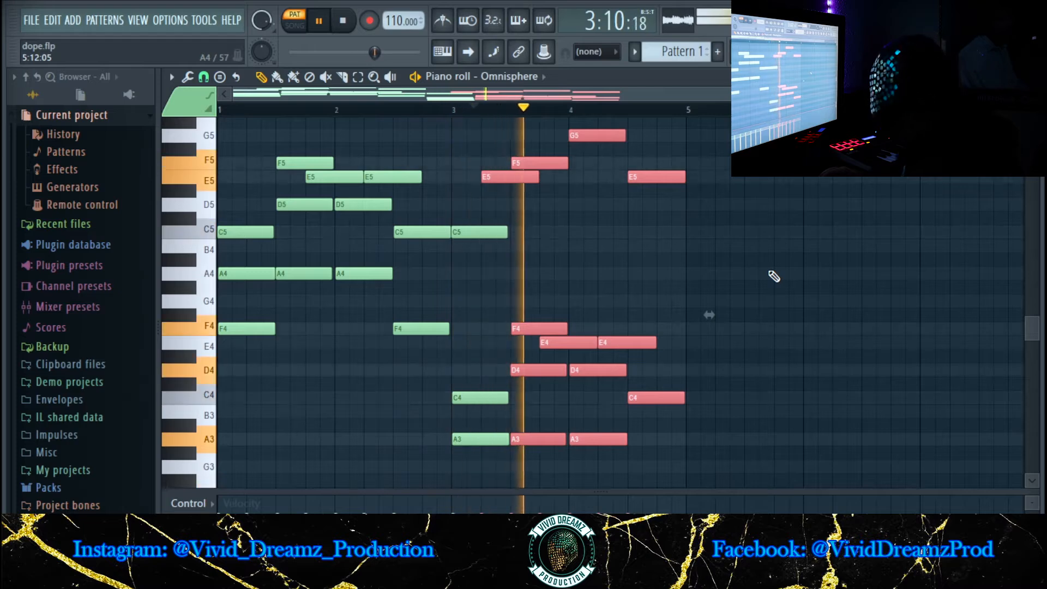
scroll(774, 276, up, 3)
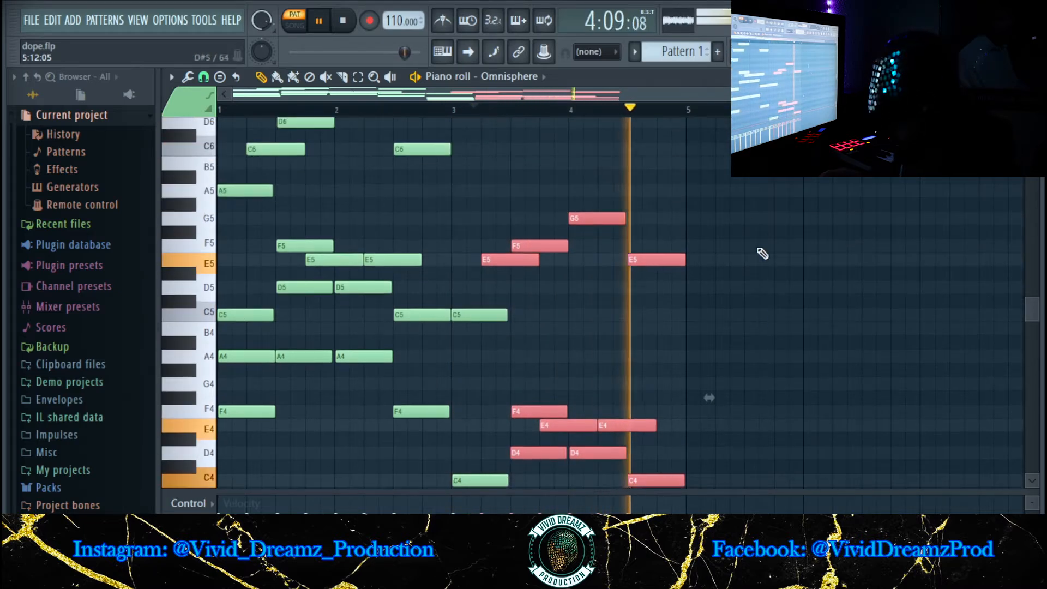
Play the arrangement in song mode and open the DUNE 2 synth from the channel rack.
key(F5)
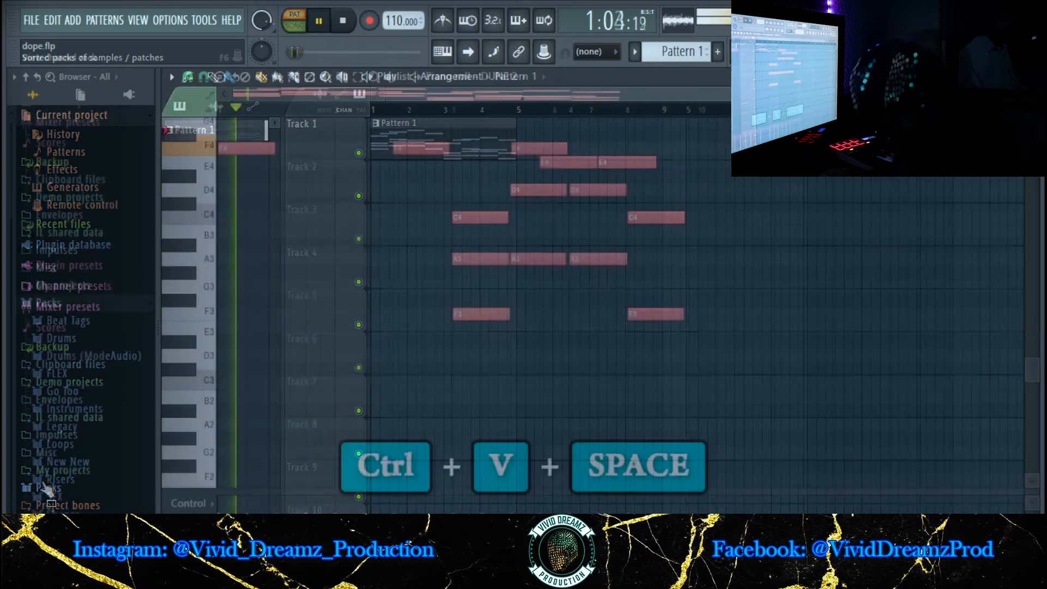
key(F6)
key(space)
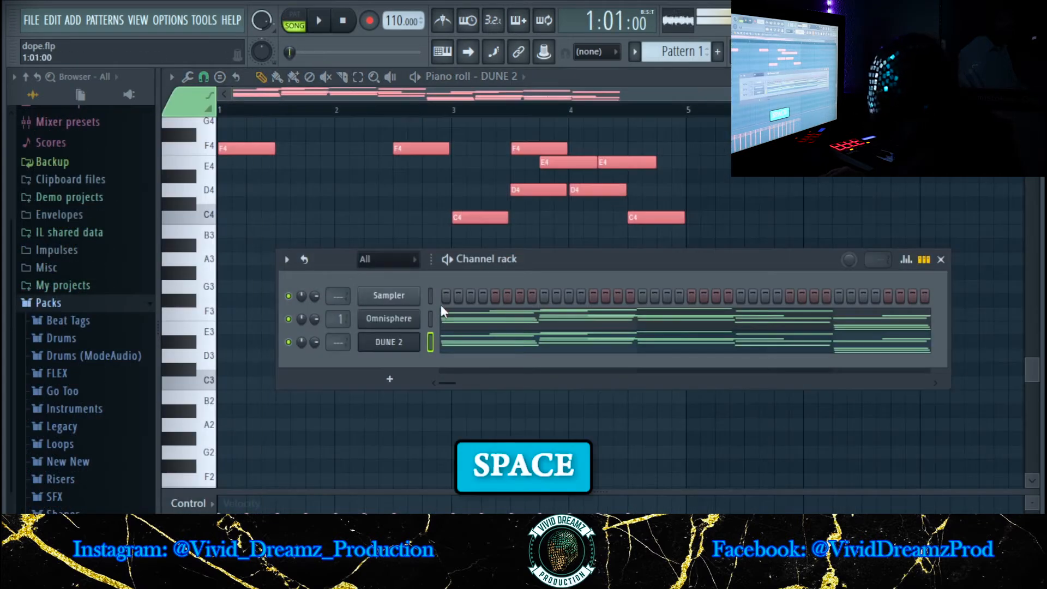
key(space)
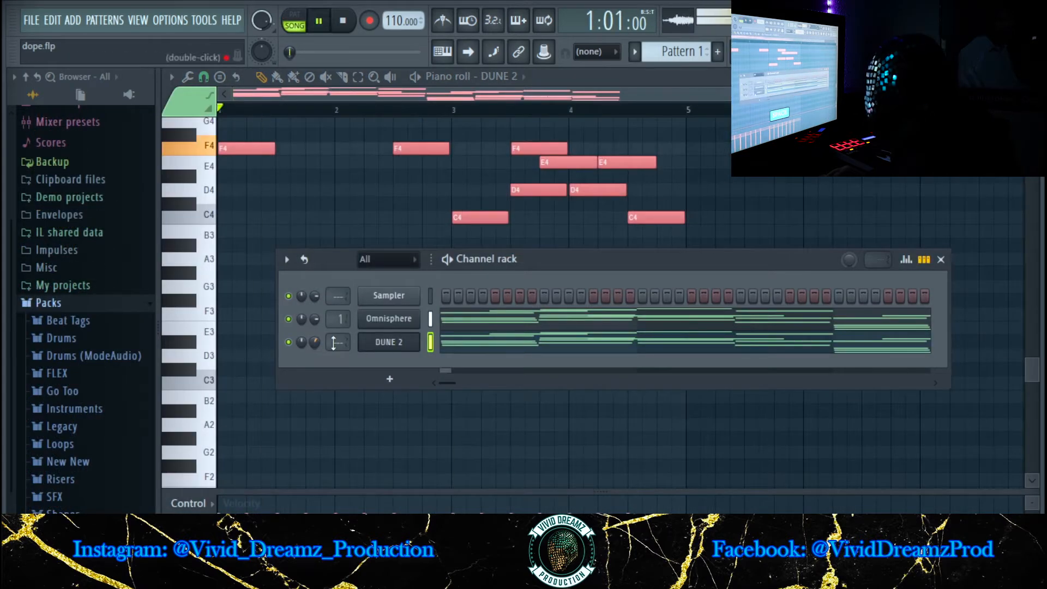
click(397, 342)
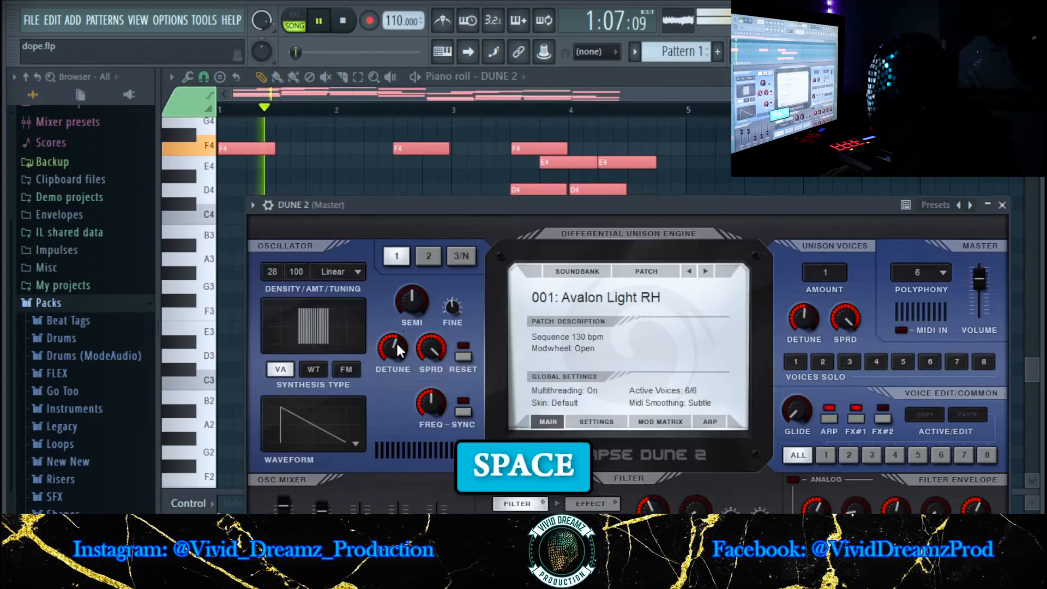
Load the XMAS Add-On soundbank Ambient Sounds Part B in DUNE 2, audition its Kitaro patch, and close the synth.
click(562, 296)
key(Escape)
key(space)
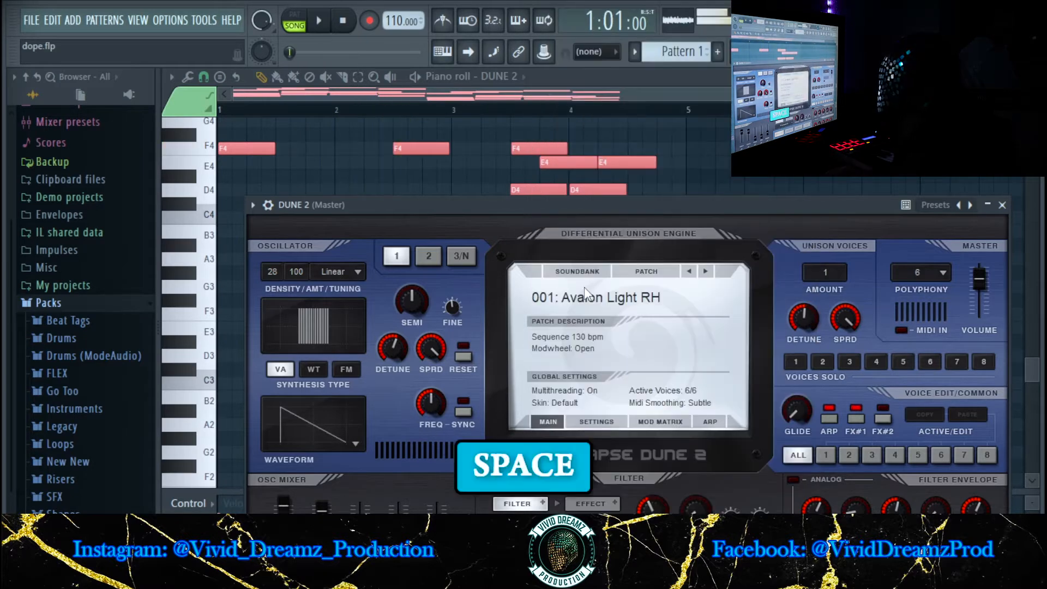
click(573, 276)
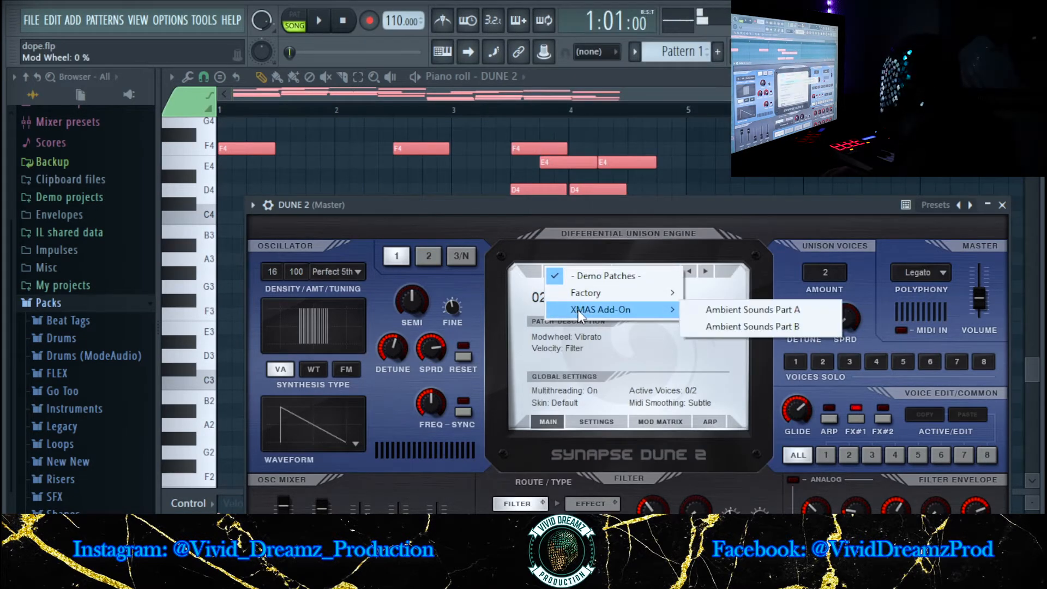
click(767, 326)
key(space)
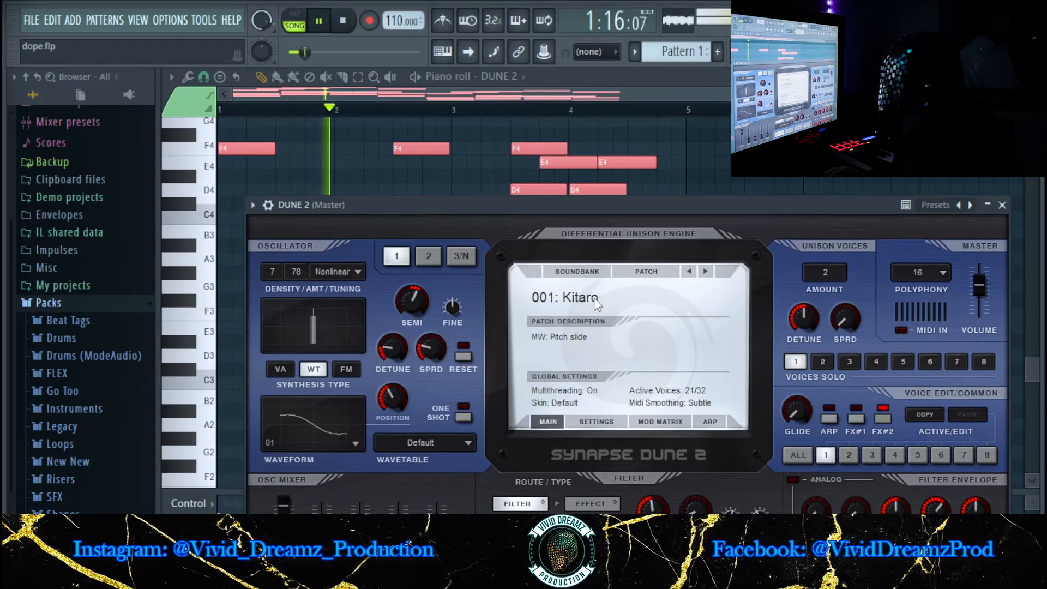
click(1003, 205)
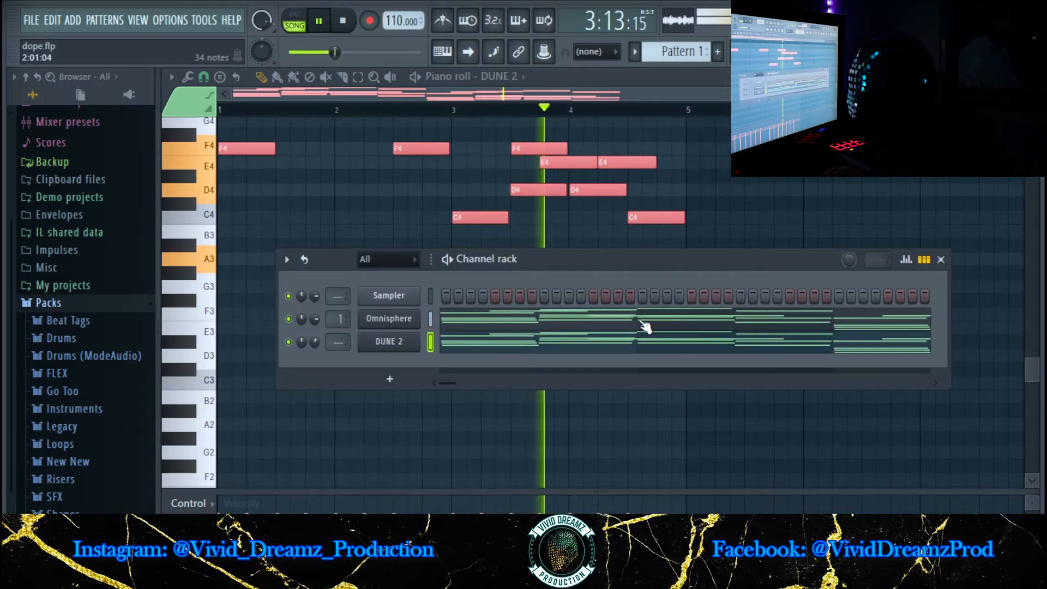
Route the DUNE 2 channel to mixer Insert 2 and load Drip into that insert's effect slot 4.
drag(345, 347, 346, 341)
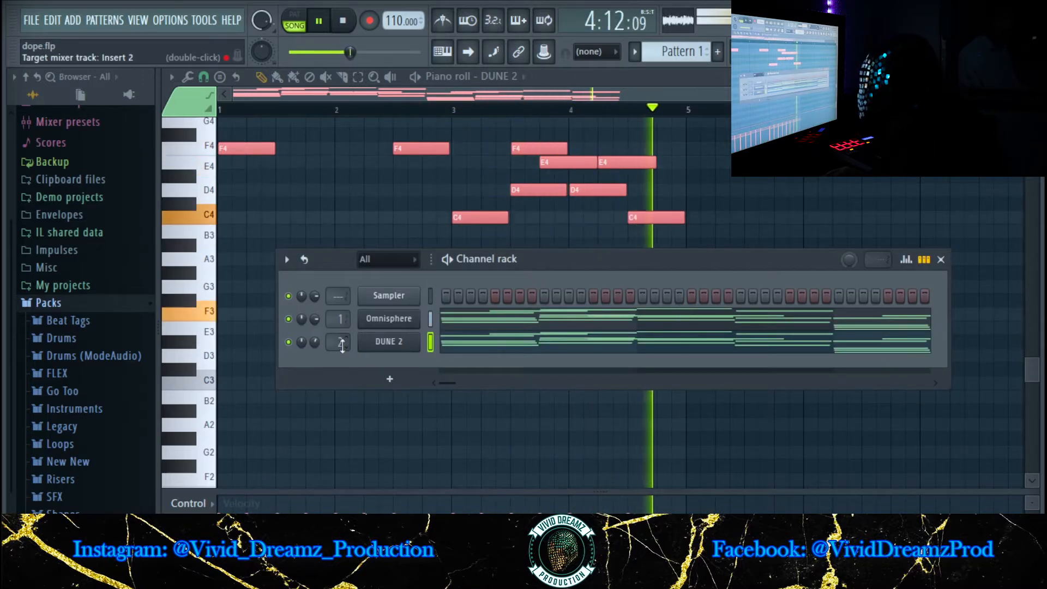
click(941, 260)
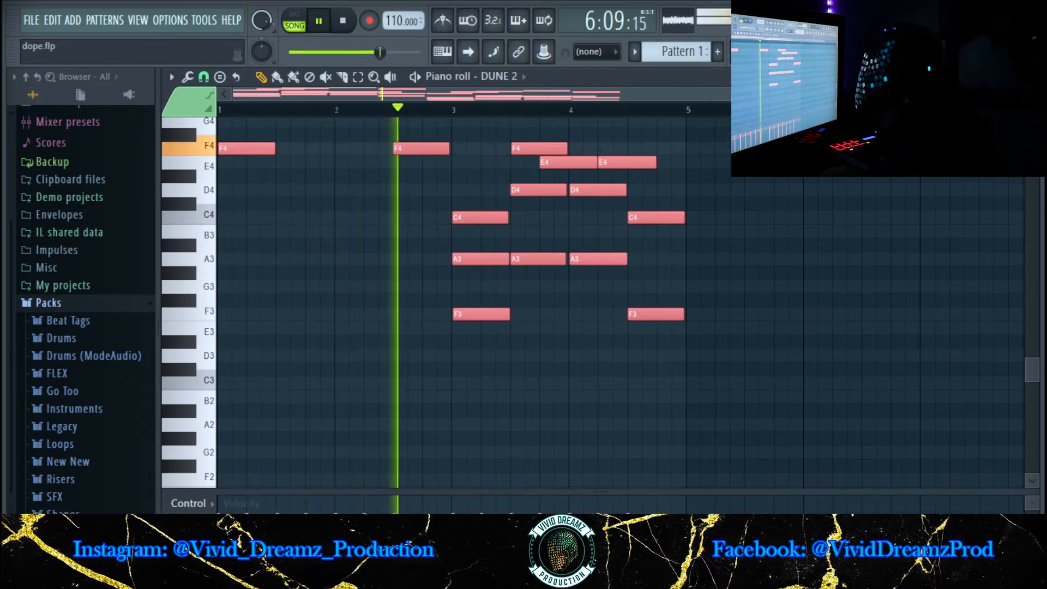
key(F9)
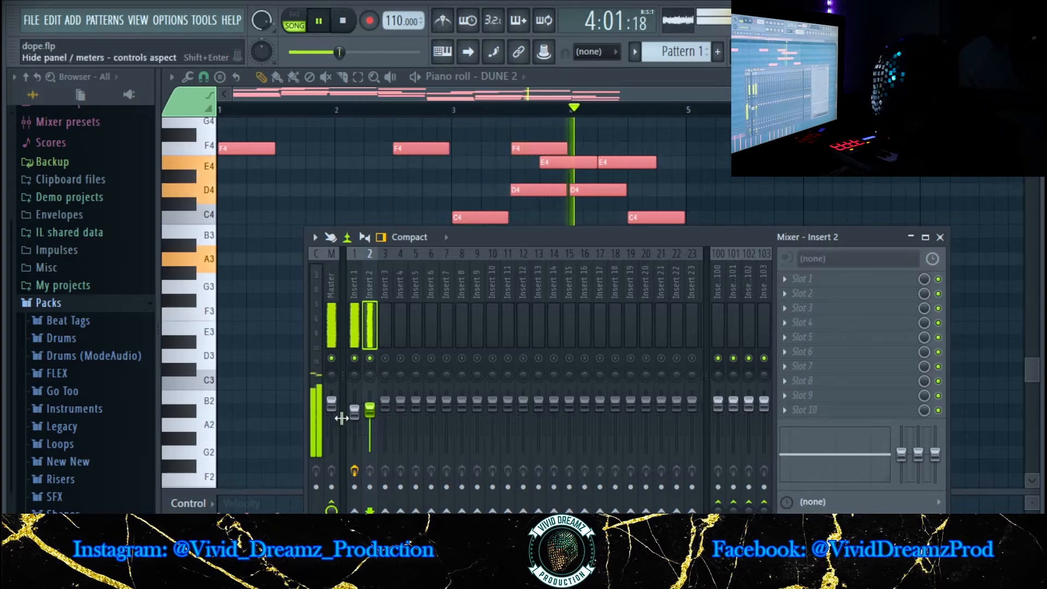
click(789, 323)
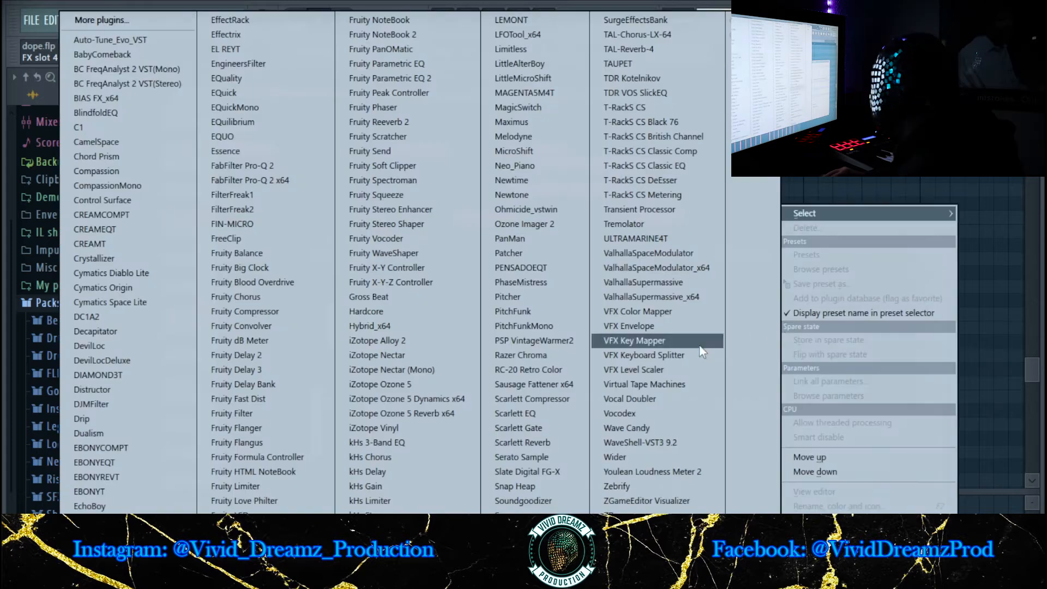
click(141, 422)
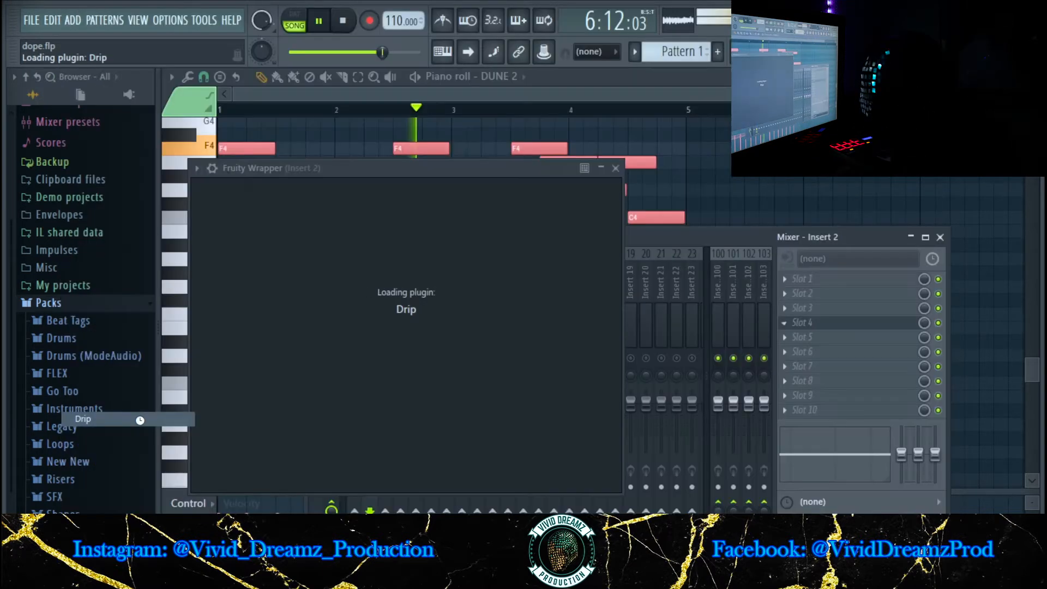
Switch Drip to the APEX preset, and close the plugin and the mixer.
click(591, 221)
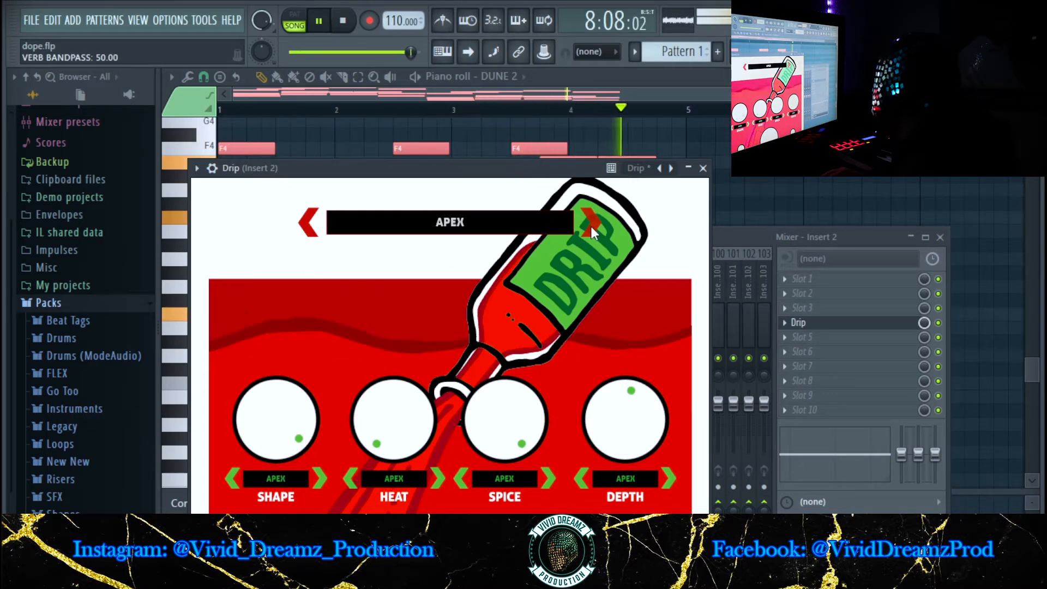
click(703, 168)
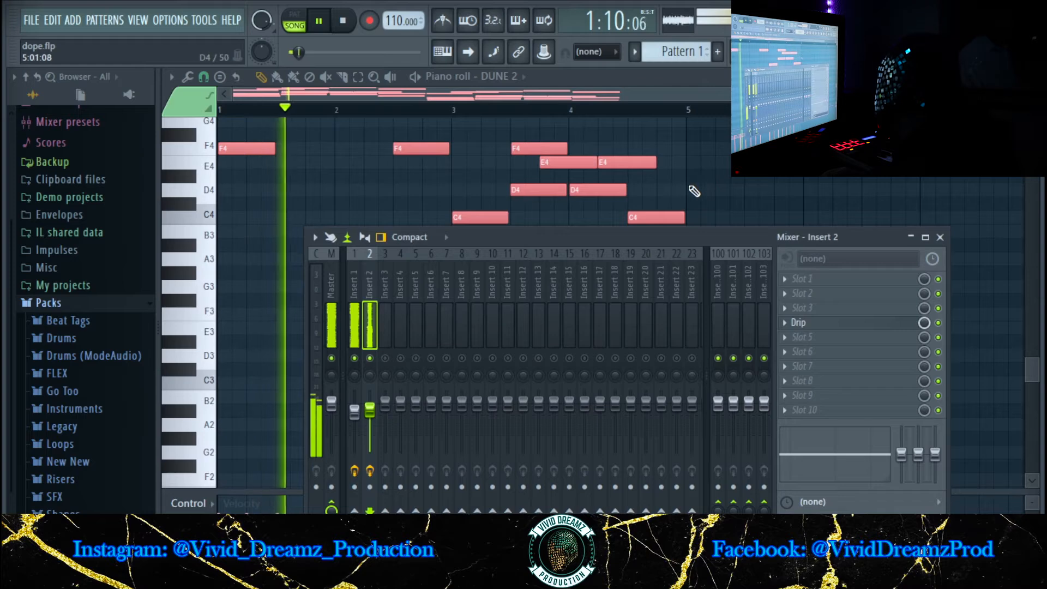
click(942, 237)
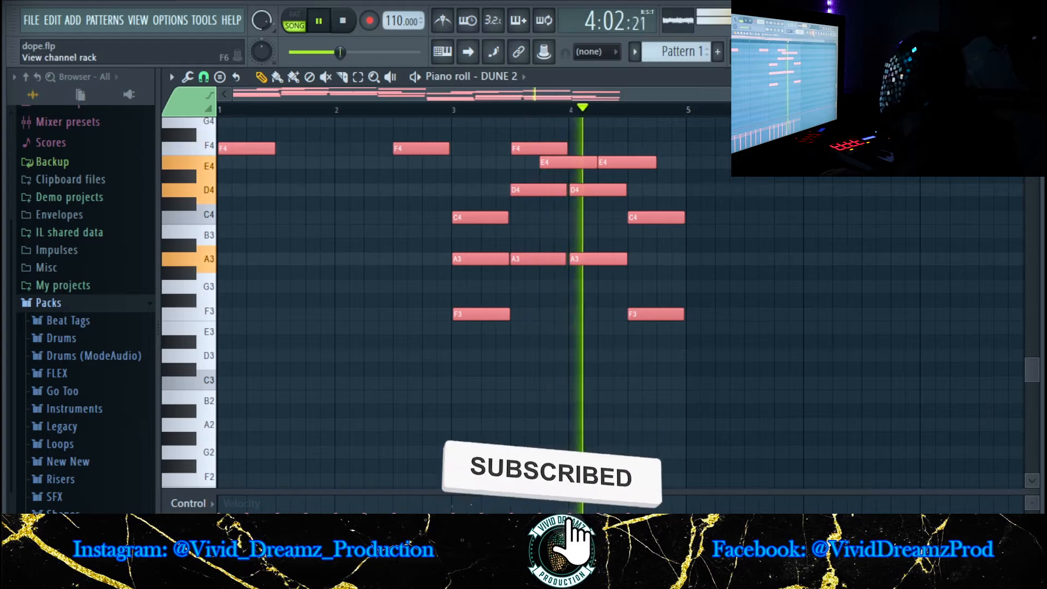
Raise the DUNE 2 channel's volume slightly in the channel rack, and close the rack.
click(795, 51)
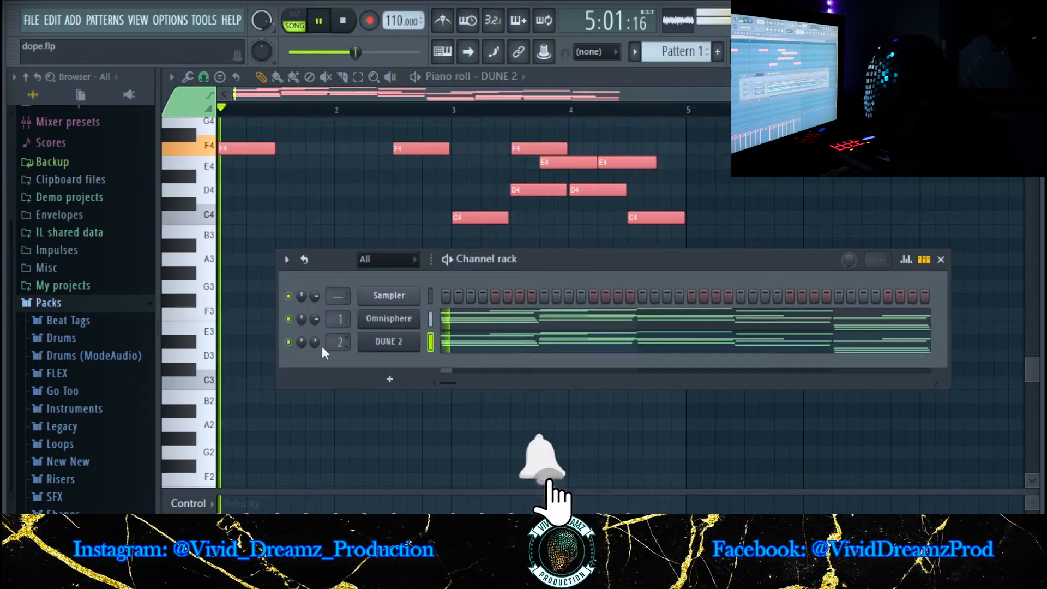
drag(314, 342, 314, 337)
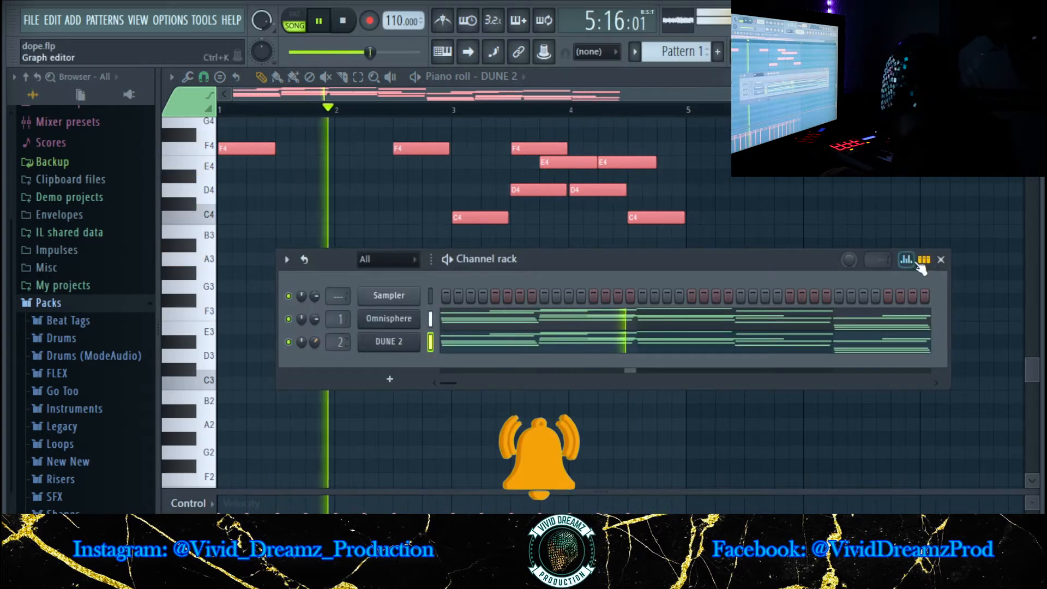
click(941, 260)
Audition trap snaps from the sample pack and open TRAP SNAP 3 in a new channel with Normalize enabled.
scroll(787, 269, up, 5)
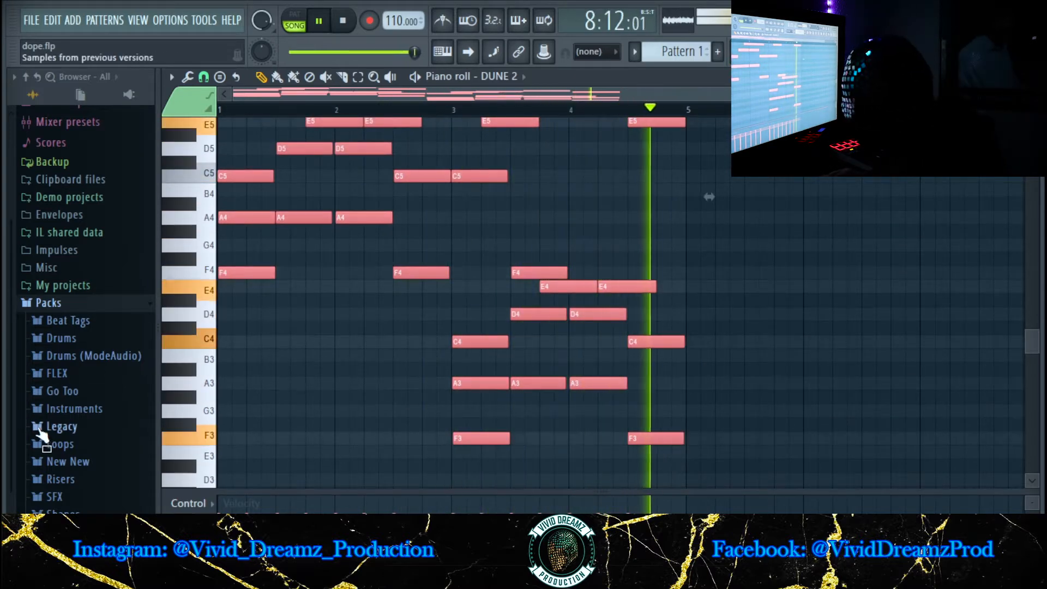
scroll(40, 433, down, 15)
click(98, 466)
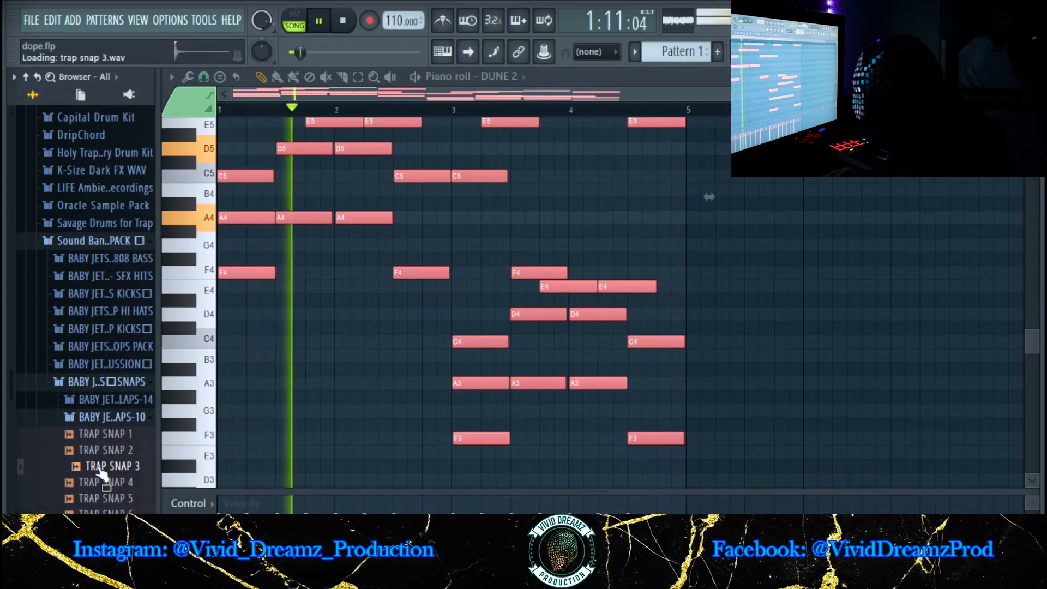
click(101, 483)
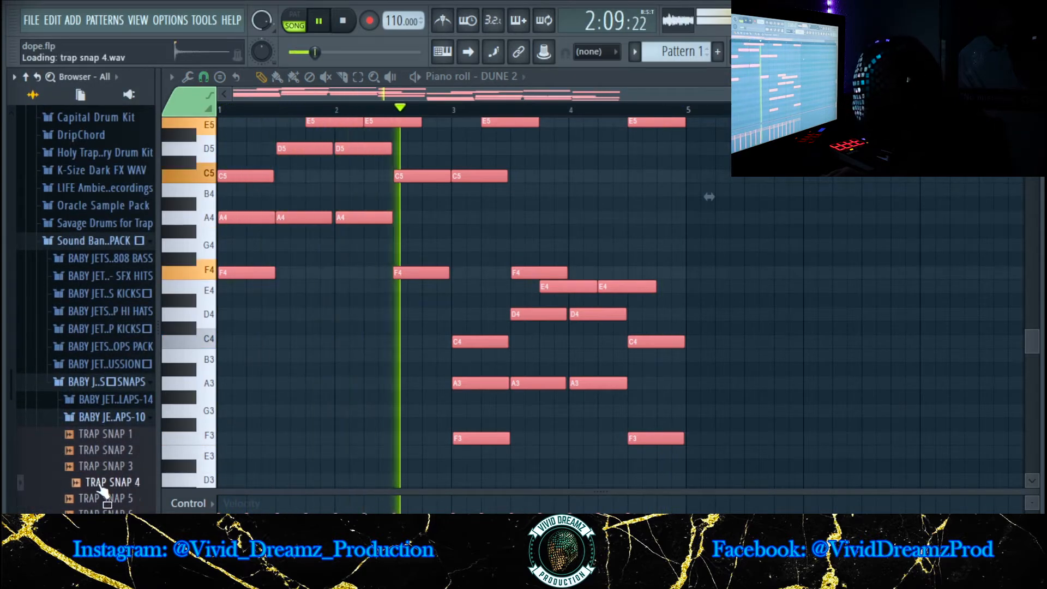
click(99, 470)
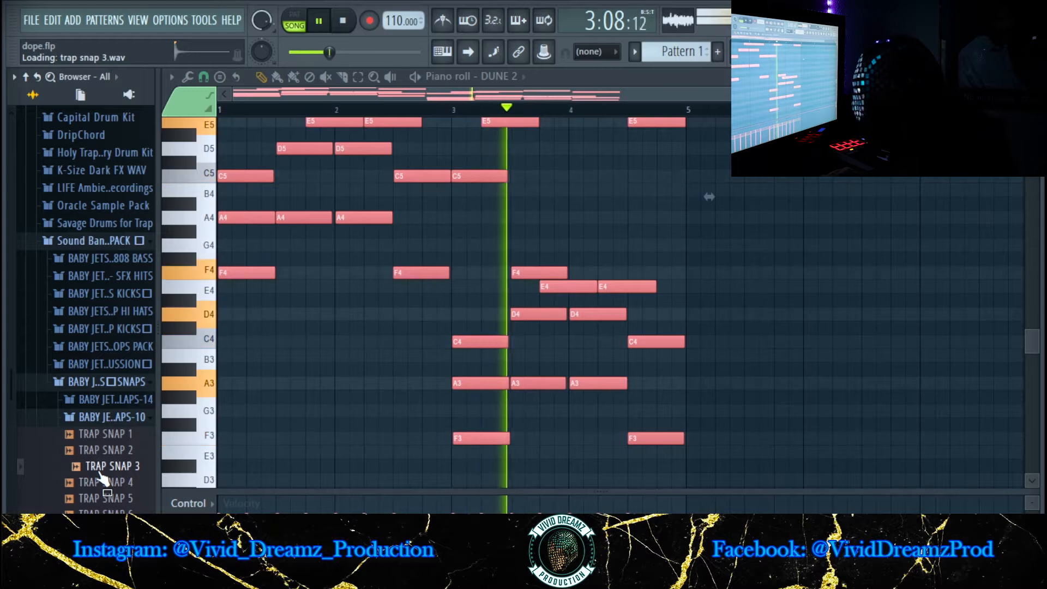
right_click(100, 473)
click(158, 381)
key(space)
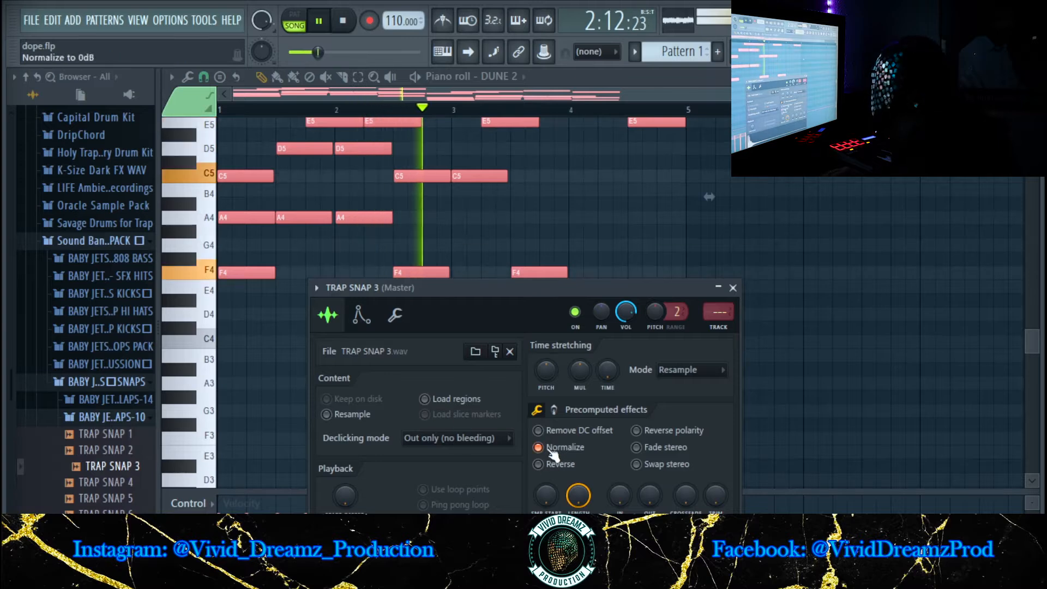
key(space)
Program a TRAP SNAP 3 hit on the third beat of each of the four bars, and add a little swing.
click(795, 52)
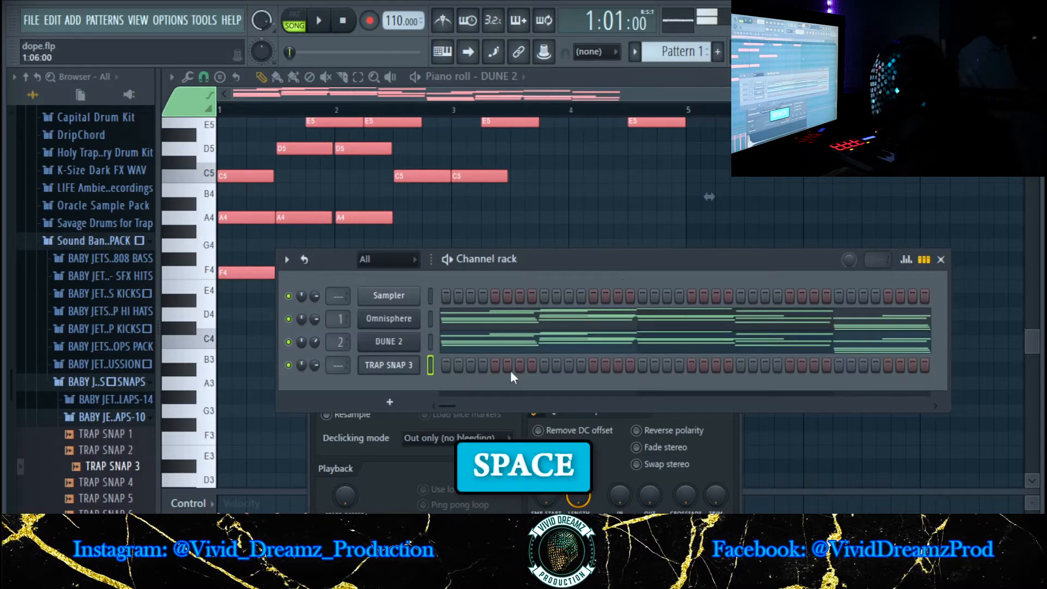
key(space)
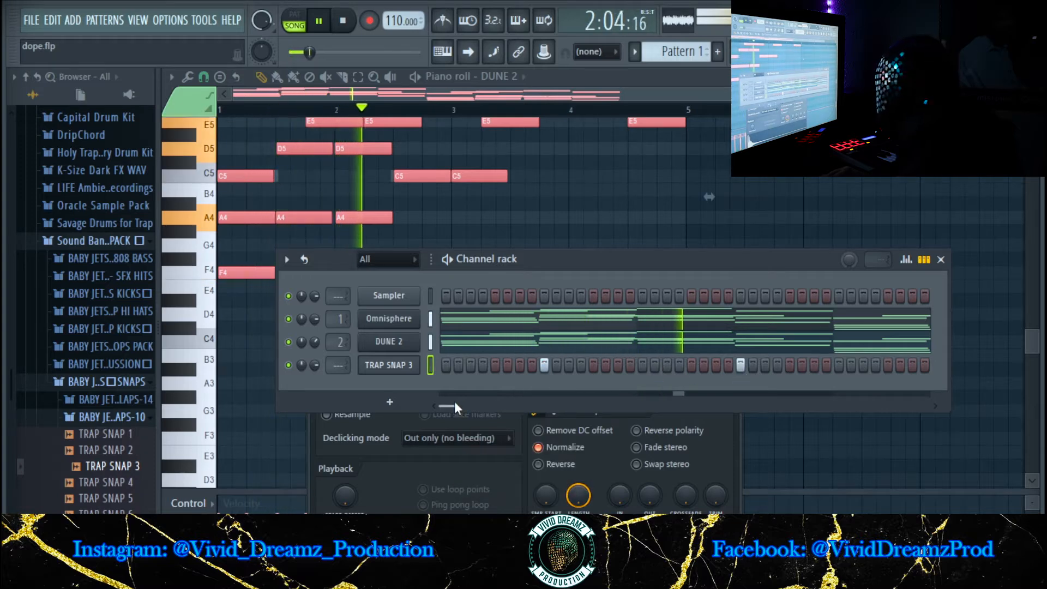
click(655, 364)
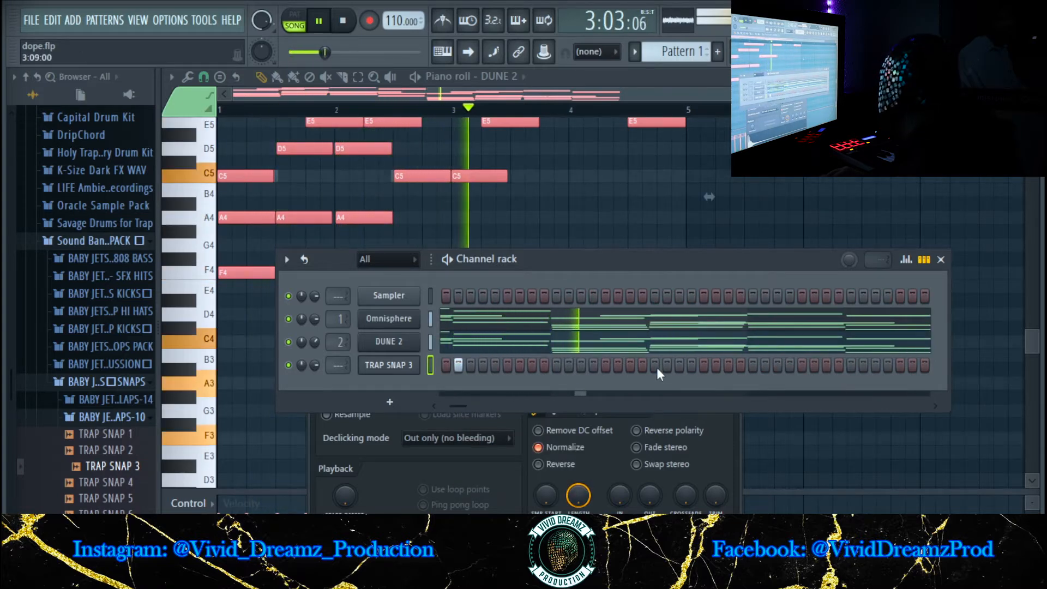
click(851, 365)
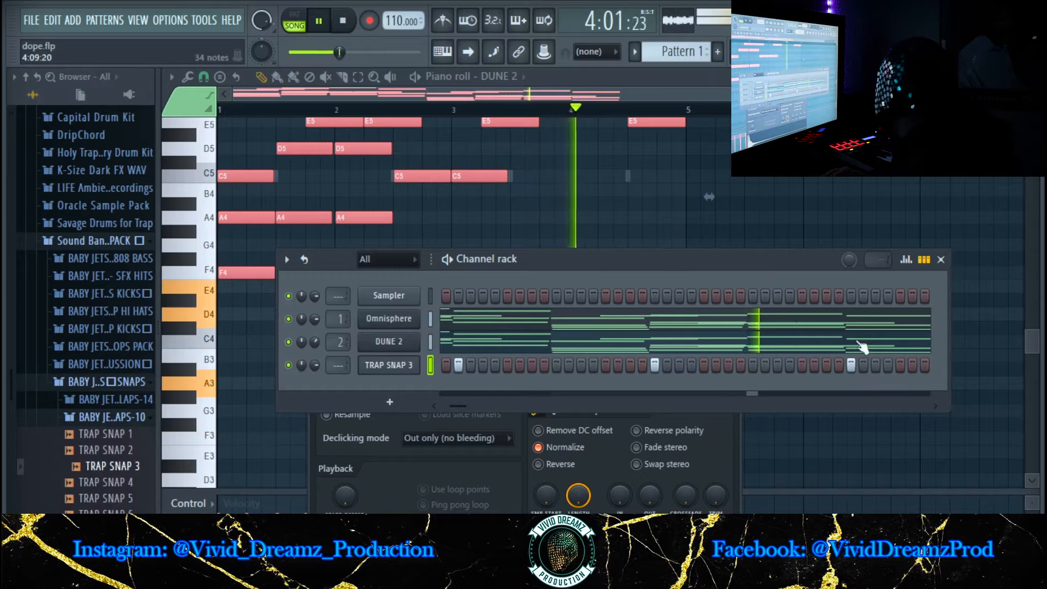
drag(849, 259, 849, 257)
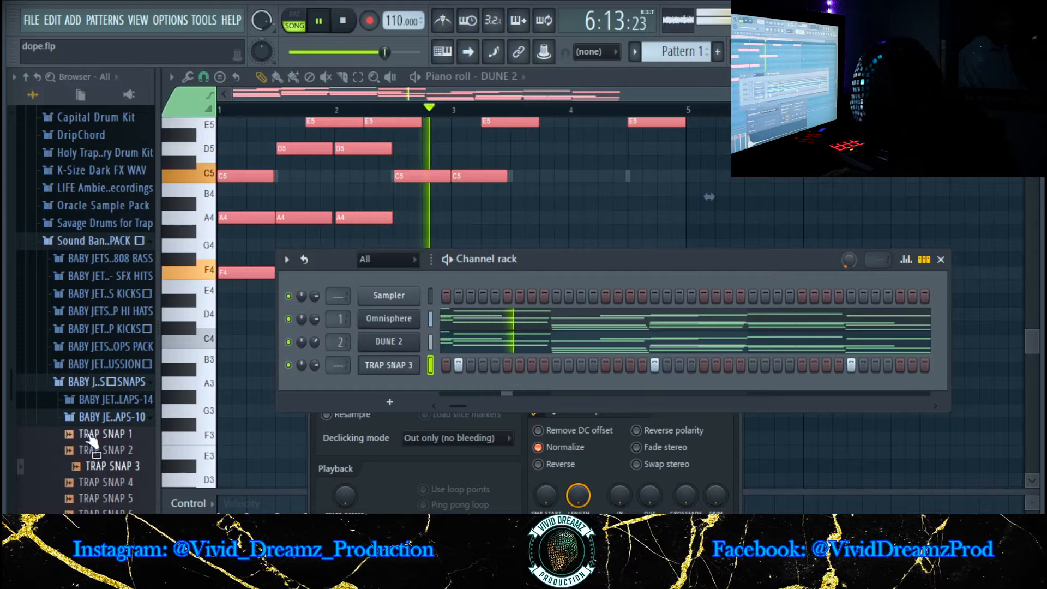
Audition samples in the sample pack's trap claps folder and open TRAP CLAP 5 in a new channel.
click(89, 384)
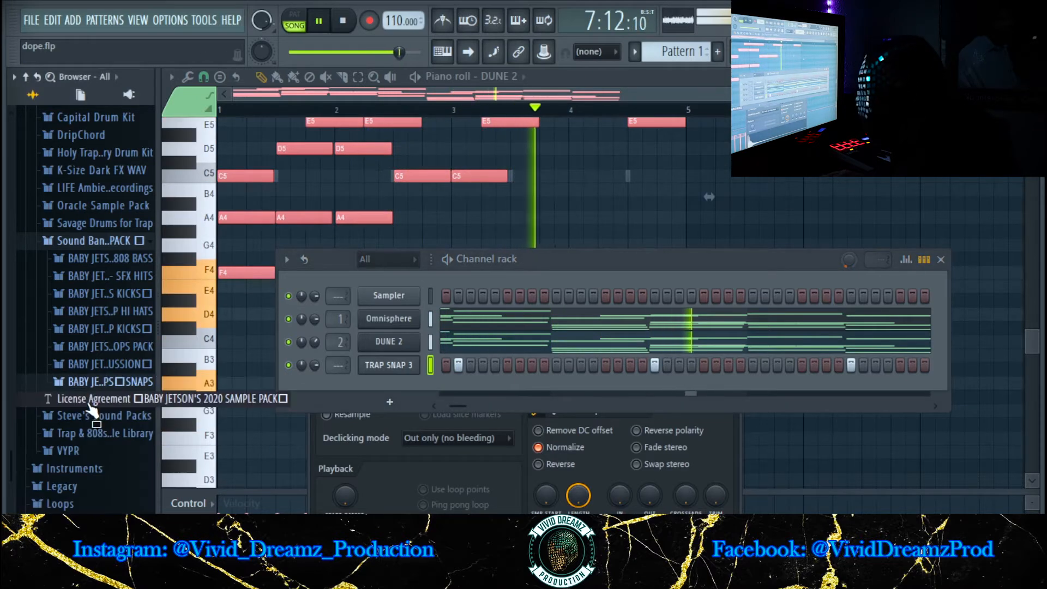
click(88, 383)
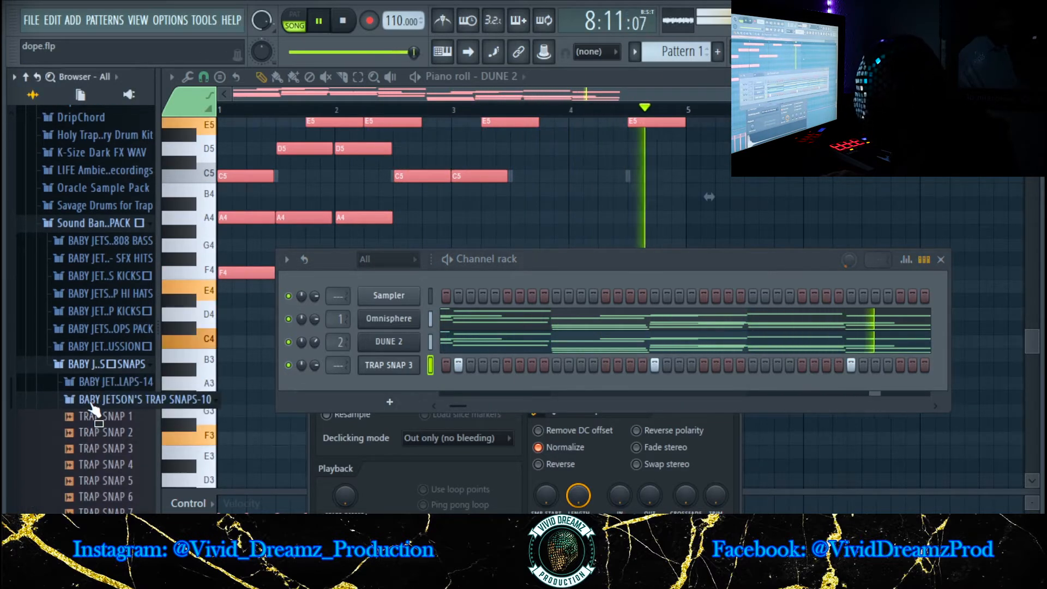
click(91, 382)
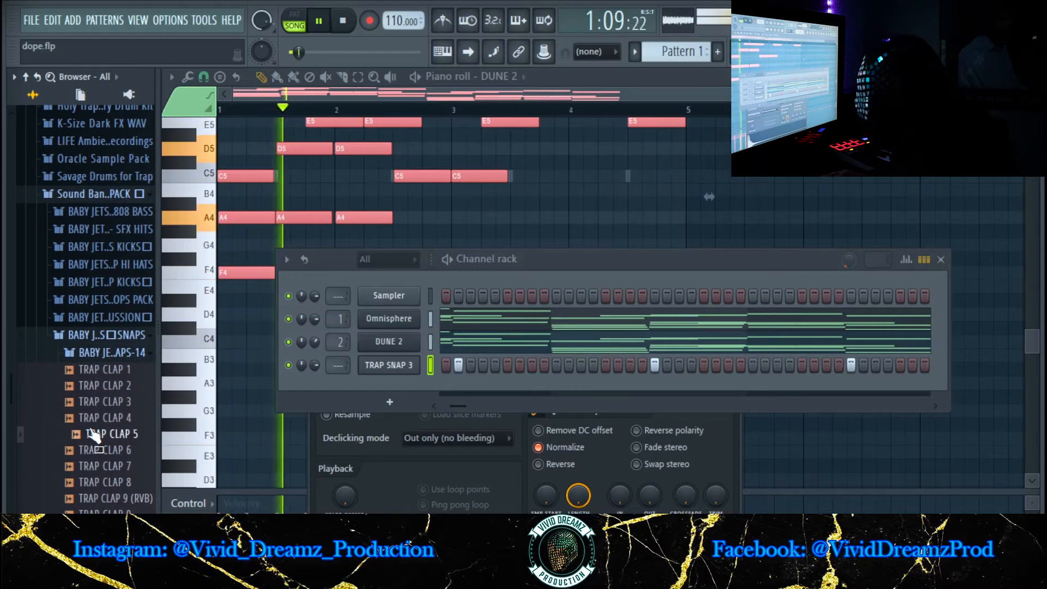
click(96, 481)
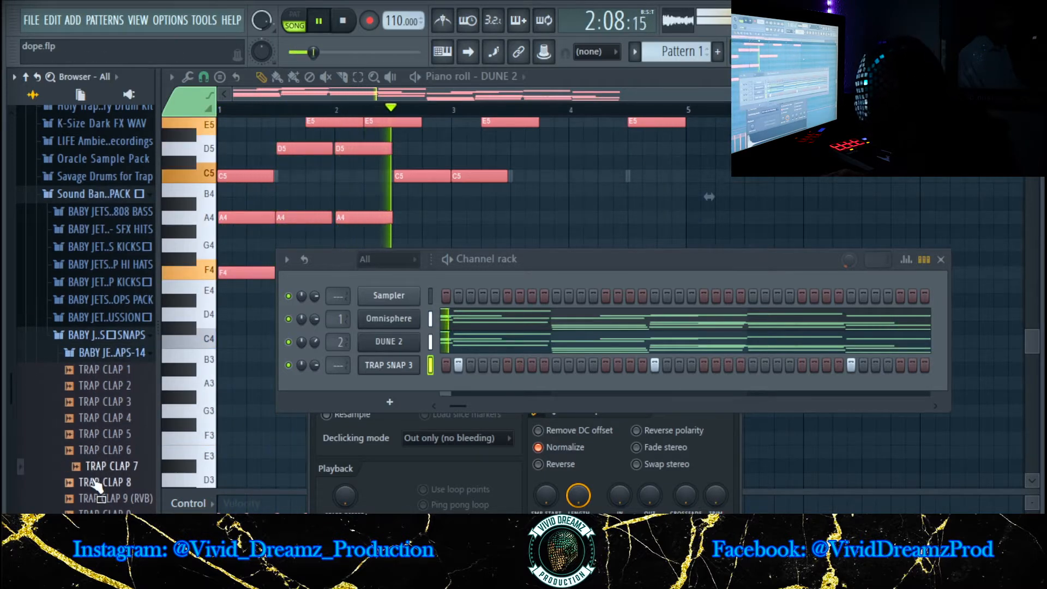
click(95, 435)
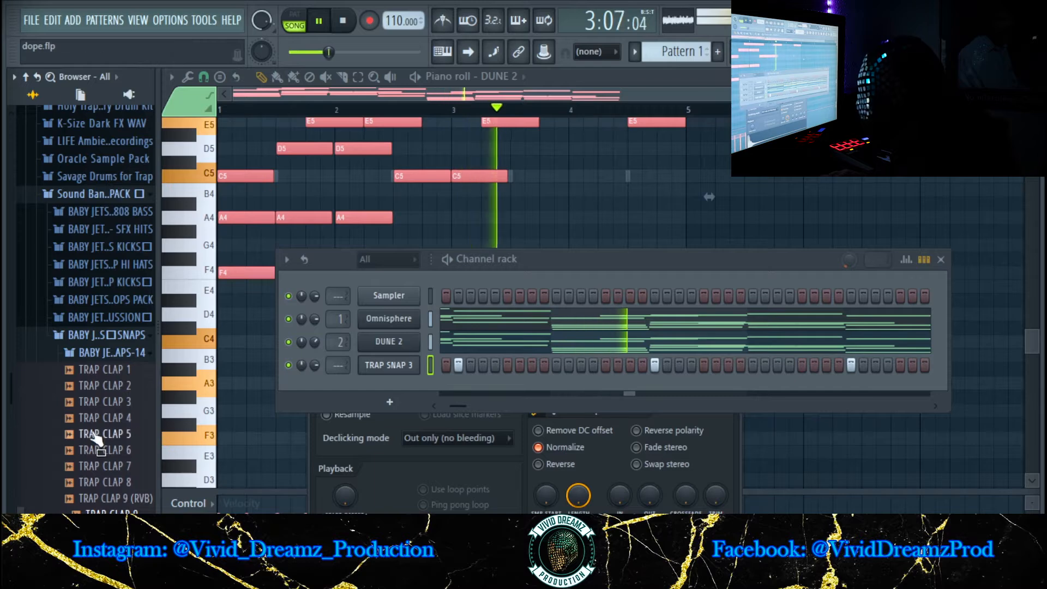
right_click(95, 436)
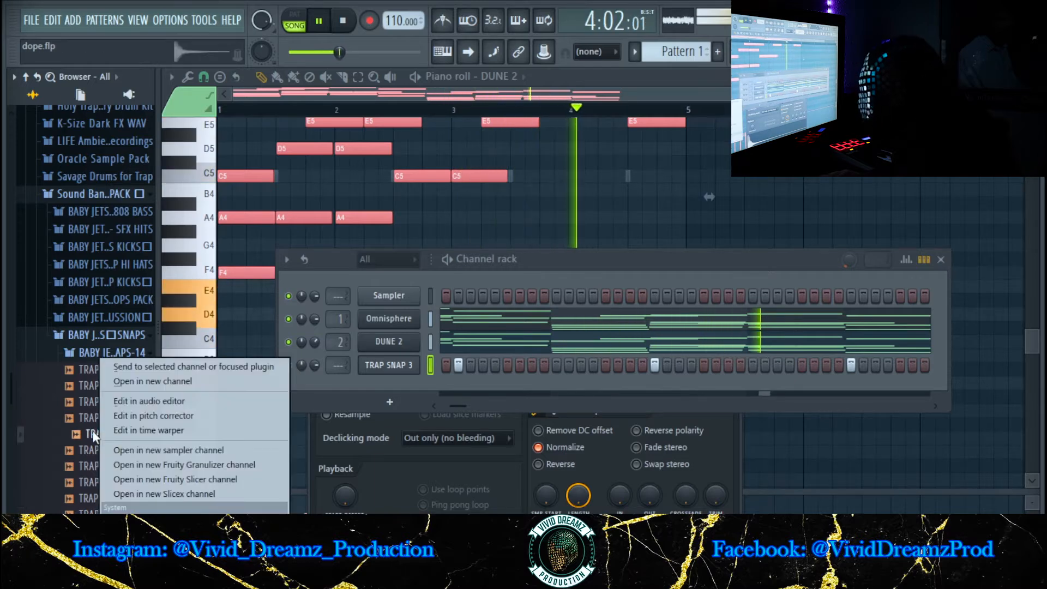
click(152, 380)
key(space)
key(space)
key(space)
click(593, 148)
key(space)
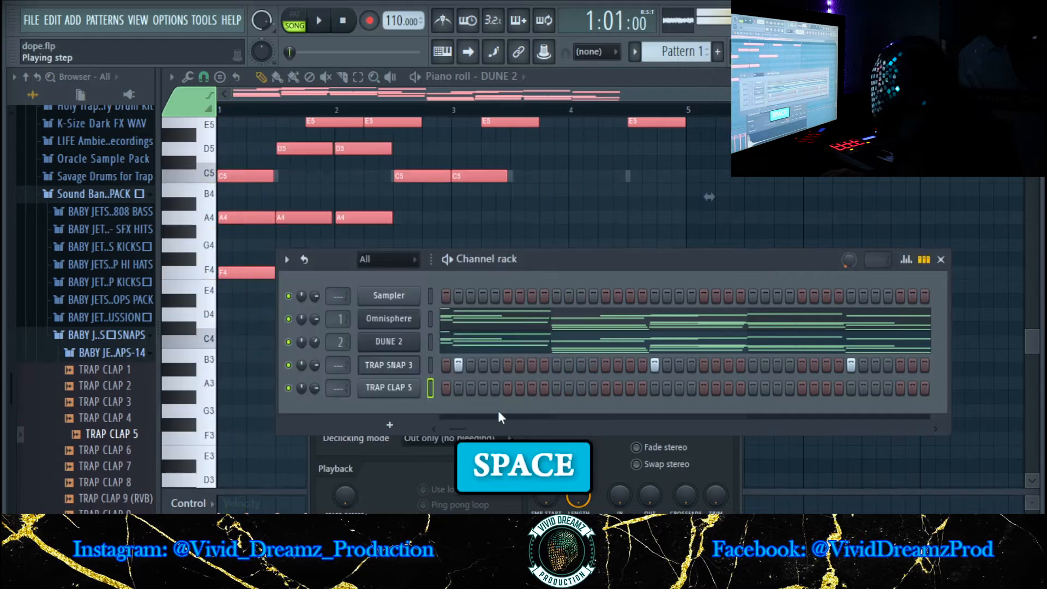
Program TRAP CLAP 5 hits on the third beat of all four bars, plus an extra hit on step 3 of bars 2 and 4.
drag(451, 429, 384, 428)
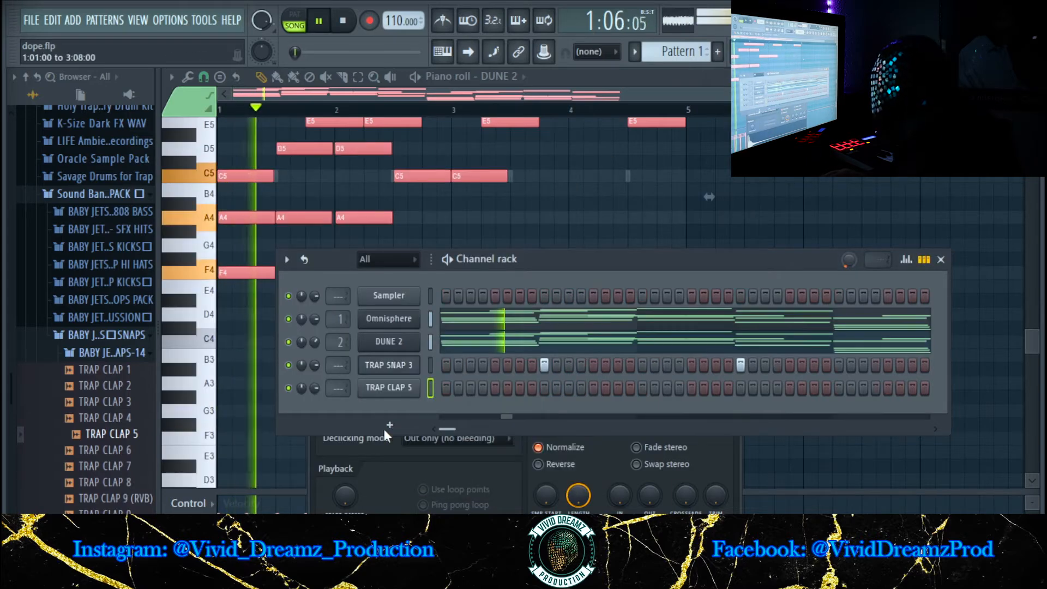
click(544, 388)
click(740, 388)
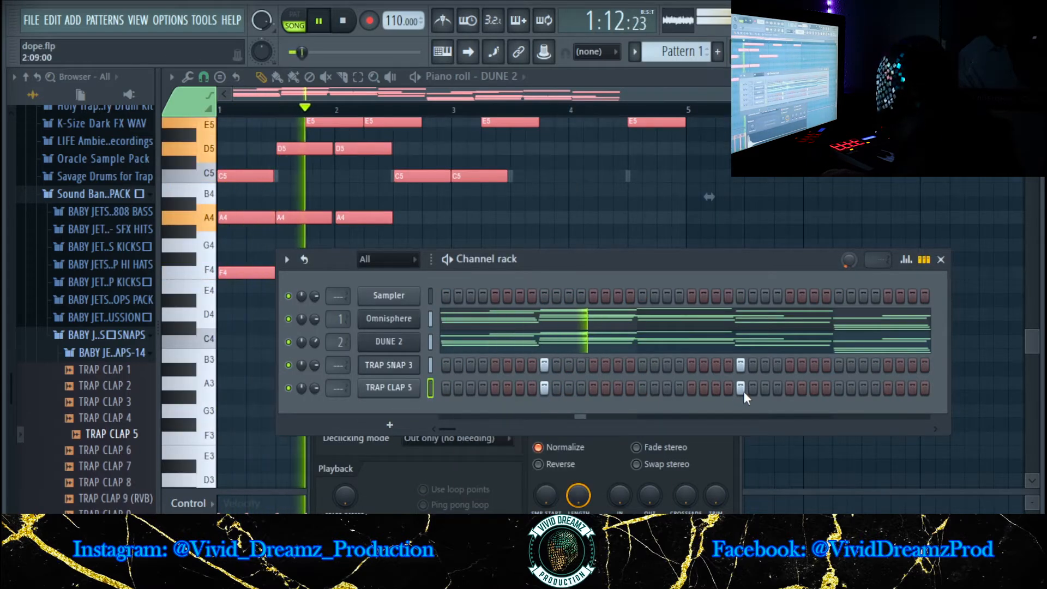
drag(443, 429, 457, 429)
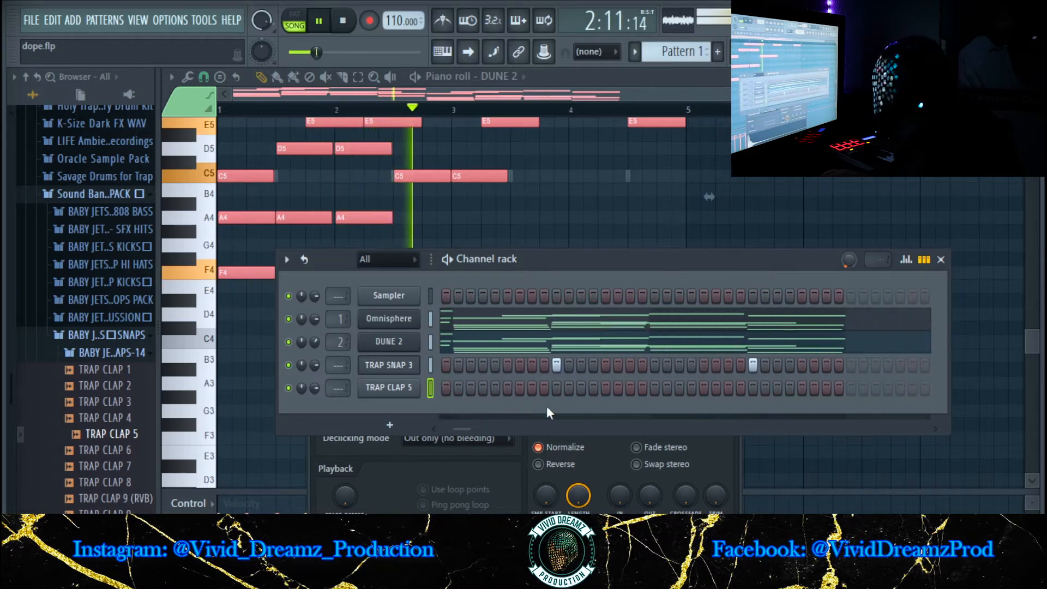
click(556, 388)
click(752, 388)
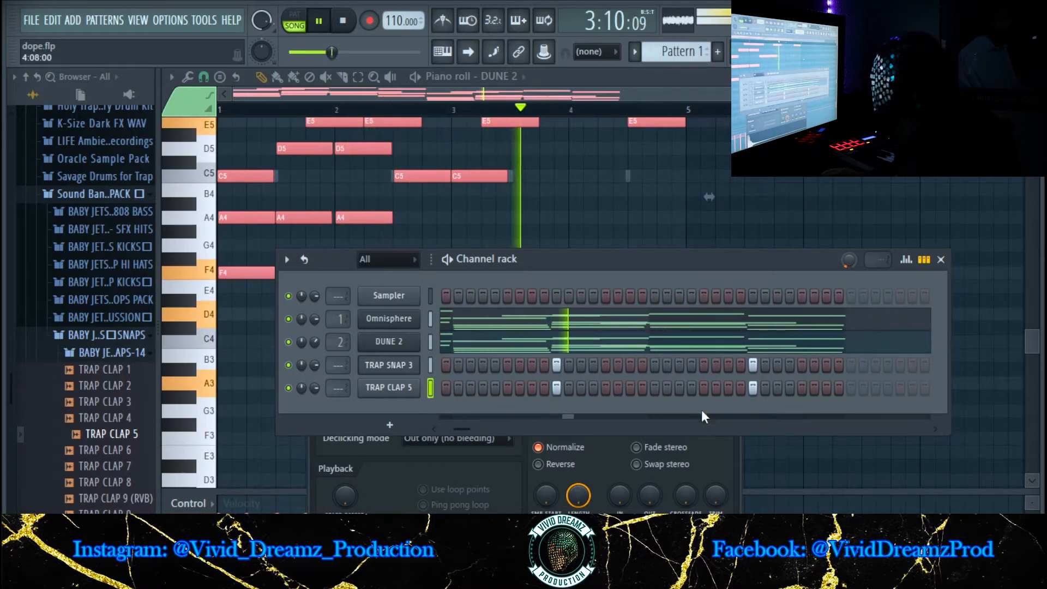
click(679, 388)
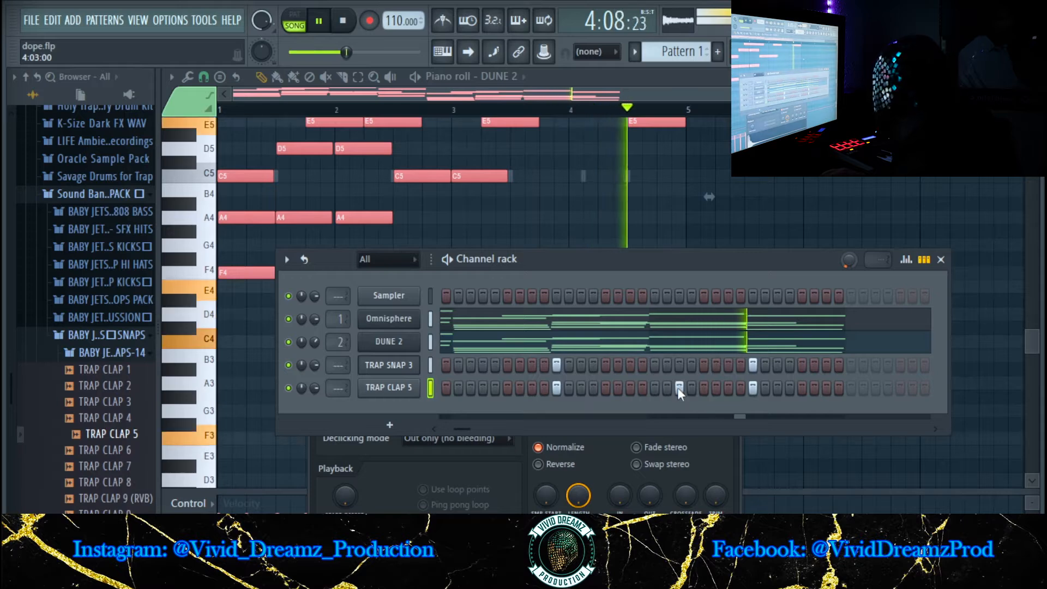
drag(450, 428, 444, 427)
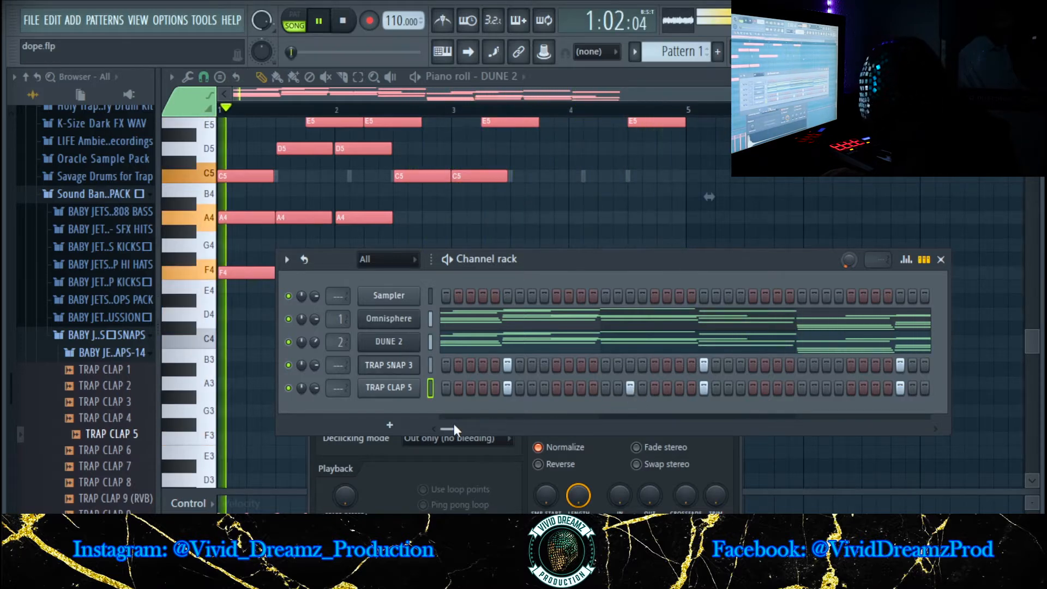
Open the TRAP CLAP 5 channel in the piano roll and examine its C5 notes and their velocities.
right_click(414, 388)
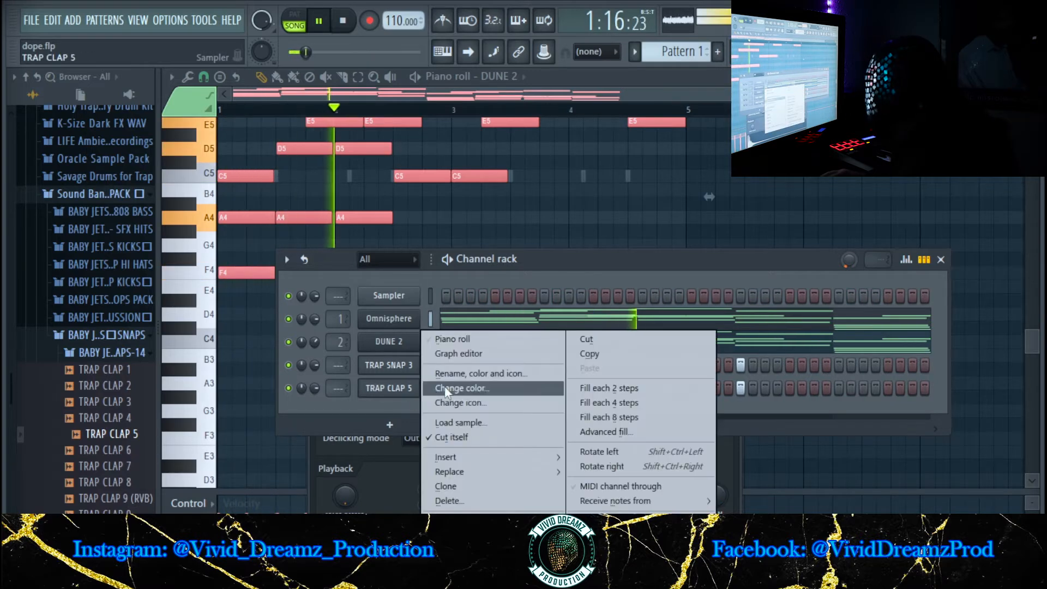
click(468, 336)
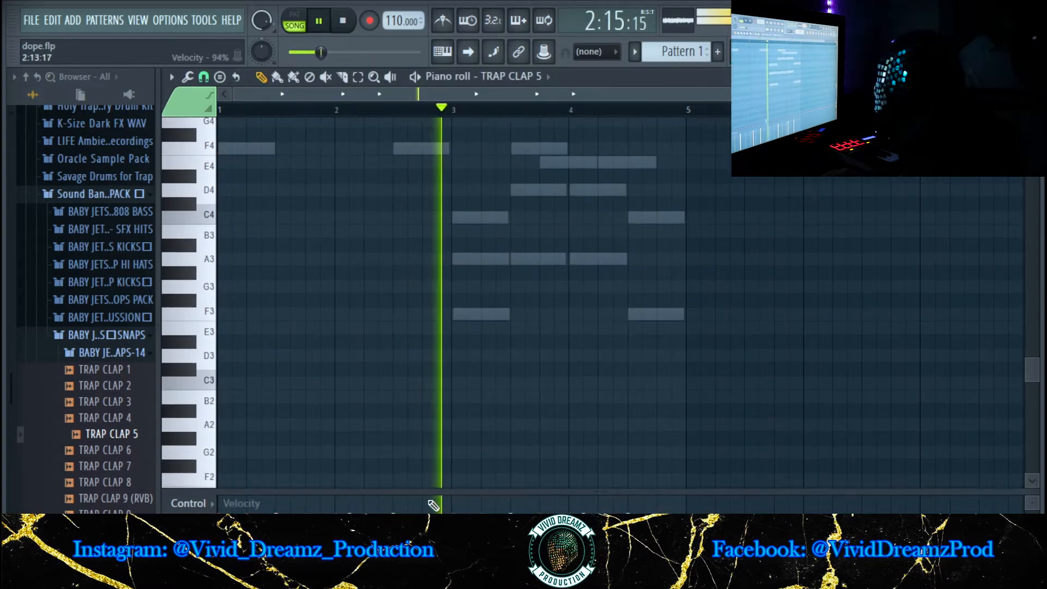
scroll(428, 402, up, 5)
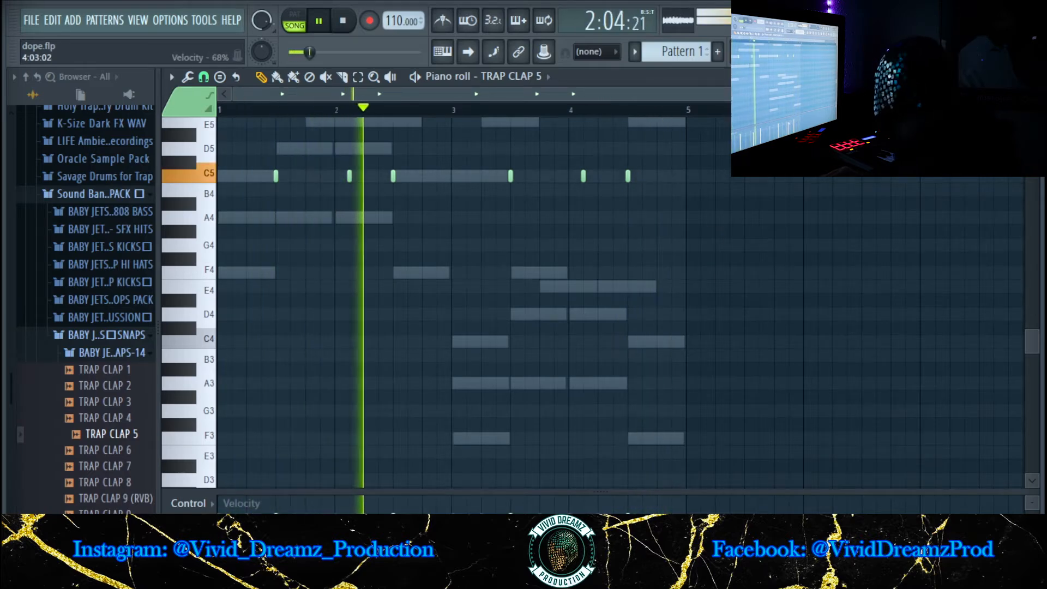
Audition TRAP PERC 4 to 6 and the first woodblock samples in the sample pack's percussion folder.
key(F5)
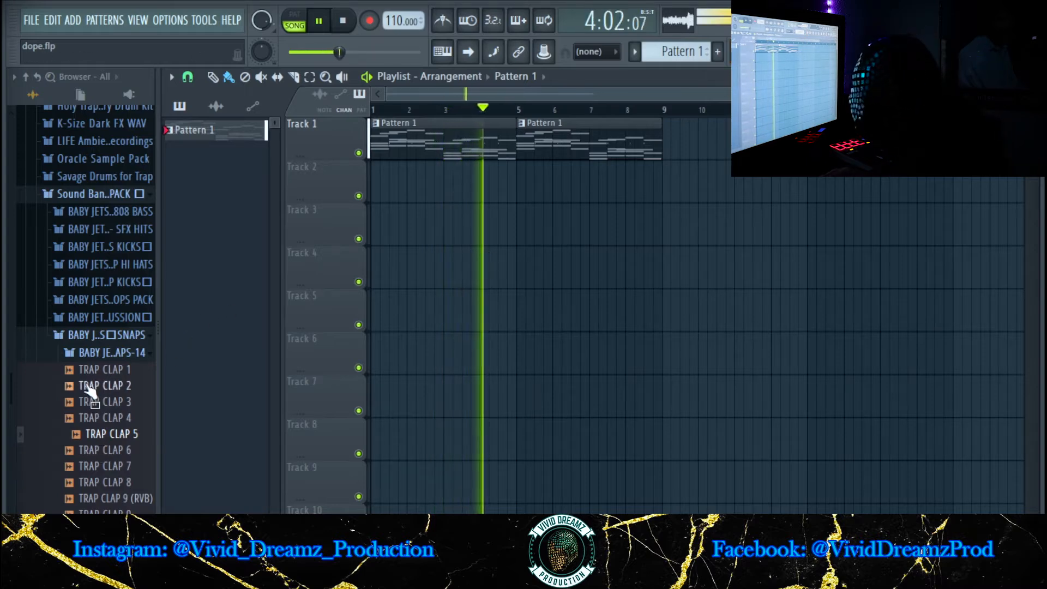
click(75, 338)
click(71, 338)
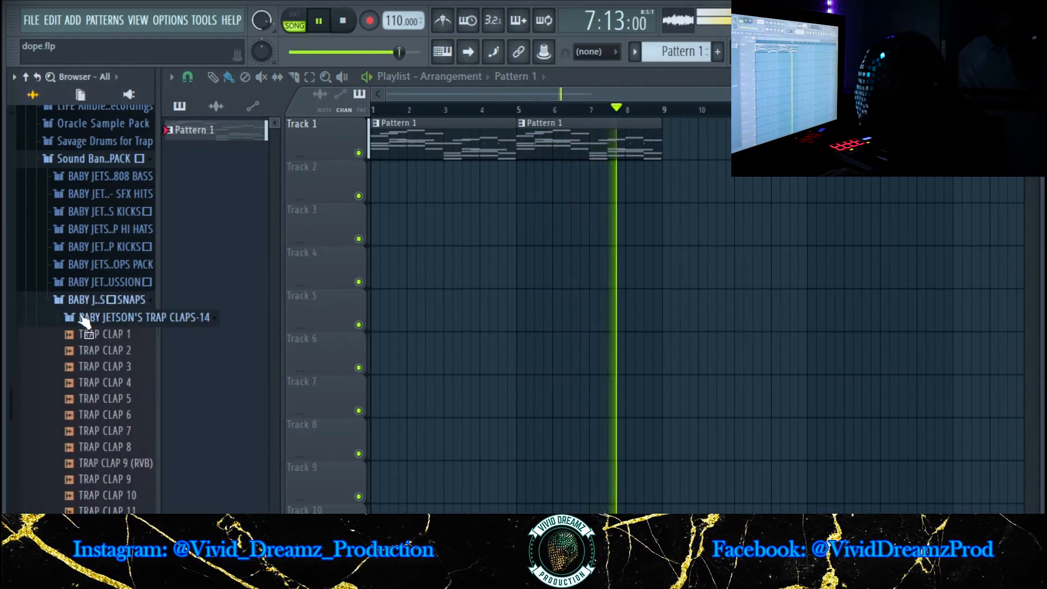
click(85, 282)
click(85, 348)
click(87, 363)
click(85, 380)
click(82, 396)
click(79, 413)
click(90, 397)
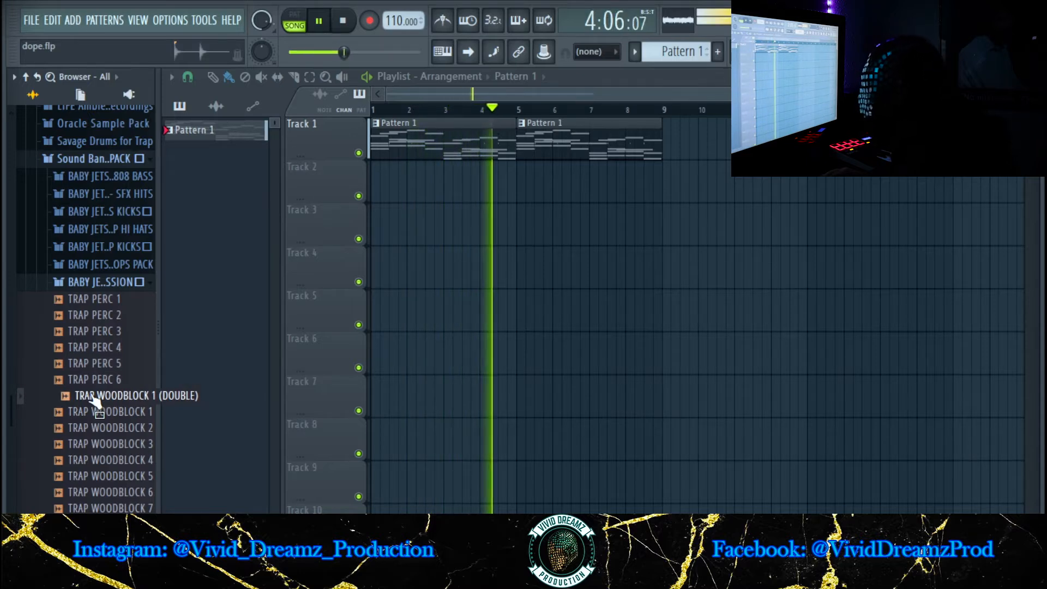
Open TRAP WOODBLOCK 1 (DOUBLE) in a new channel and close its settings window.
right_click(93, 398)
click(159, 381)
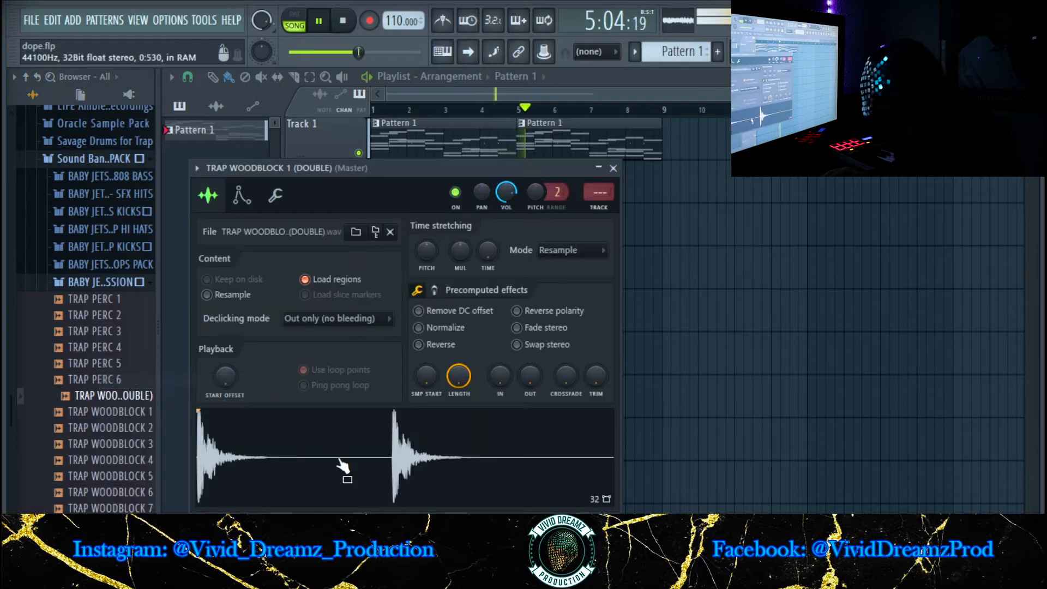
key(space)
click(613, 168)
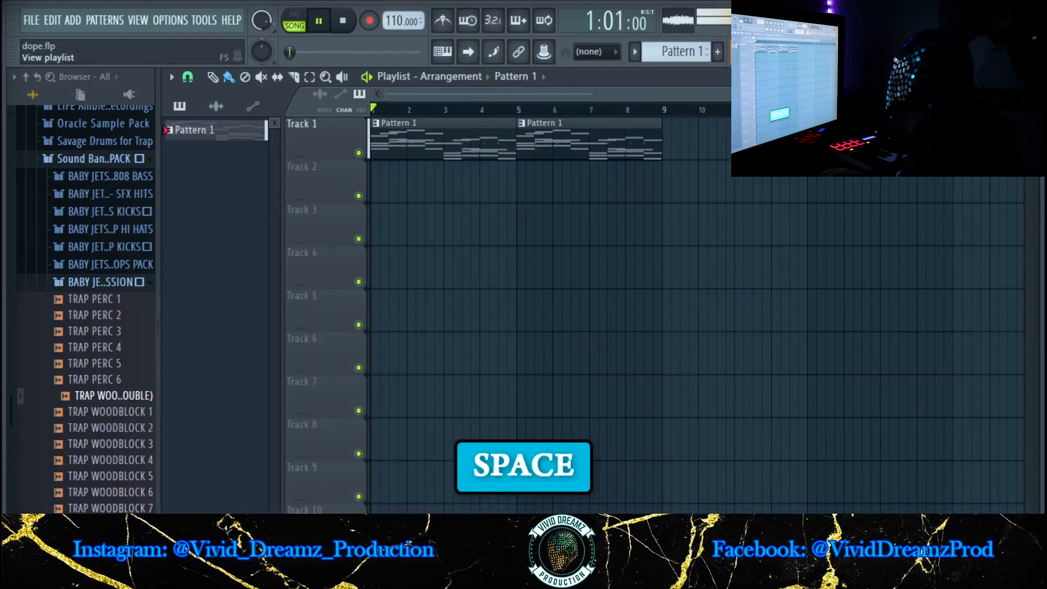
Program a TRAP WOODBLOCK 1 (DOUBLE) hit on the second beat of bars 1 and 3 only.
key(F7)
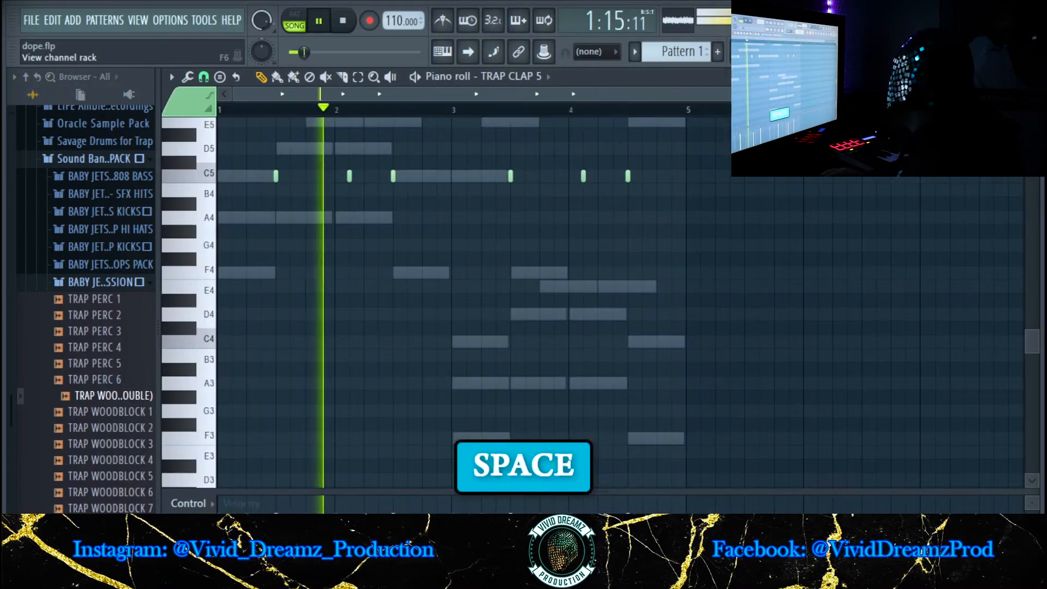
key(F6)
key(space)
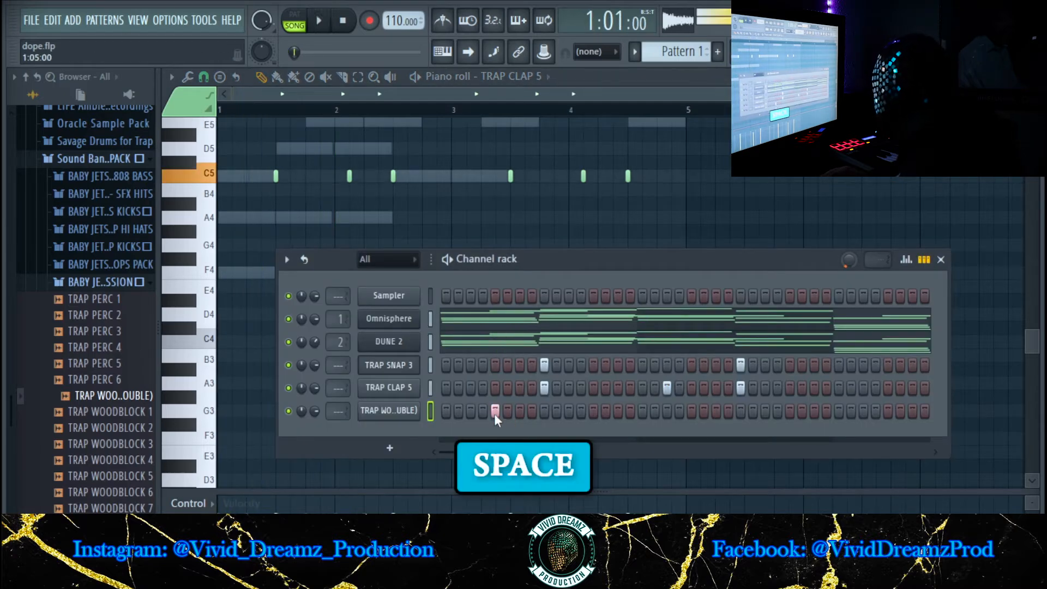
click(691, 411)
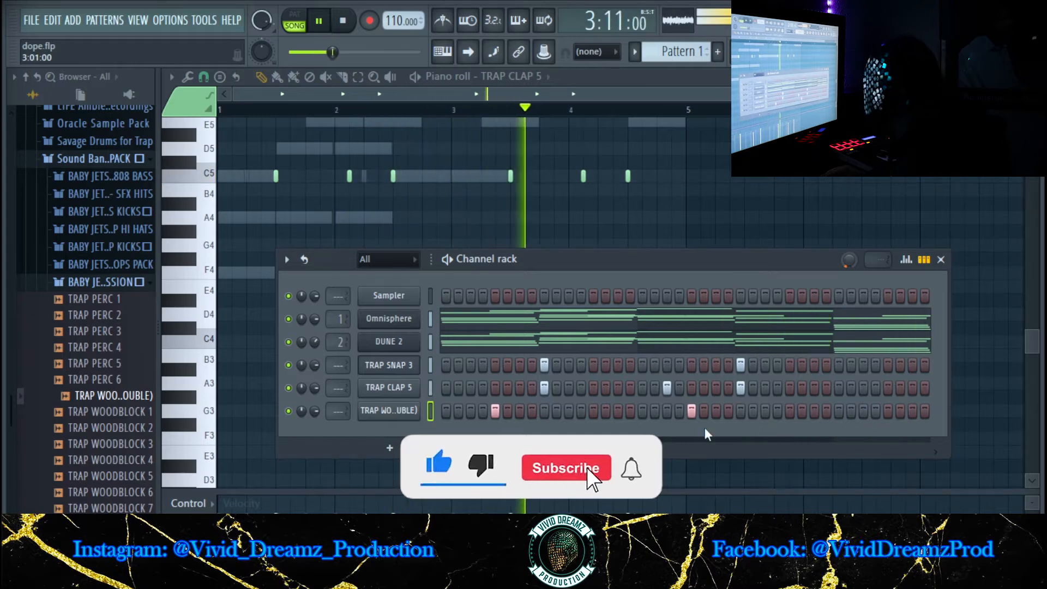
click(690, 410)
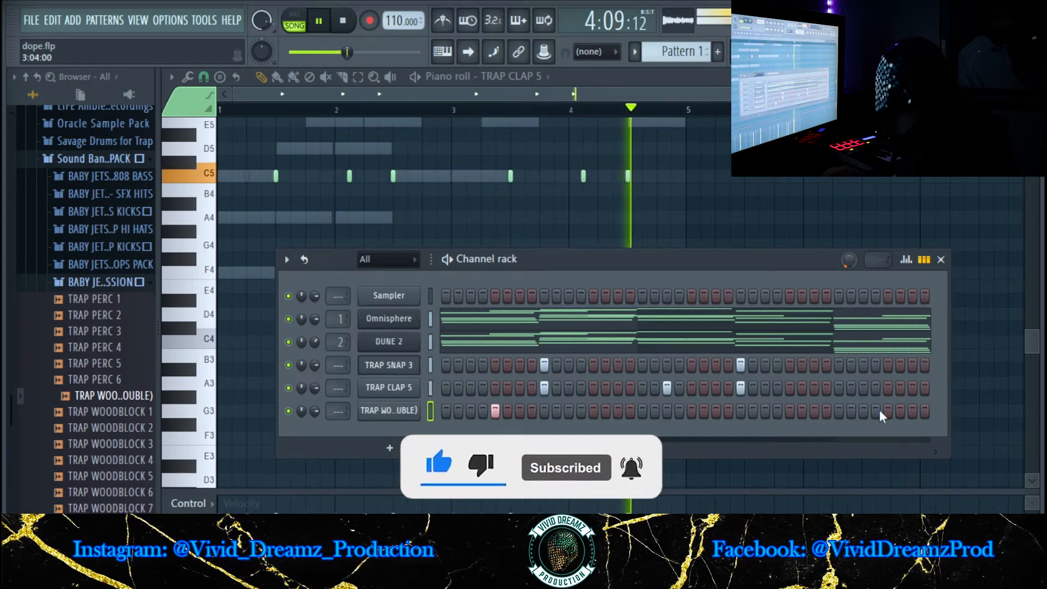
key(space)
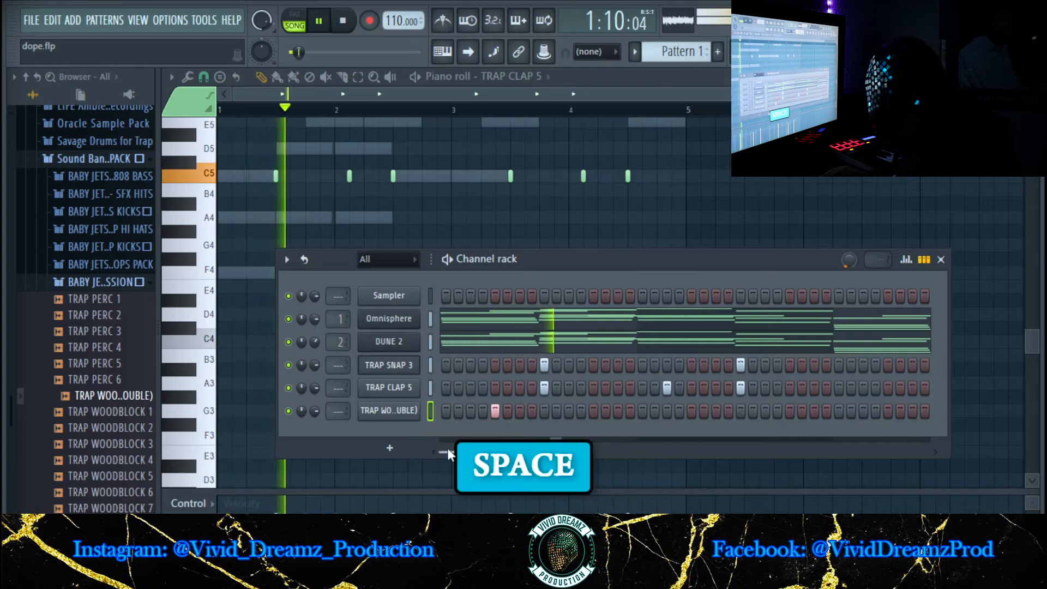
drag(456, 451, 474, 451)
click(617, 410)
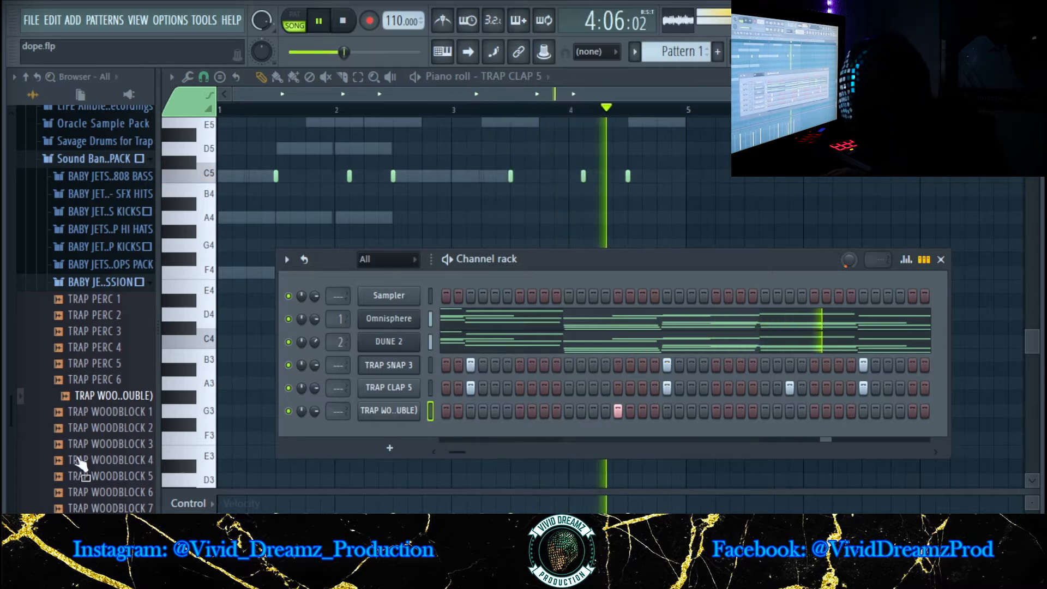
Route the TRAP WOODBLOCK 1 (DOUBLE) channel to mixer track 3 and show the mixer during playback.
scroll(338, 411, up, 1)
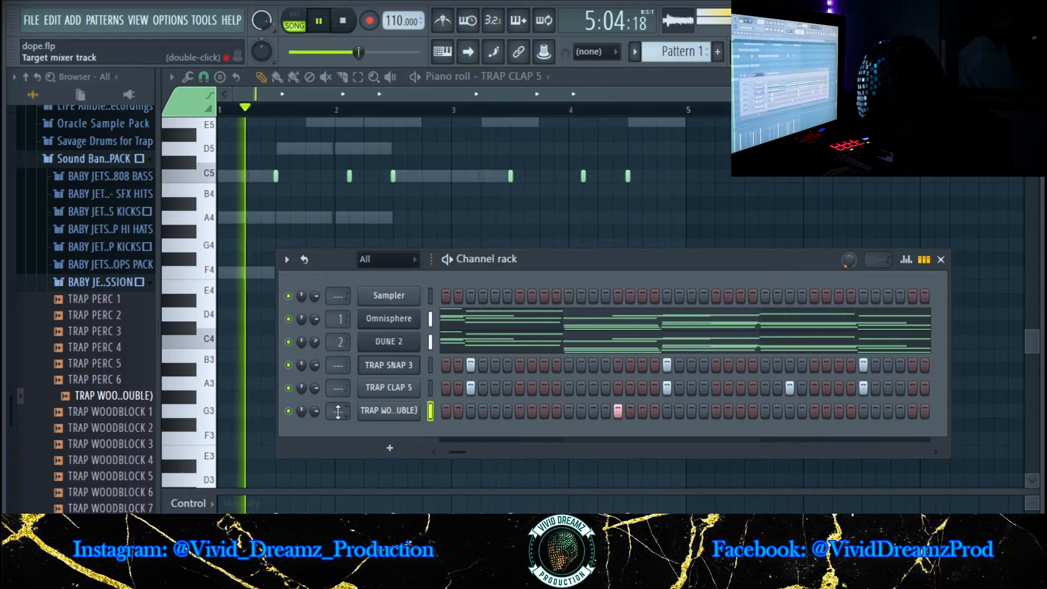
scroll(338, 411, up, 2)
key(space)
key(space)
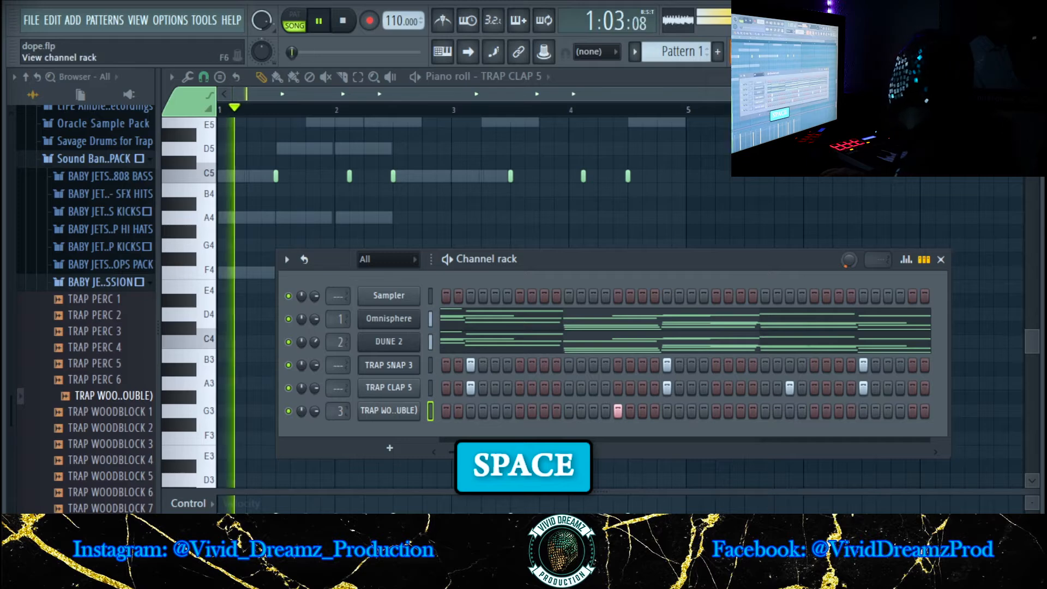
key(F9)
key(space)
key(space)
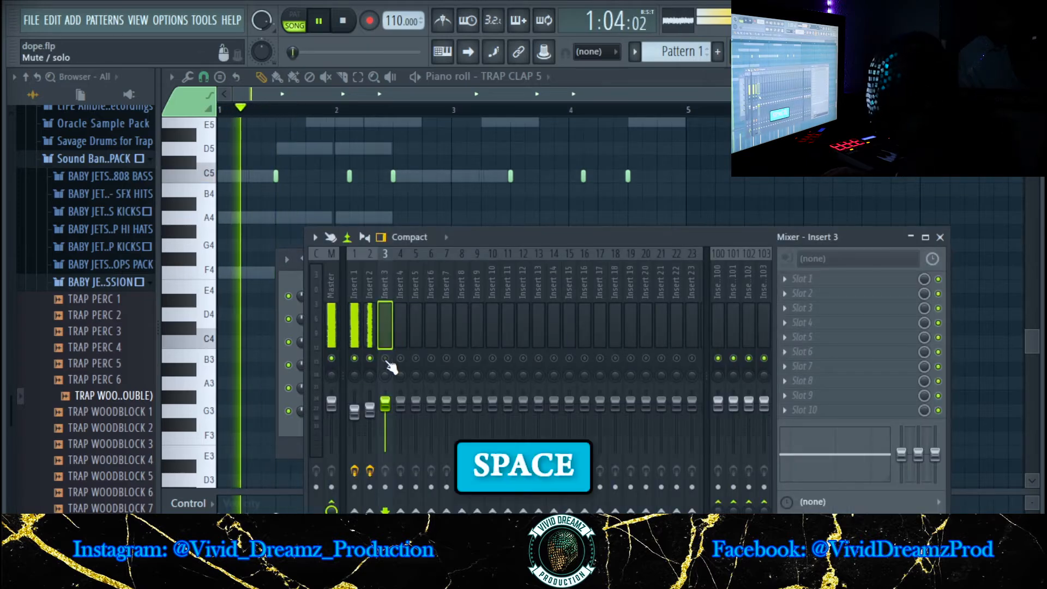
Load Fruity Delay 3 into slot 4 of Insert 3 and set its delay model to Ping pong.
click(783, 322)
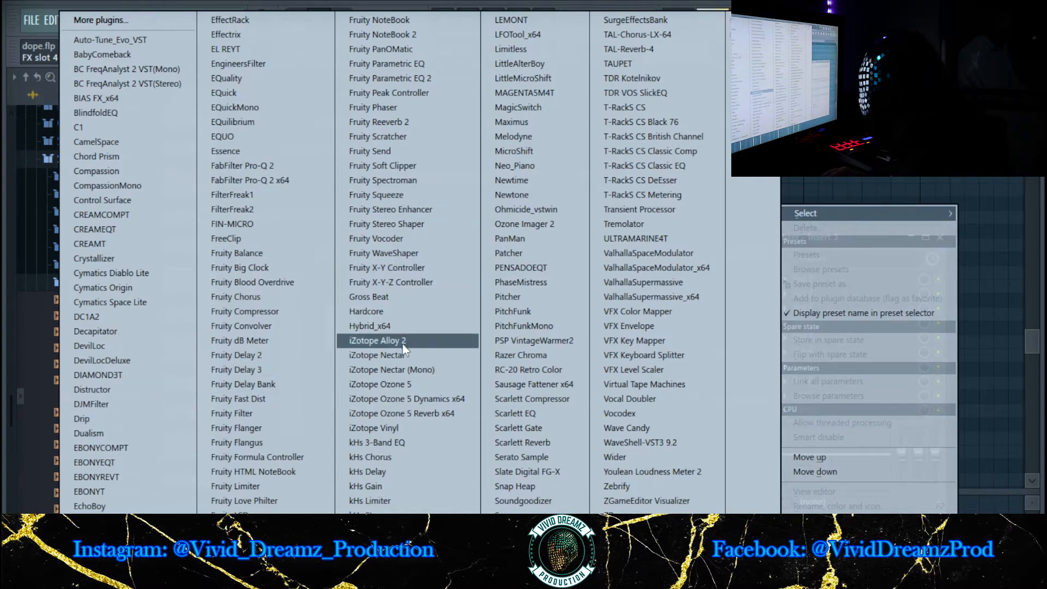
click(290, 372)
key(space)
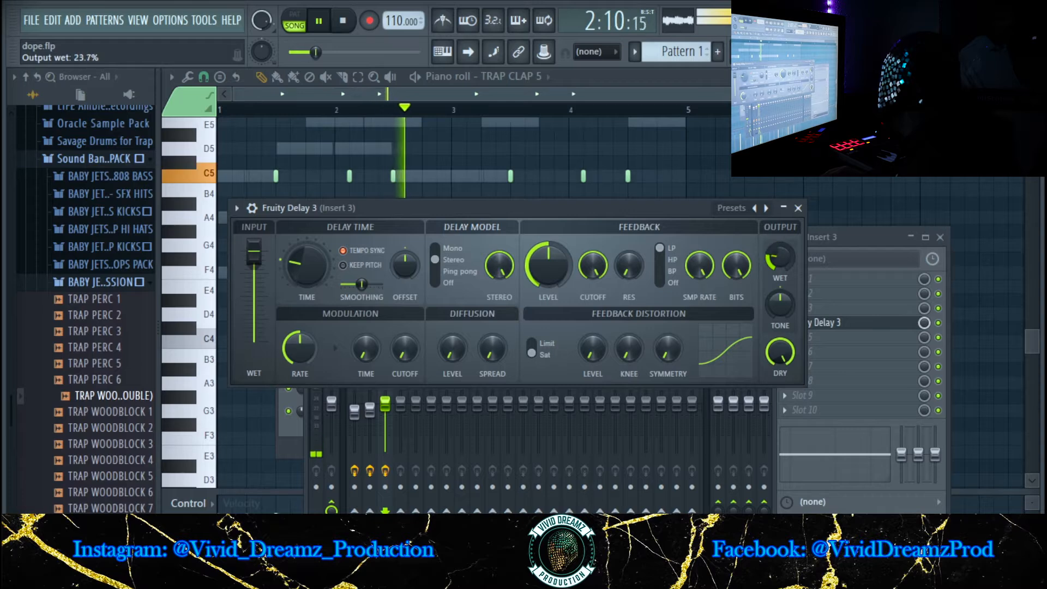
key(space)
key(space)
click(436, 272)
key(space)
Set the Fruity Delay 3 time to 3:0 and lower its wet output to 10.6%, checking the sound in playback.
drag(320, 273, 320, 281)
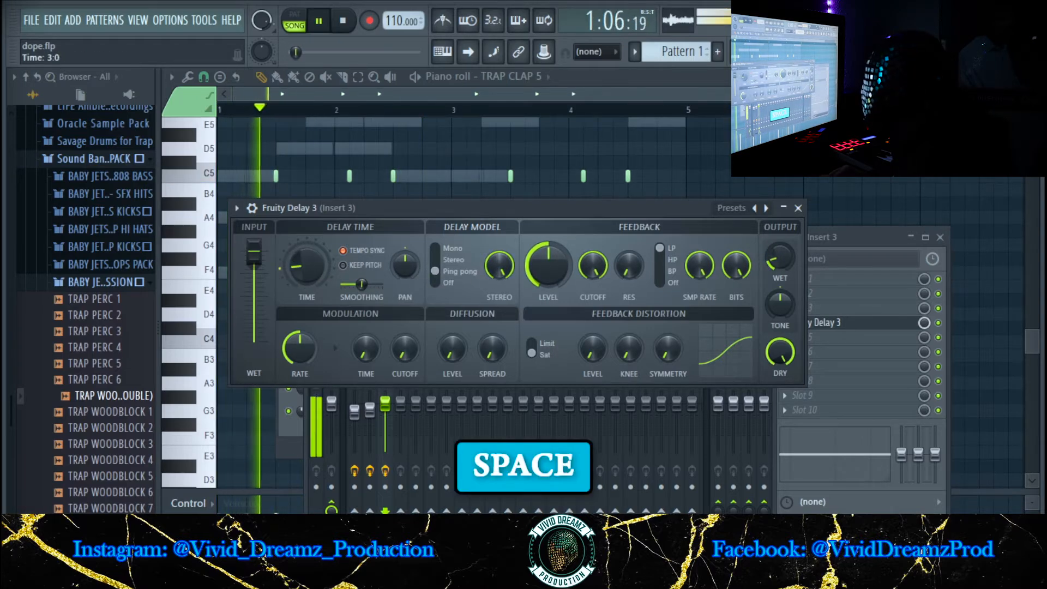
key(space)
key(space)
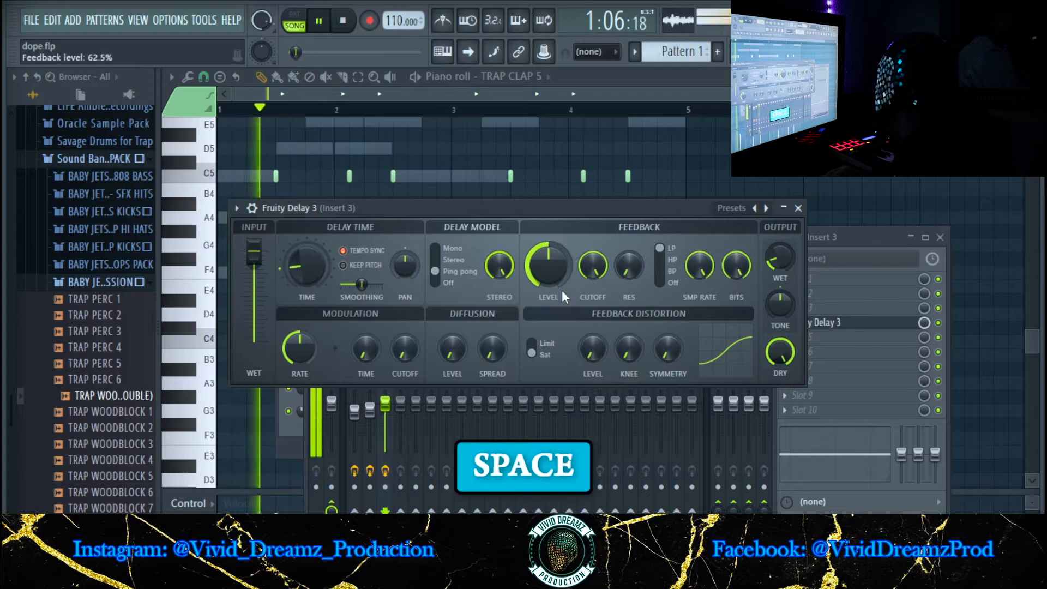
drag(780, 256, 780, 259)
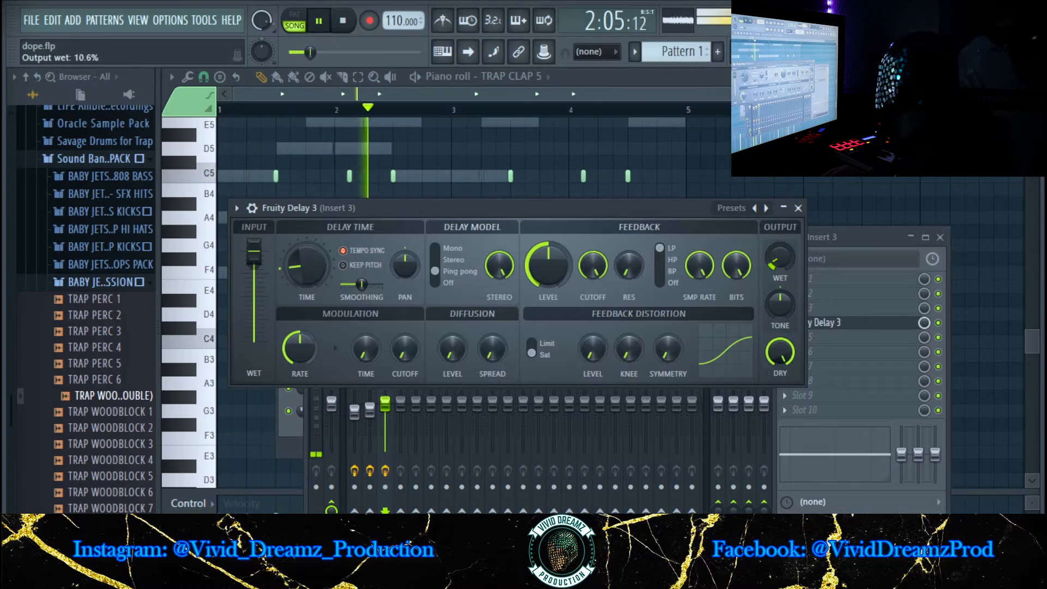
key(space)
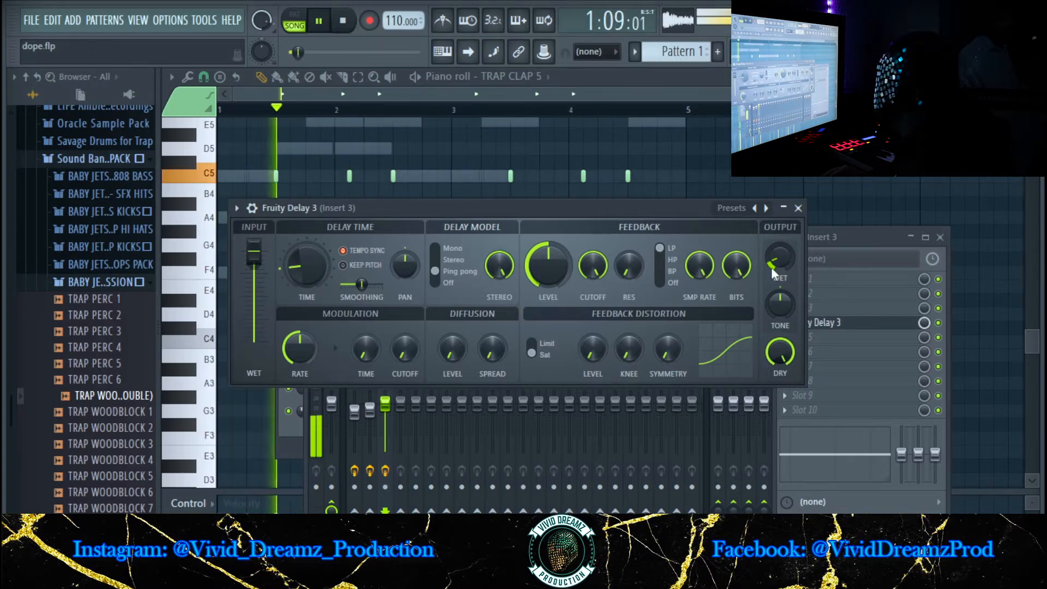
key(space)
key(space)
Lower the delay's feedback level, reduce its stereo spread to 29.4%, and play the beat back.
drag(551, 267, 512, 245)
key(space)
key(space)
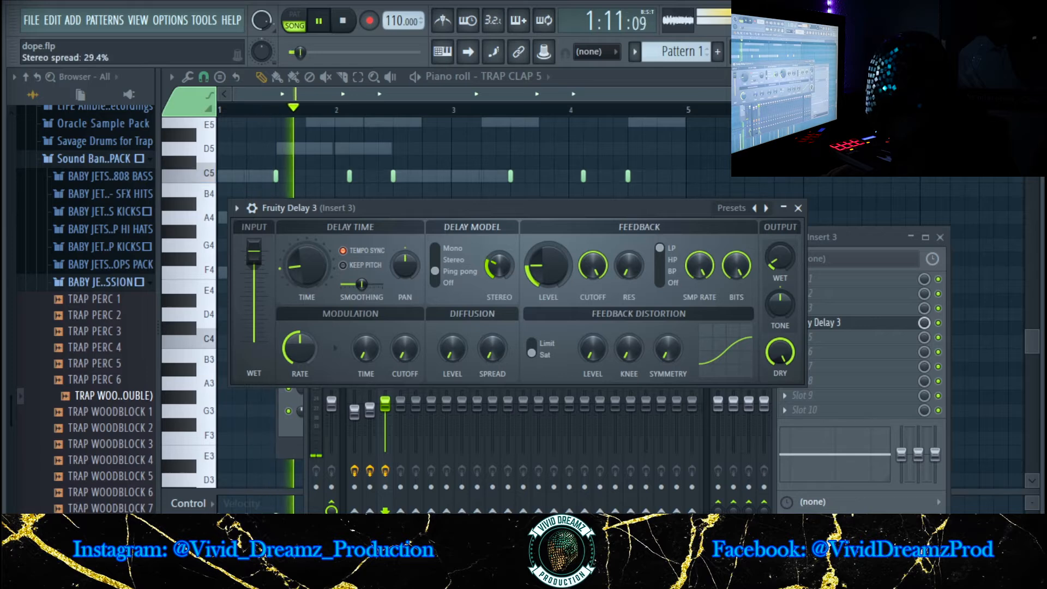
key(space)
key(space)
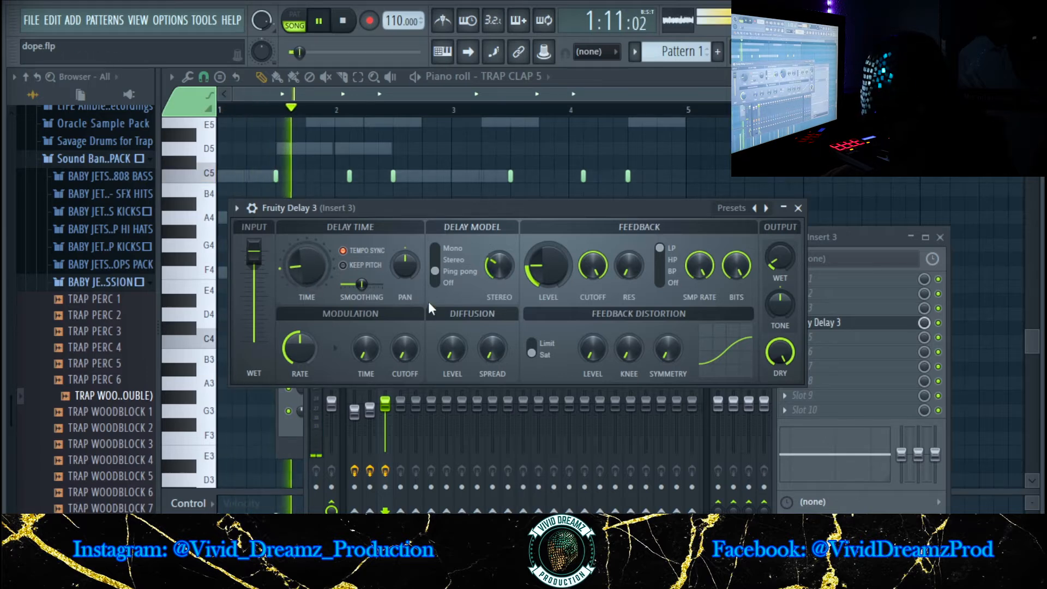
key(space)
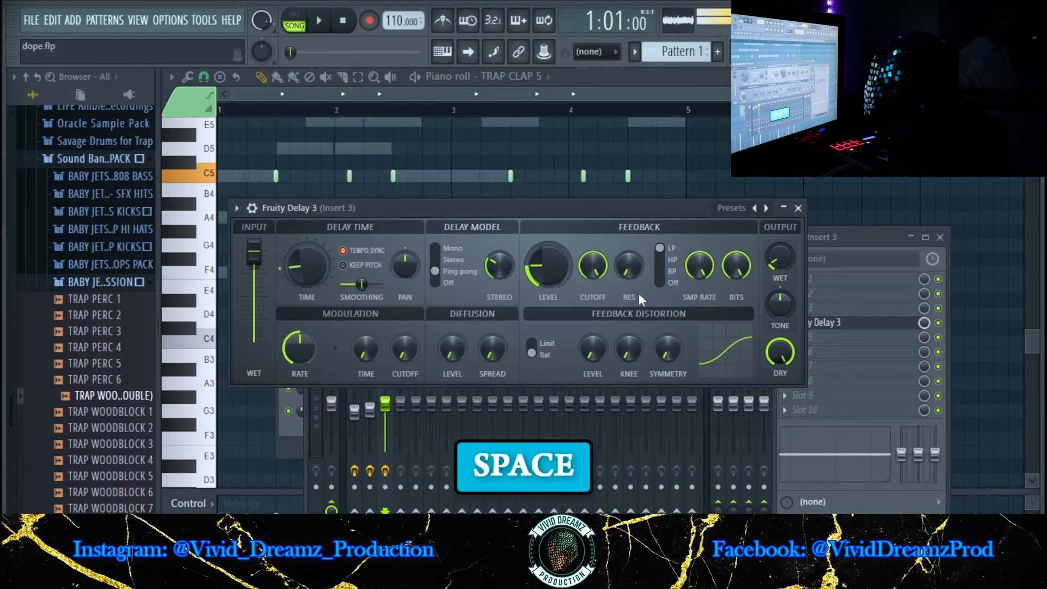
Set the Fruity Delay 3 slot's mix level on Insert 3 to 48% and replay the beat.
drag(924, 323, 924, 351)
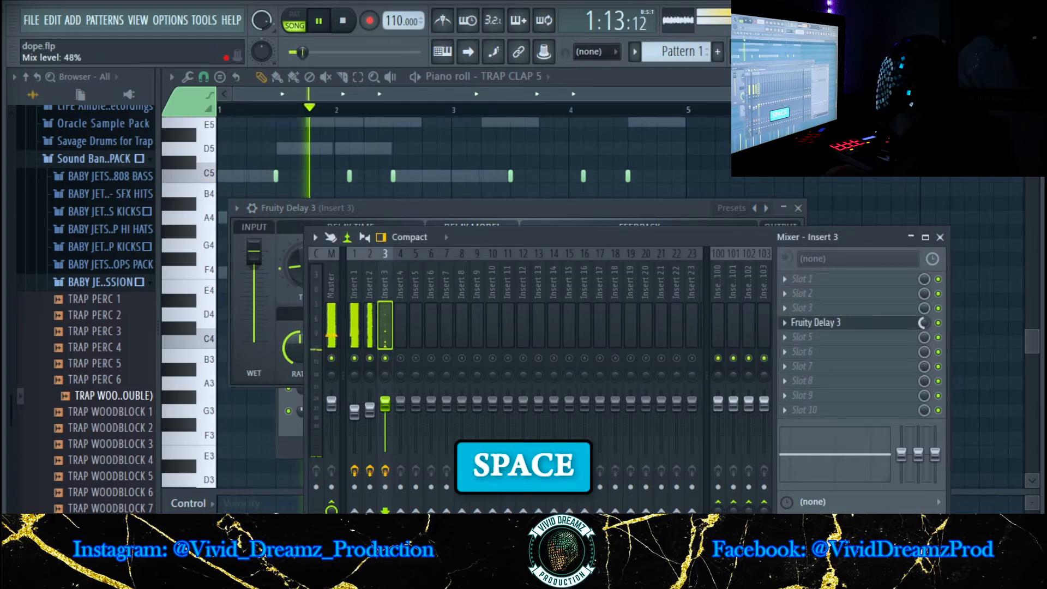
key(space)
key(space)
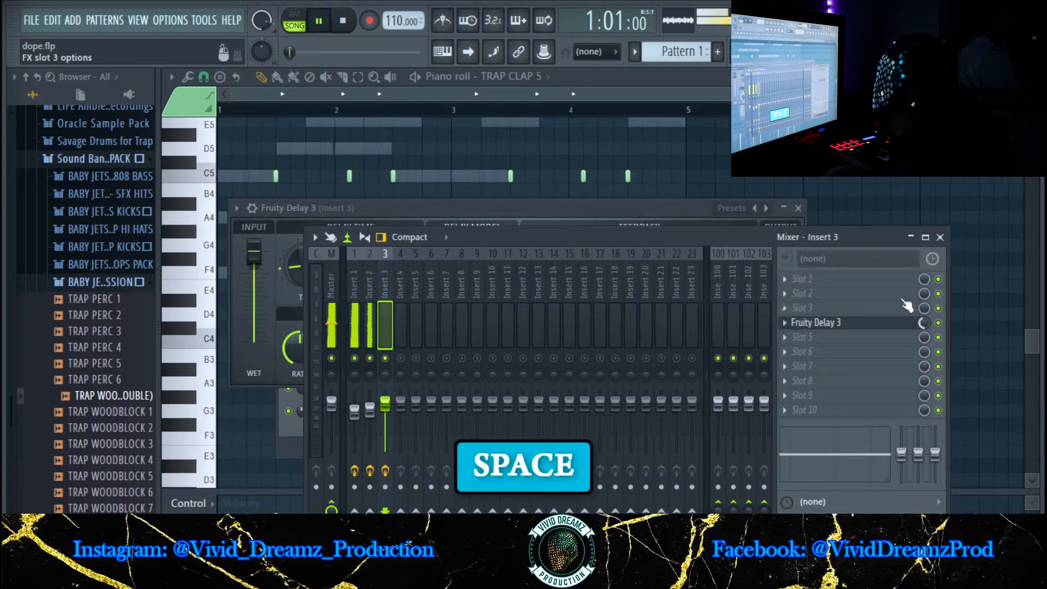
Replace Fruity Delay 3 in slot 4 of Insert 3 with Fruity Delay 2 and switch its feedback mode to ping pong.
right_click(786, 322)
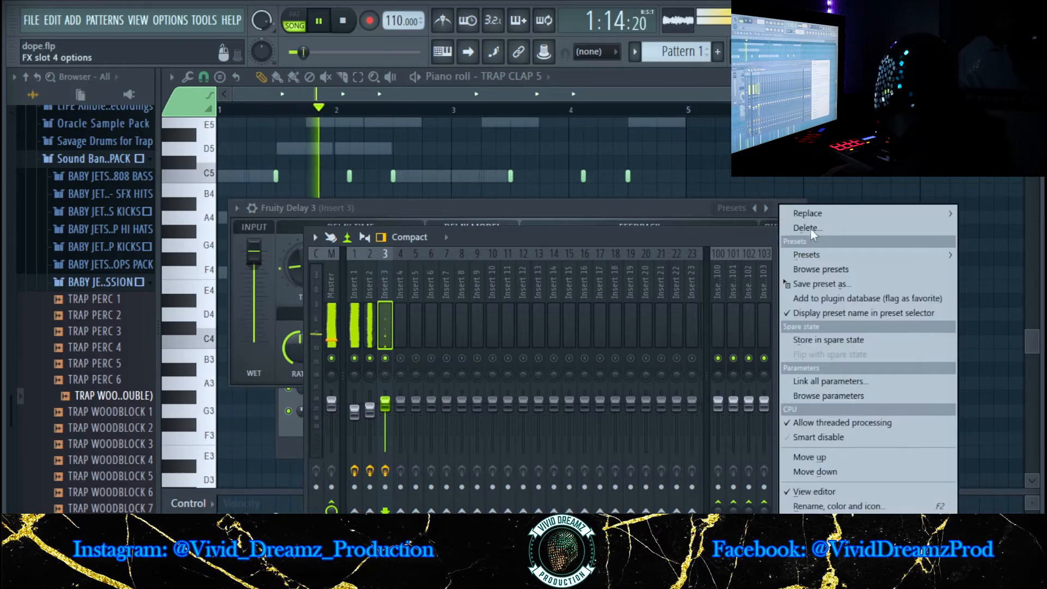
mouse_move(815, 218)
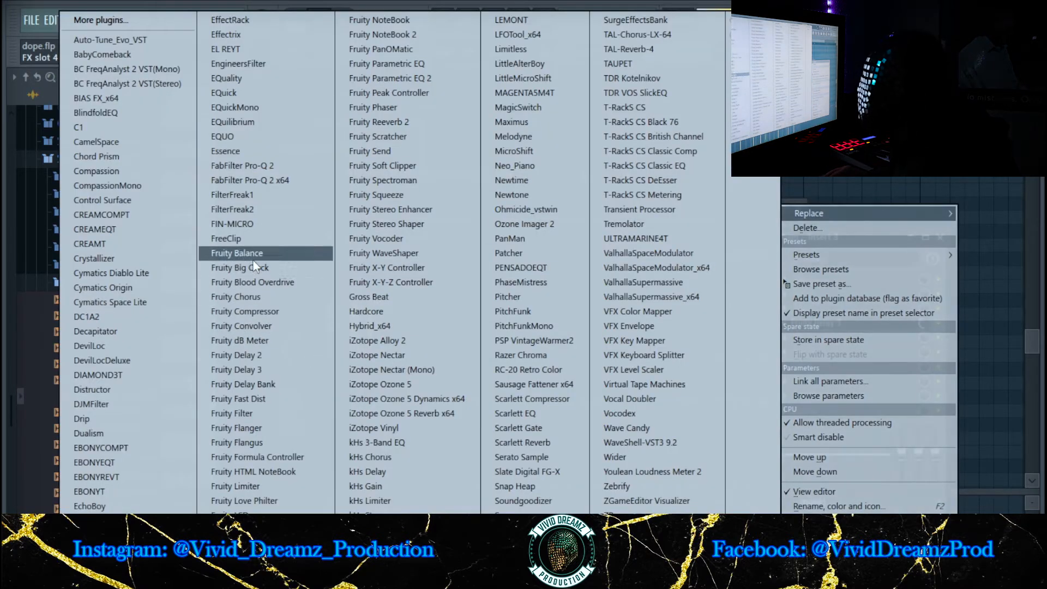
click(283, 360)
key(space)
key(space)
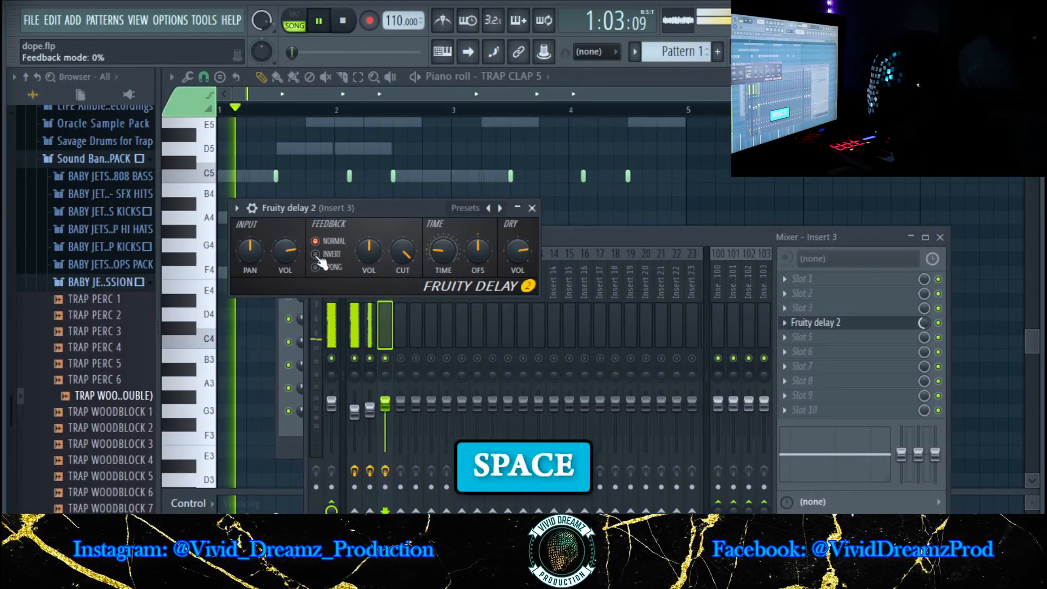
click(317, 268)
key(space)
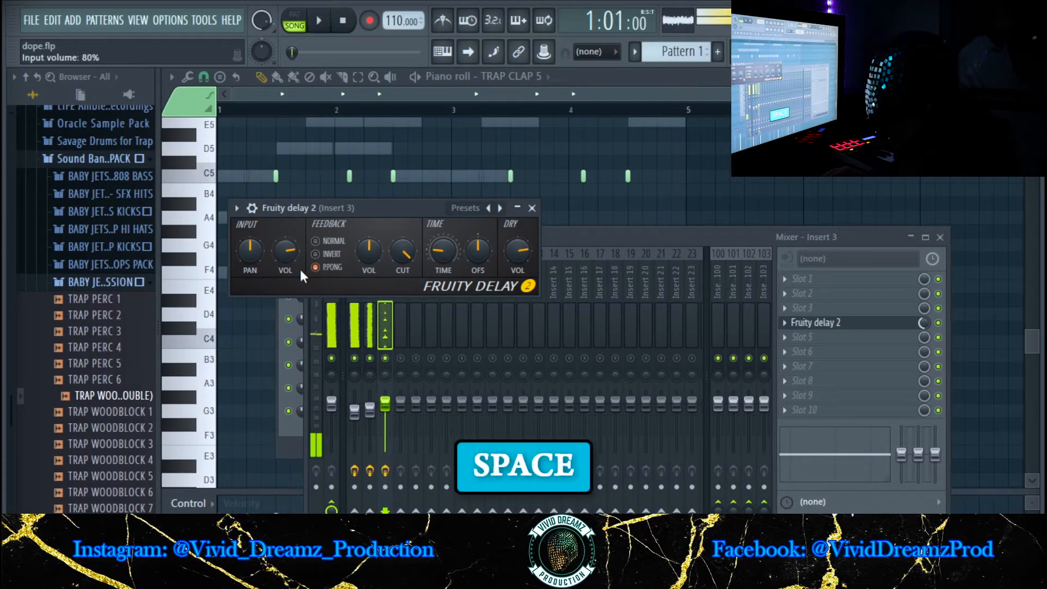
Lower the Fruity Delay 2 dry level to 14% and try a 2:00 delay time, adjusting it during playback.
drag(515, 256, 516, 262)
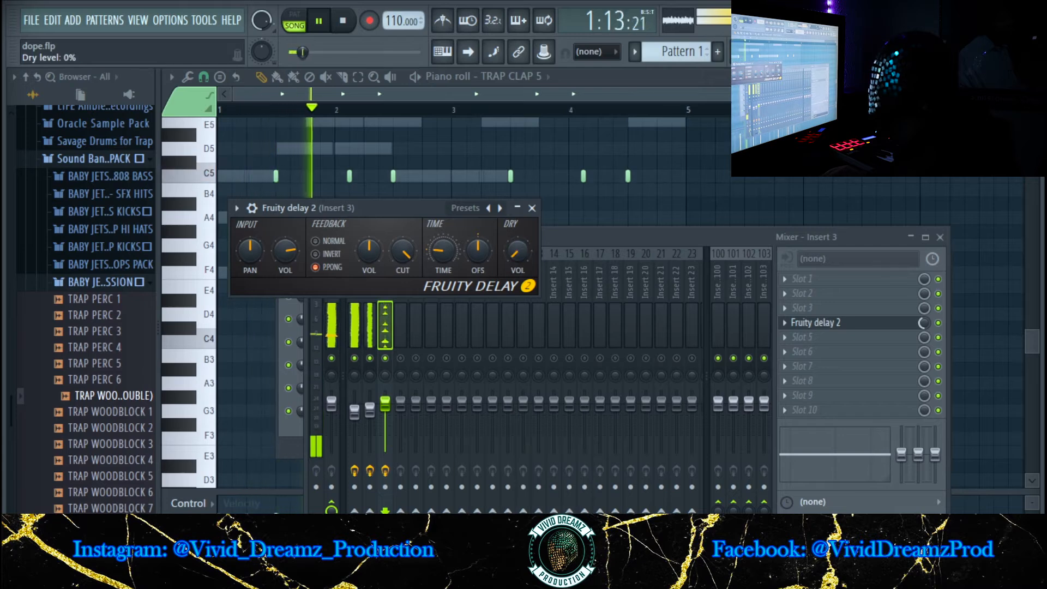
key(space)
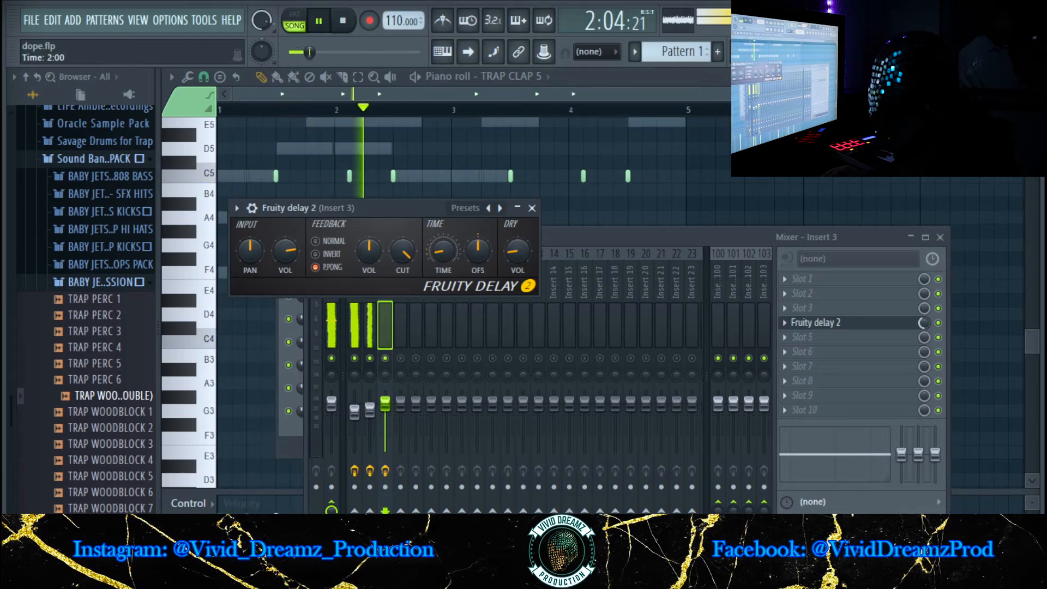
key(space)
drag(440, 256, 439, 254)
key(space)
key(space)
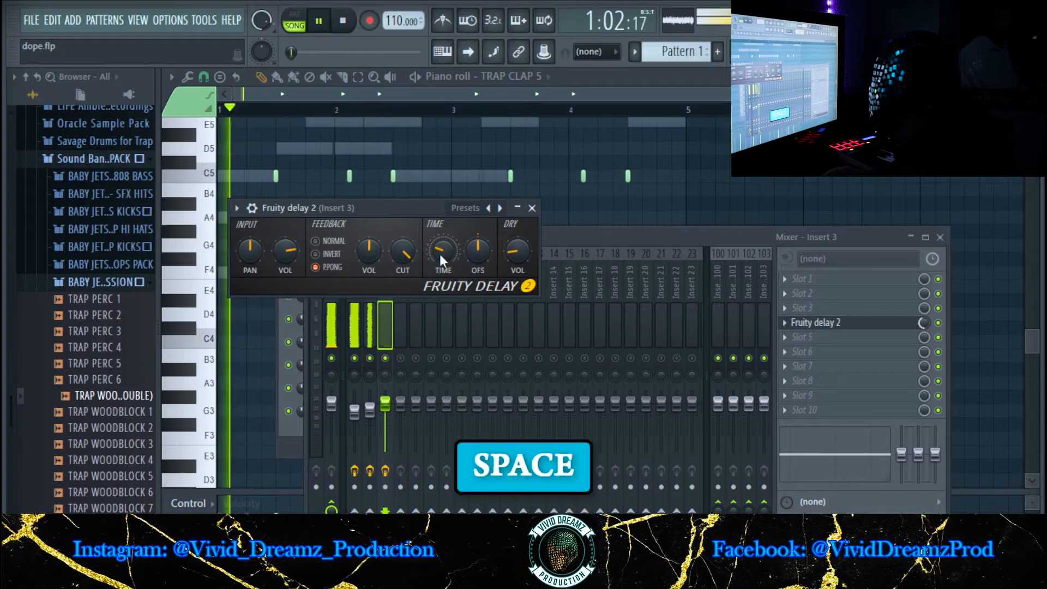
Raise the Fruity Delay 2 time in stages to 7:00, replaying the beat after each change.
drag(440, 254, 440, 246)
key(space)
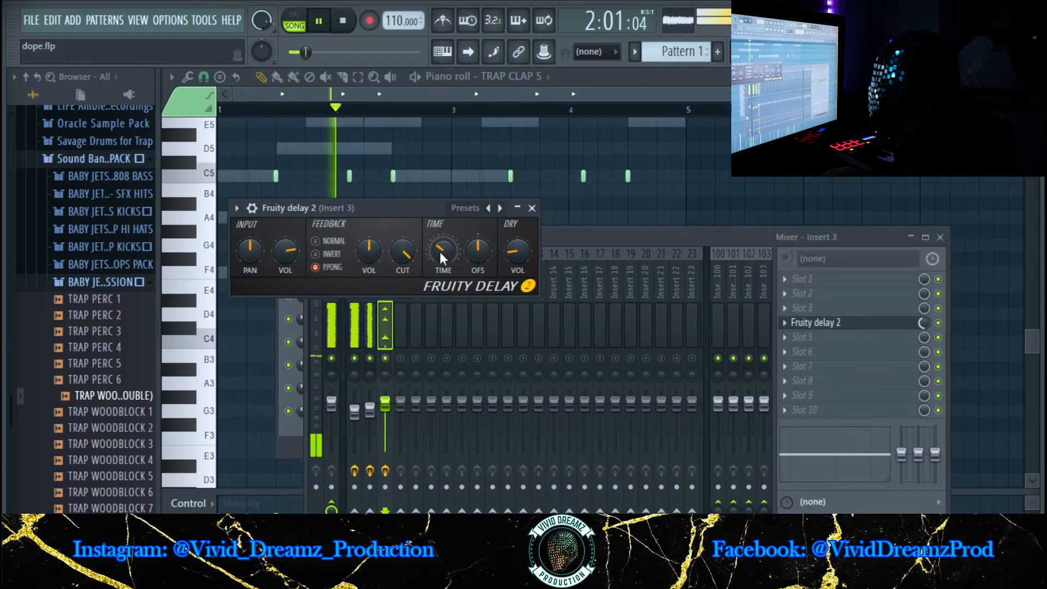
key(space)
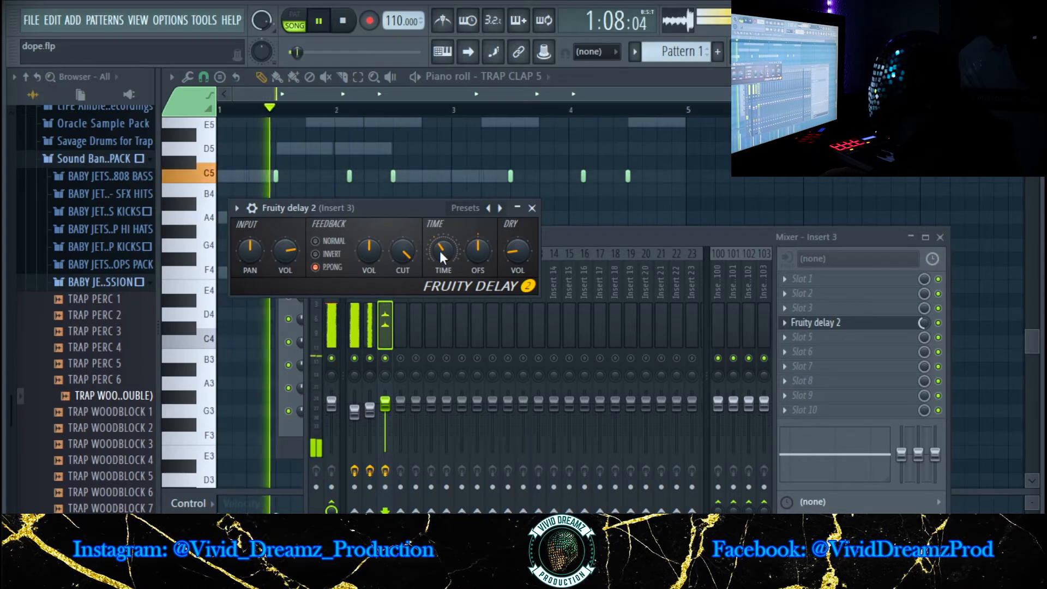
drag(439, 251, 440, 246)
key(space)
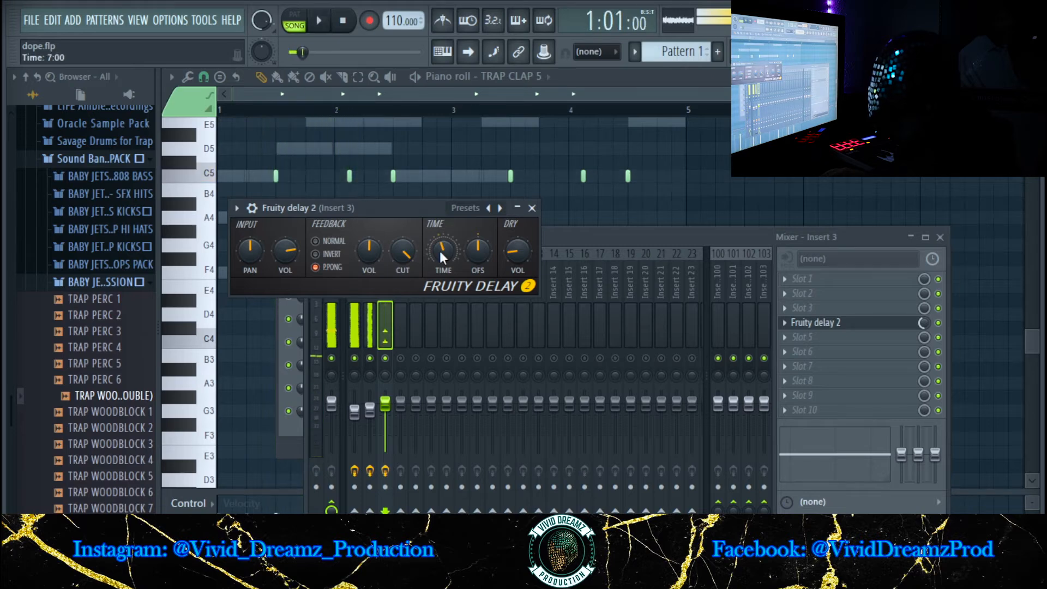
key(space)
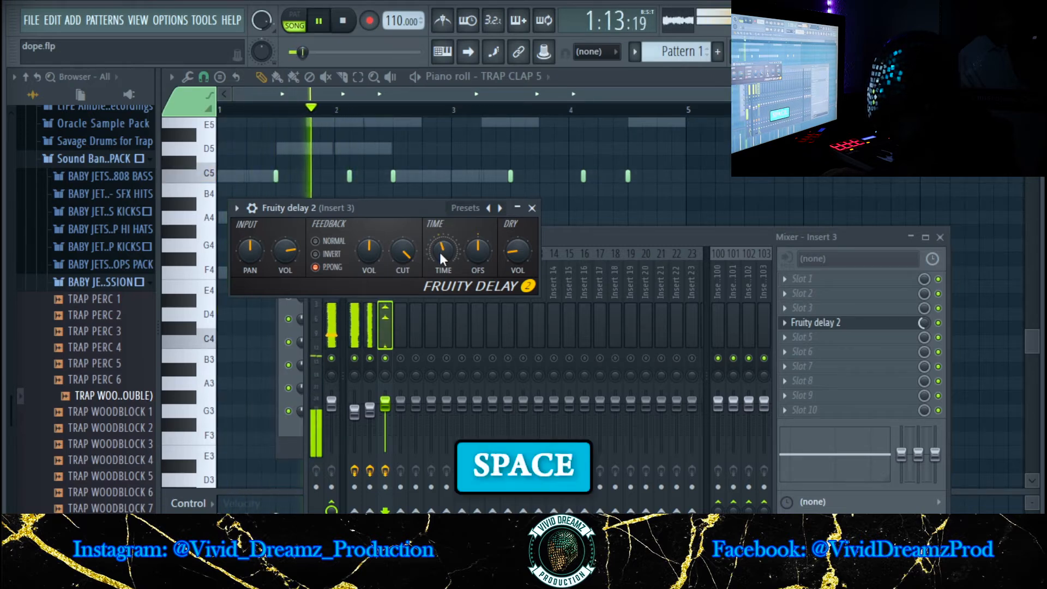
drag(439, 253, 440, 258)
key(space)
key(space)
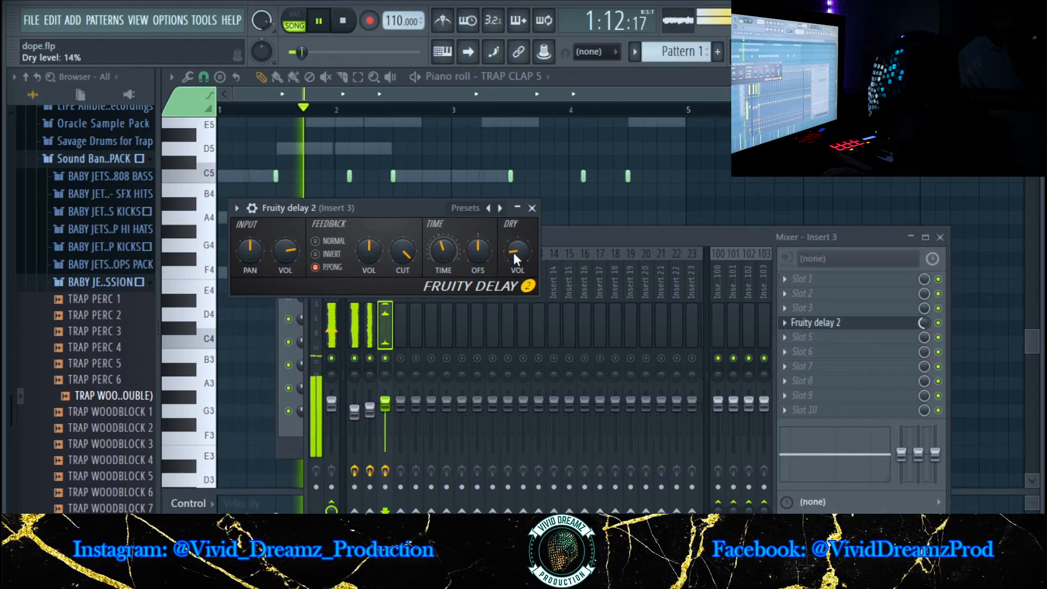
Fine-tune the Fruity Delay 2 dry level and lower its feedback cutoff frequency while listening to the beat.
drag(512, 253, 513, 255)
key(space)
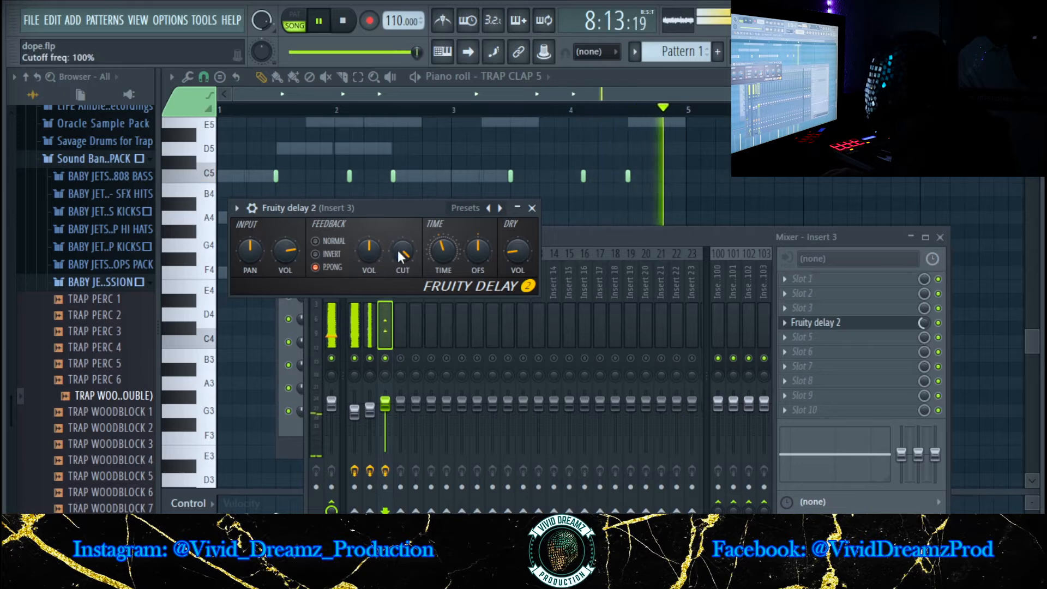
drag(402, 252, 399, 253)
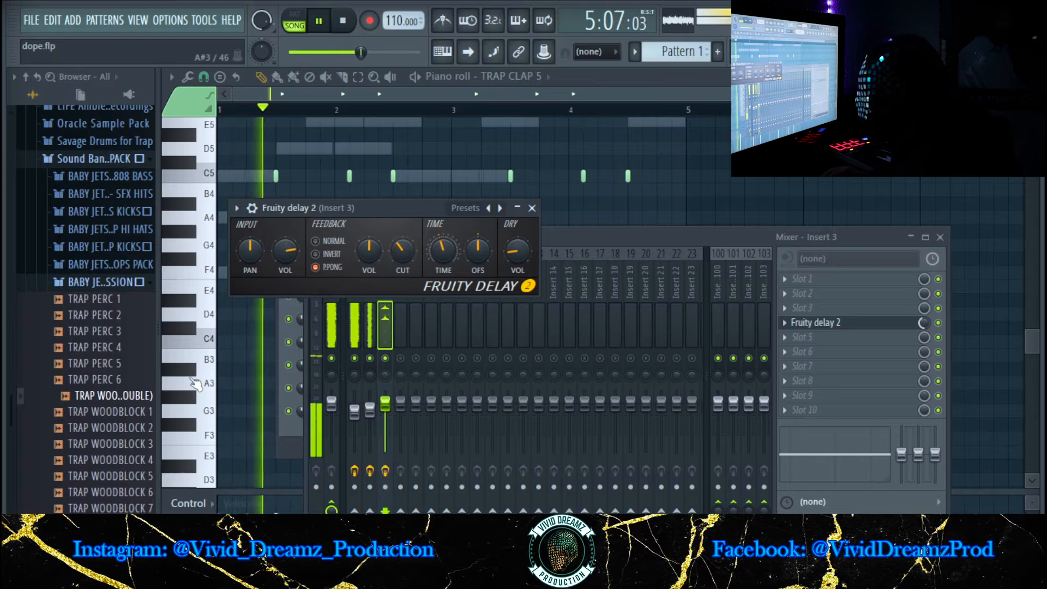
Mute Insert 3 during playback and delete the TRAP WOODBLOCK 1 (DOUBLE) channel from the channel rack.
key(space)
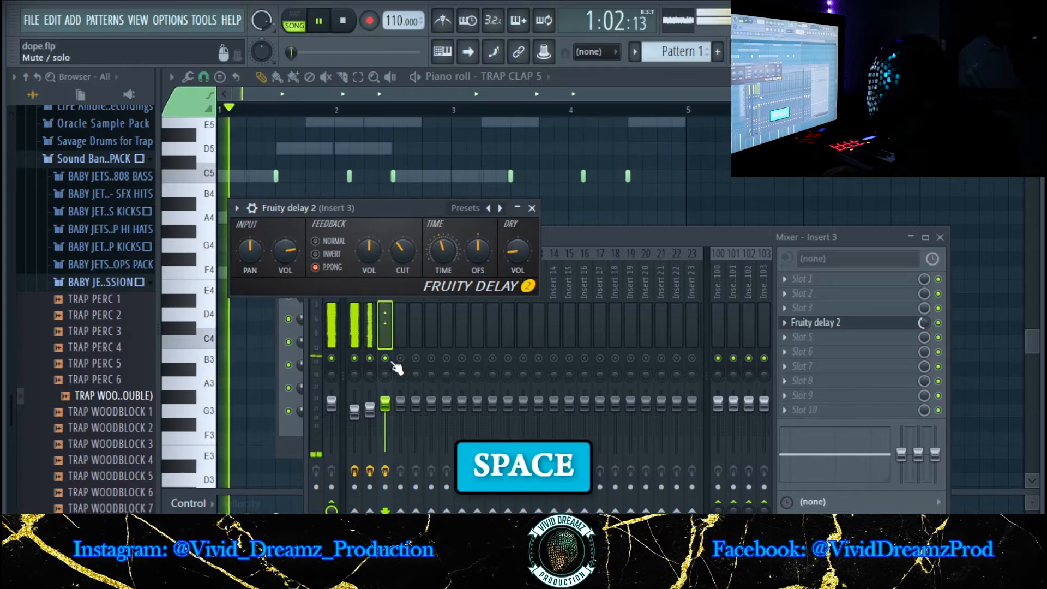
click(400, 369)
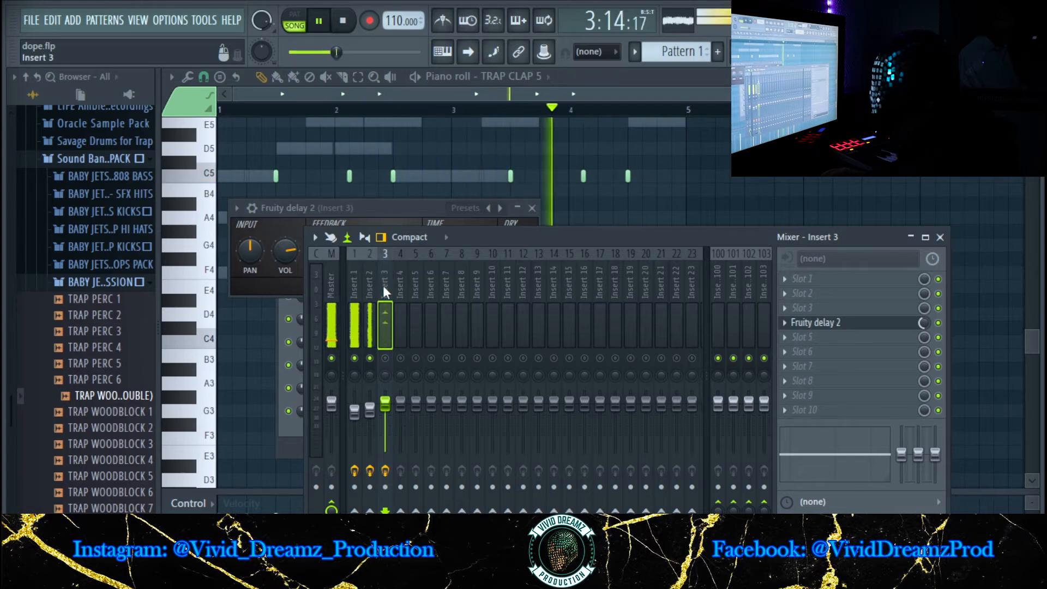
key(F6)
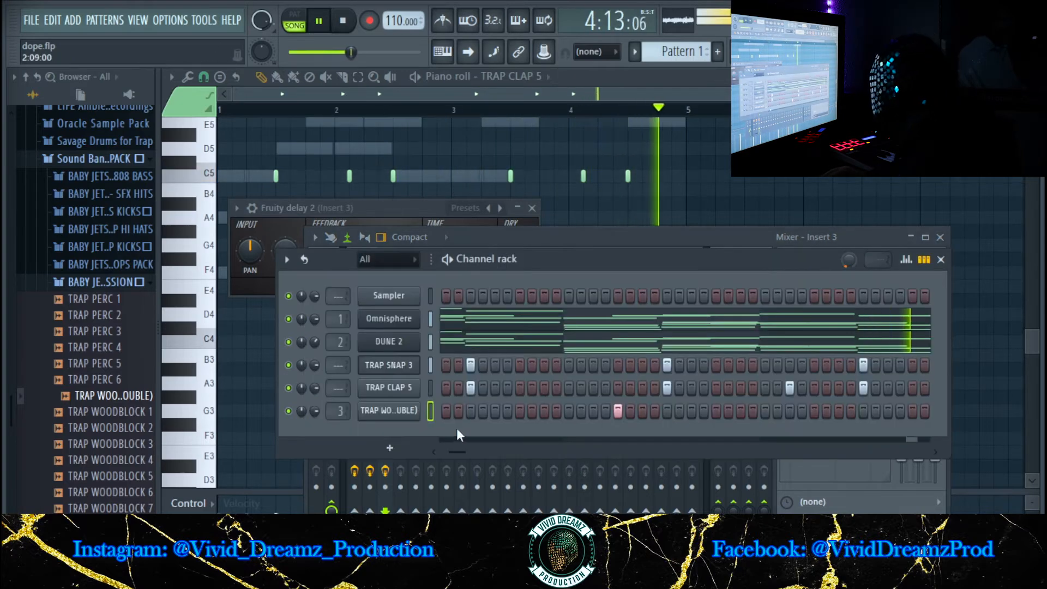
right_click(391, 413)
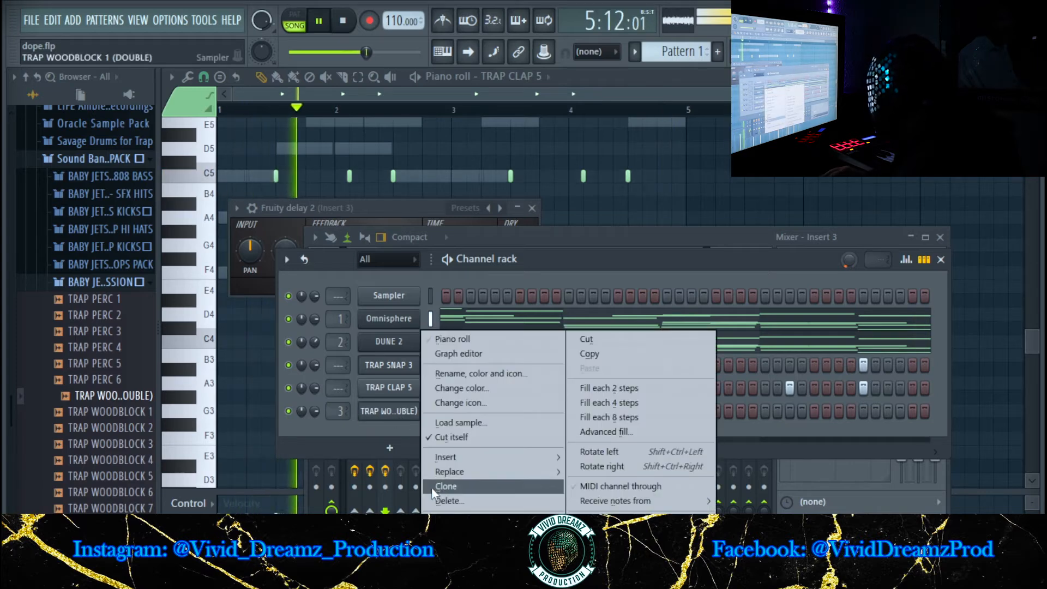
click(441, 501)
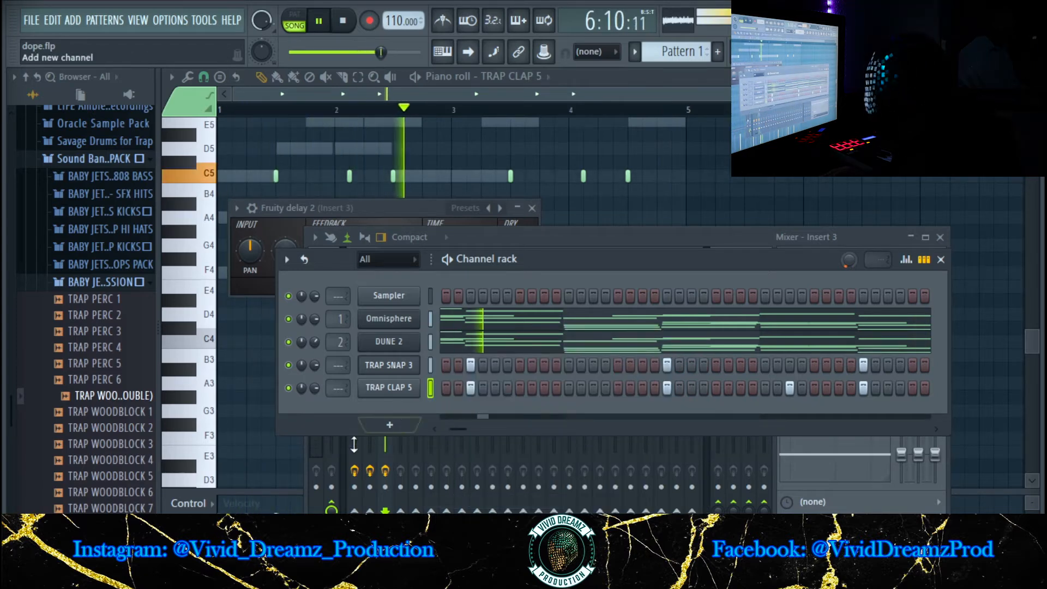
Audition percussion samples and add TRAP WOODBLOCK HIT 2 and TRAP WOODBLOCK HIT 1 channels with their step hits.
click(96, 349)
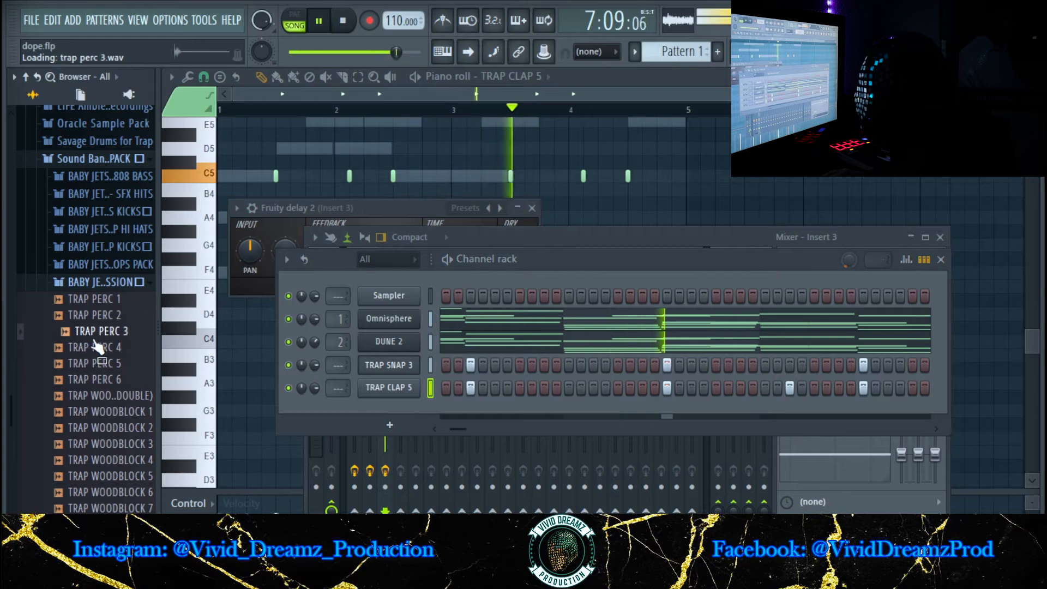
click(101, 460)
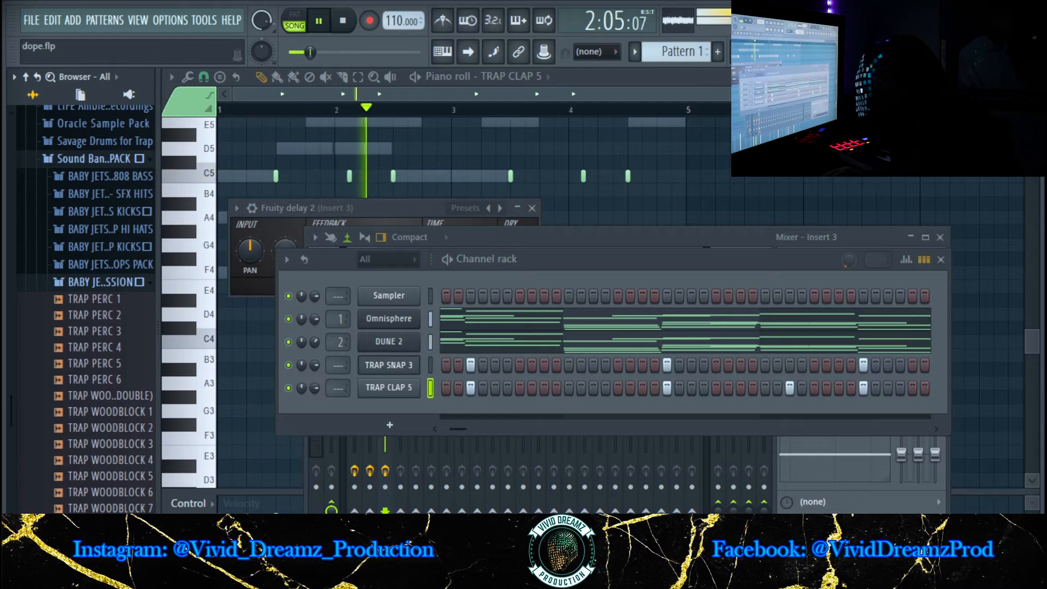
right_click(92, 357)
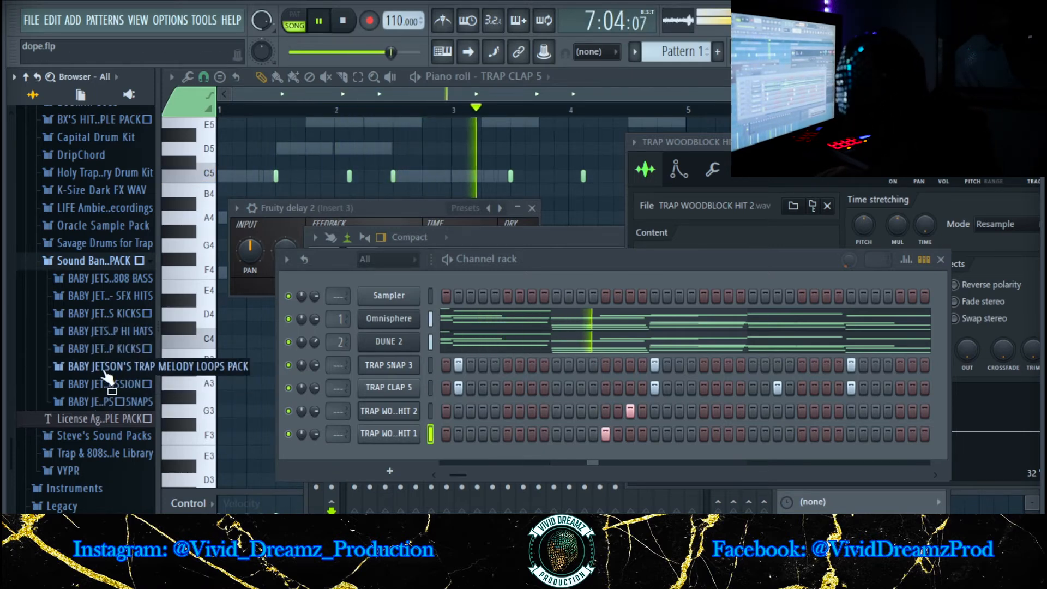
Browse the sound pack's kick and hi hat folders and load BABY JETSON'S TRAP HI HAT 3 into a new channel.
click(101, 352)
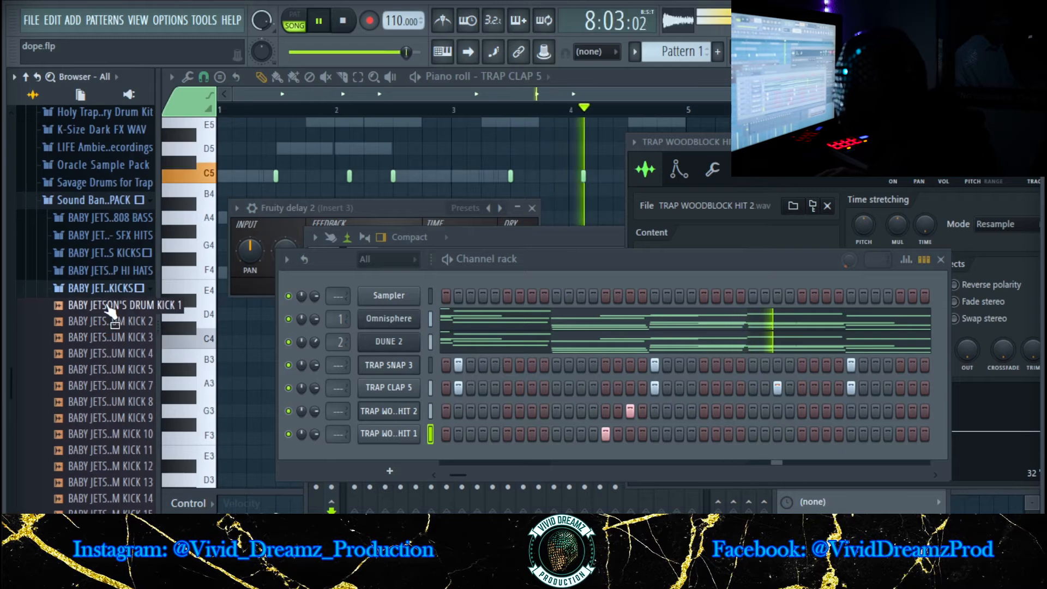
click(110, 289)
click(115, 271)
click(114, 320)
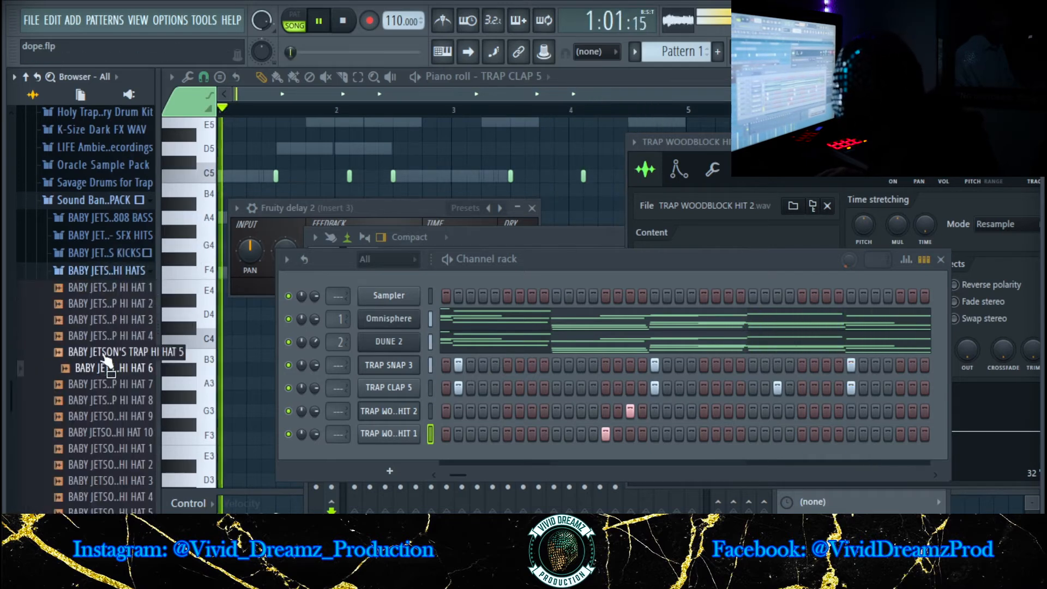
right_click(114, 321)
click(175, 334)
Audition more hi hats, load BABY JETSON'S TRAP HI HAT 6 into a new channel, and close both hi hat sampler windows.
click(97, 399)
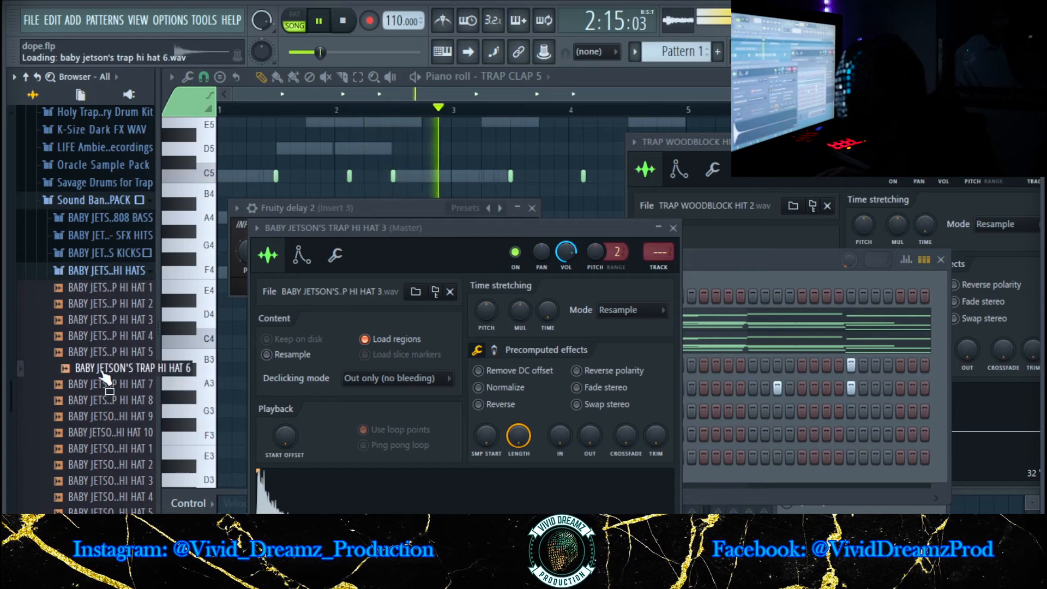
right_click(101, 372)
click(156, 382)
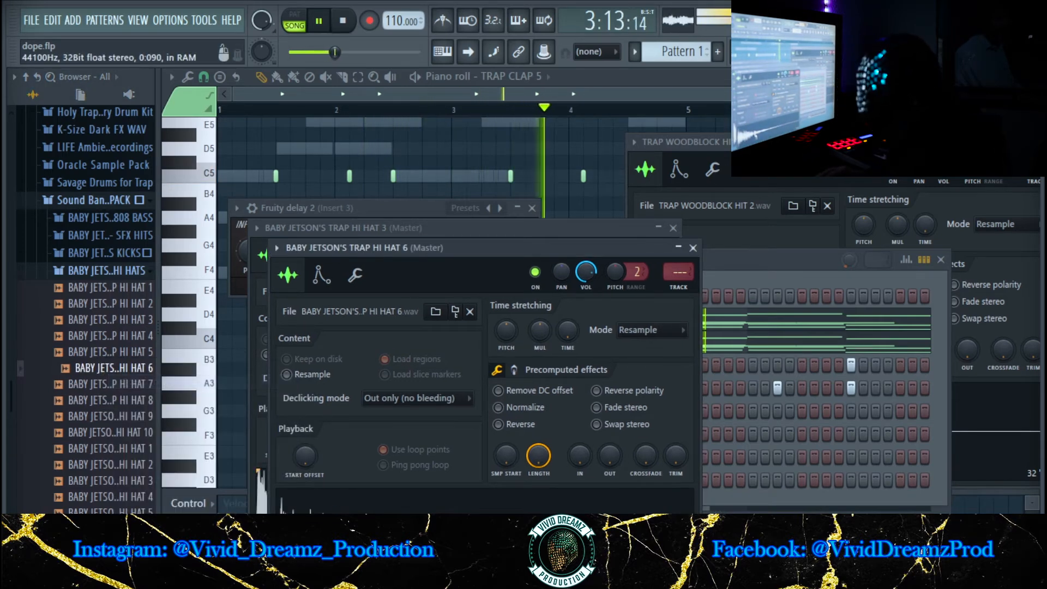
click(463, 229)
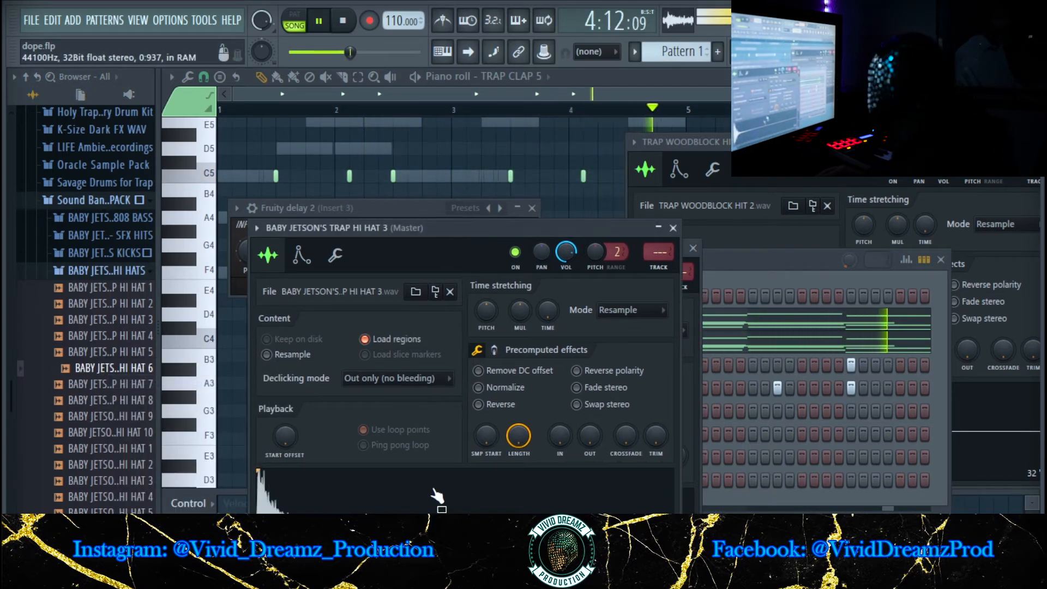
click(673, 228)
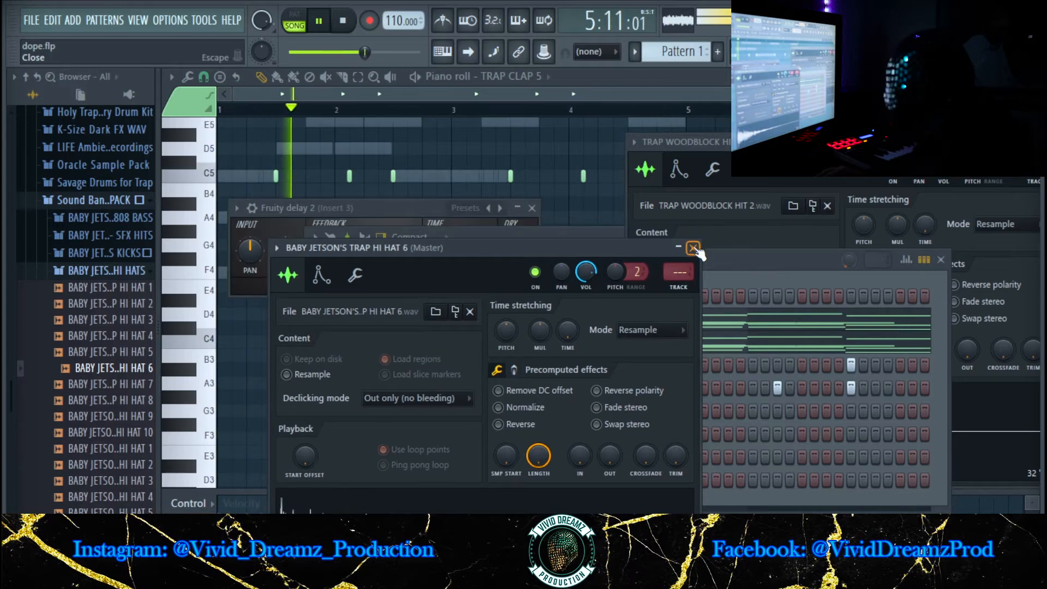
click(693, 248)
Fill the TRAP HI HAT 3 channel on every second step and lower its volume to 55%.
right_click(403, 462)
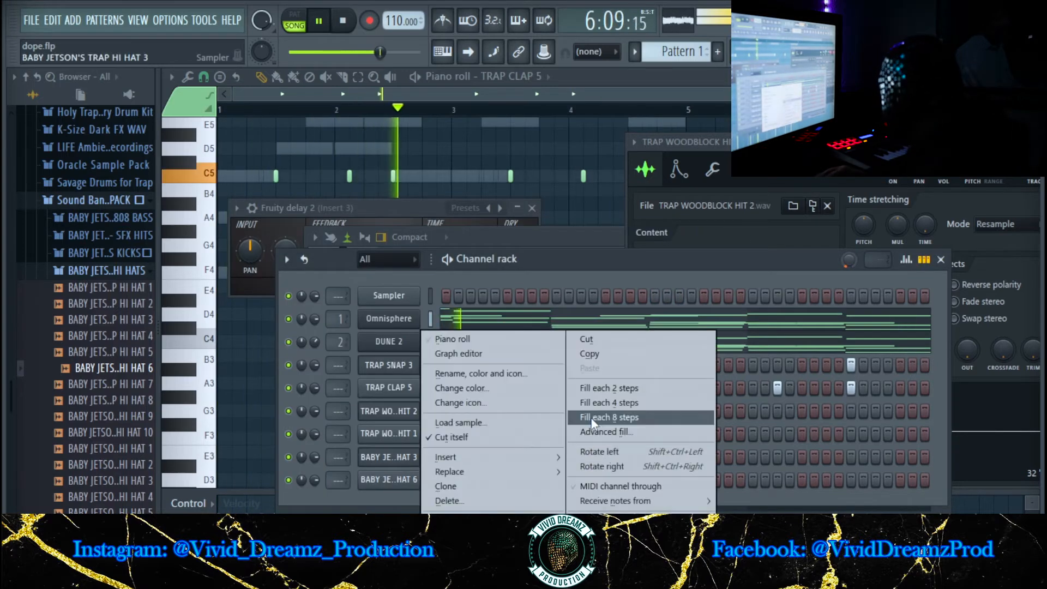
click(598, 385)
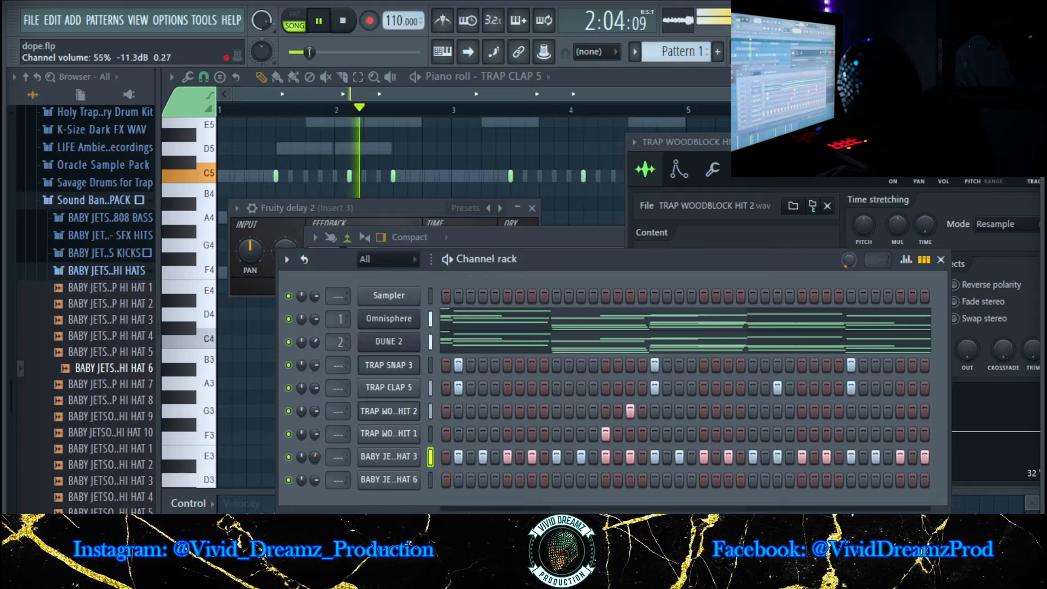
Extend the TRAP HI HAT 3 notes with the piano roll articulator up to a temporary note at bar 5, and remove that note.
right_click(403, 462)
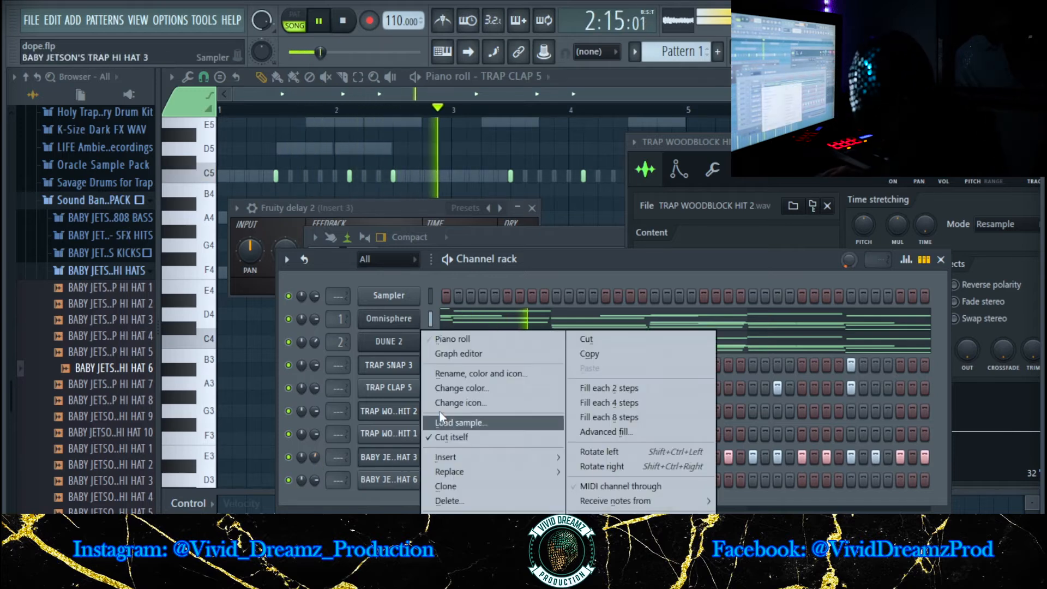
click(457, 333)
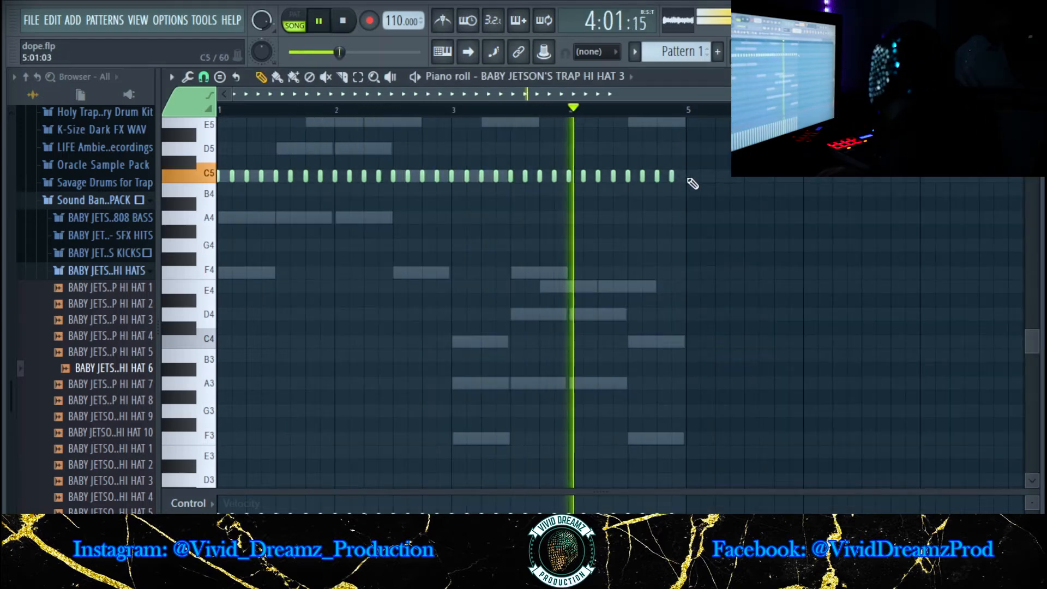
click(689, 176)
drag(680, 159, 219, 194)
key(alt+l)
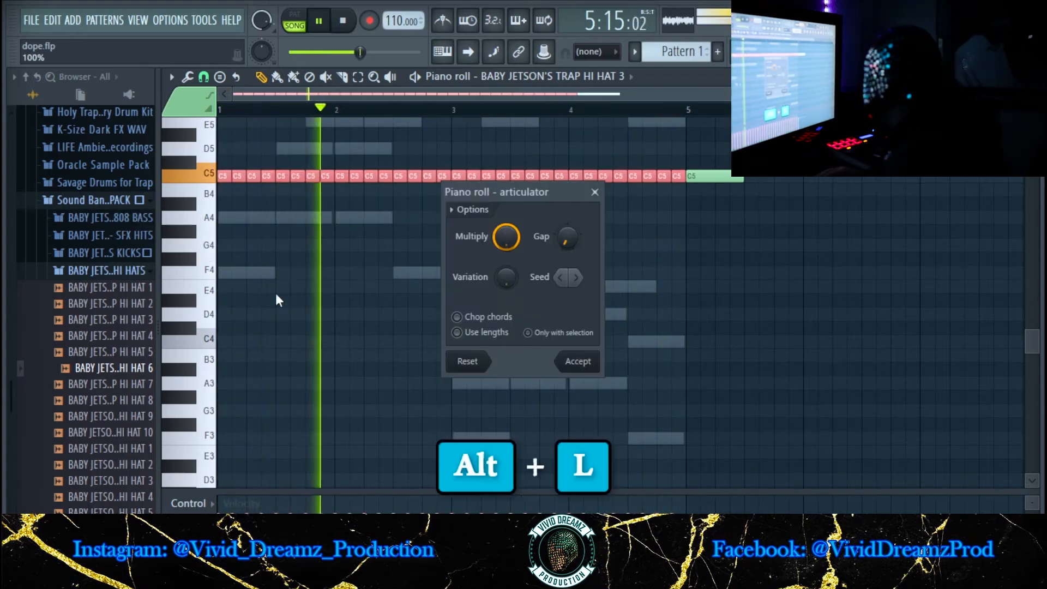
click(577, 351)
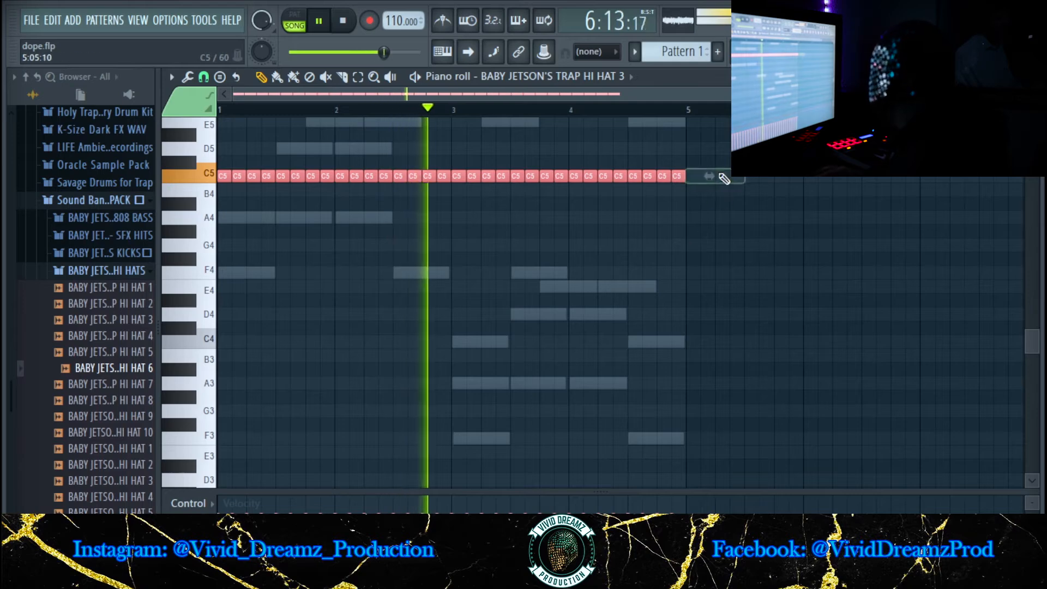
key(space)
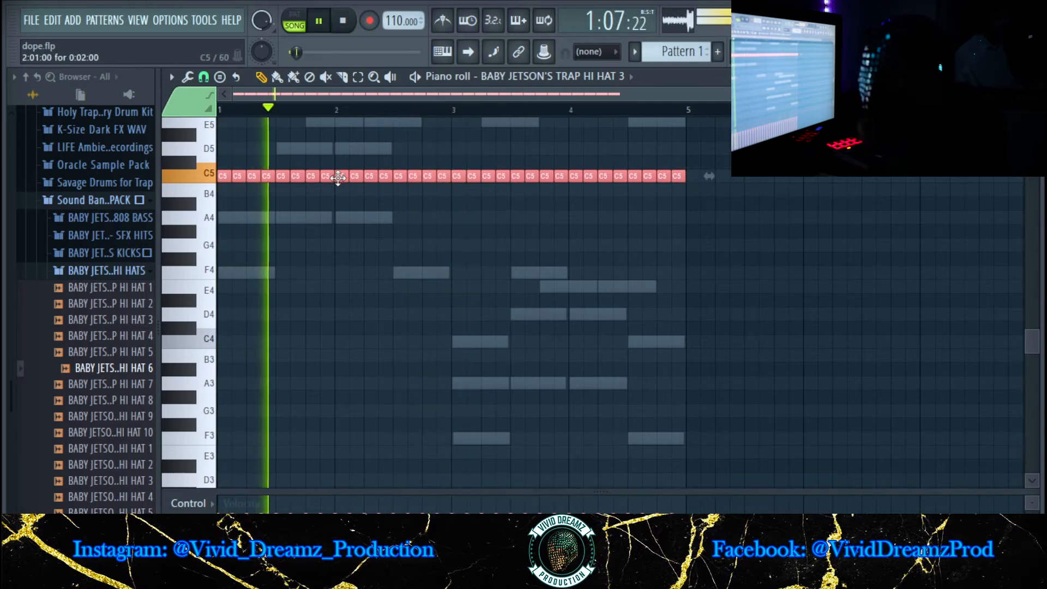
Try chopping the fourth hi hat note of bar 1 with a 1/4 beat snap, play it back, and undo the chop.
key(space)
key(ctrl+space)
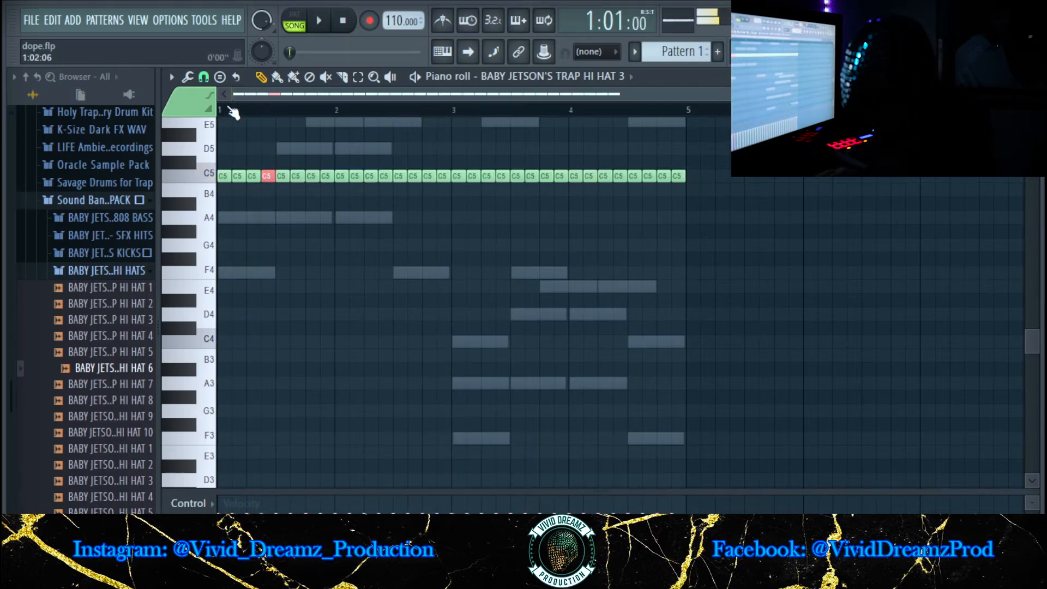
click(205, 77)
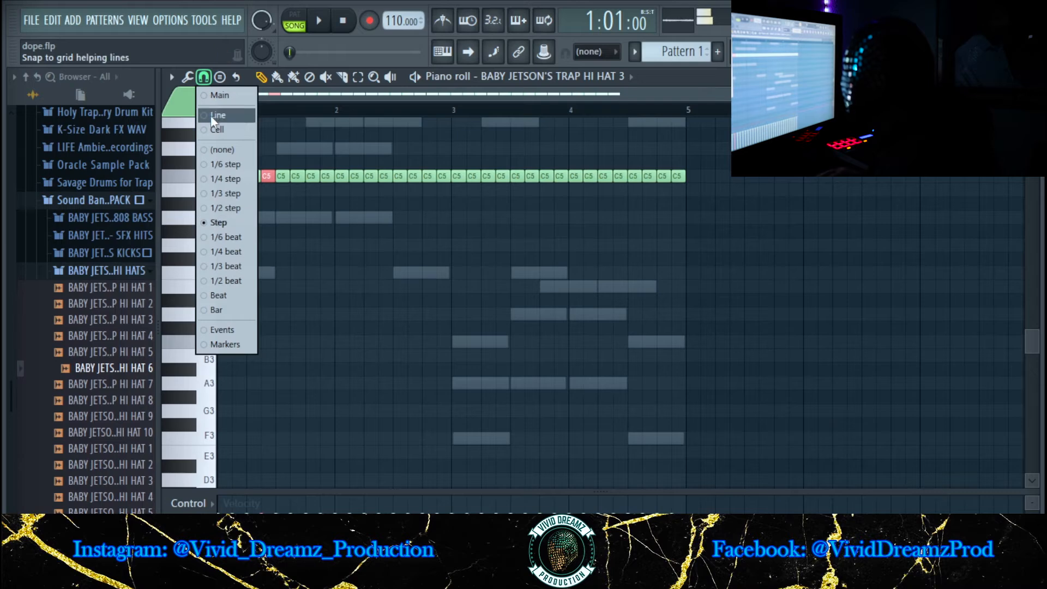
click(218, 255)
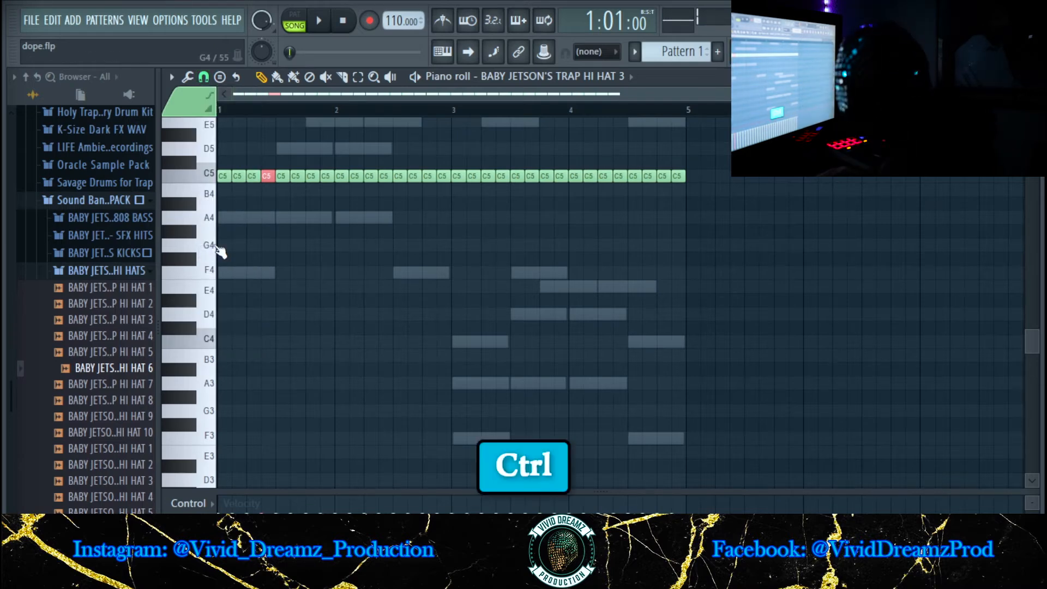
key(ctrl+u)
key(space)
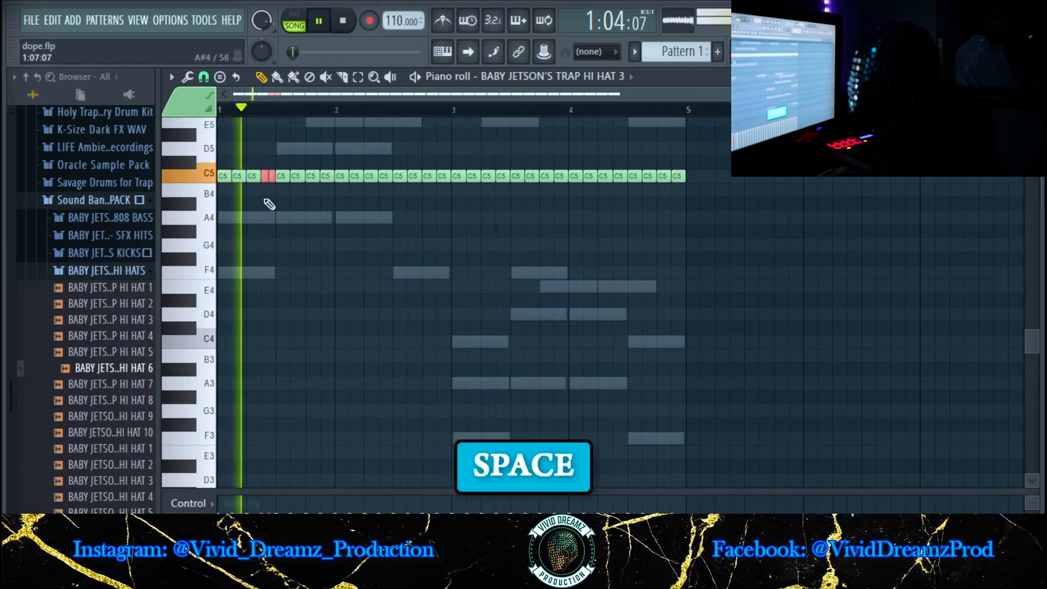
key(space)
key(space)
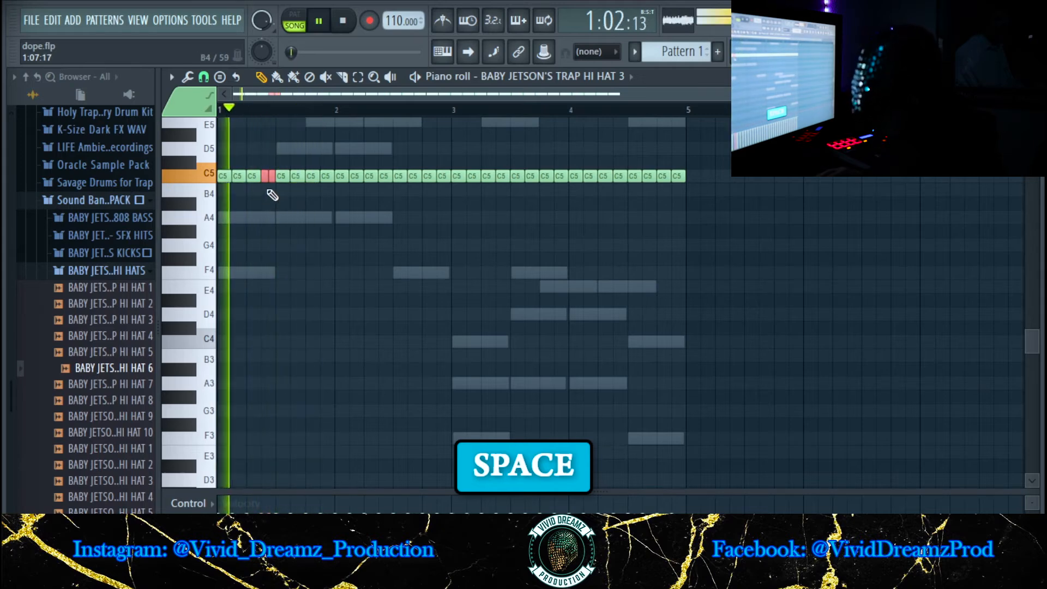
key(space)
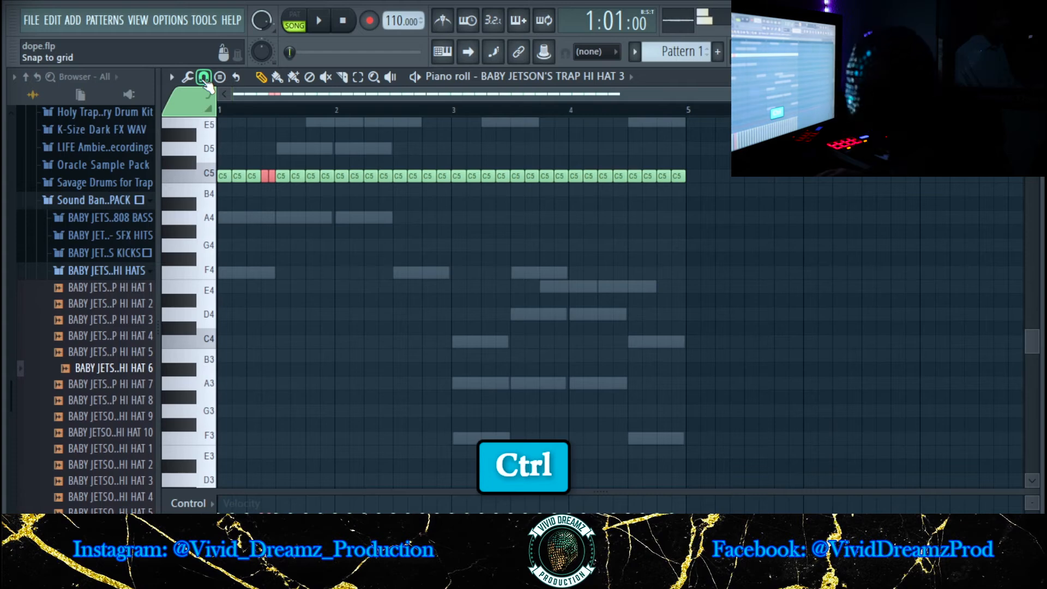
key(ctrl+z)
Chop the fourth hi hat note of bar 1 into 1/2 step notes and play the roll back.
click(212, 77)
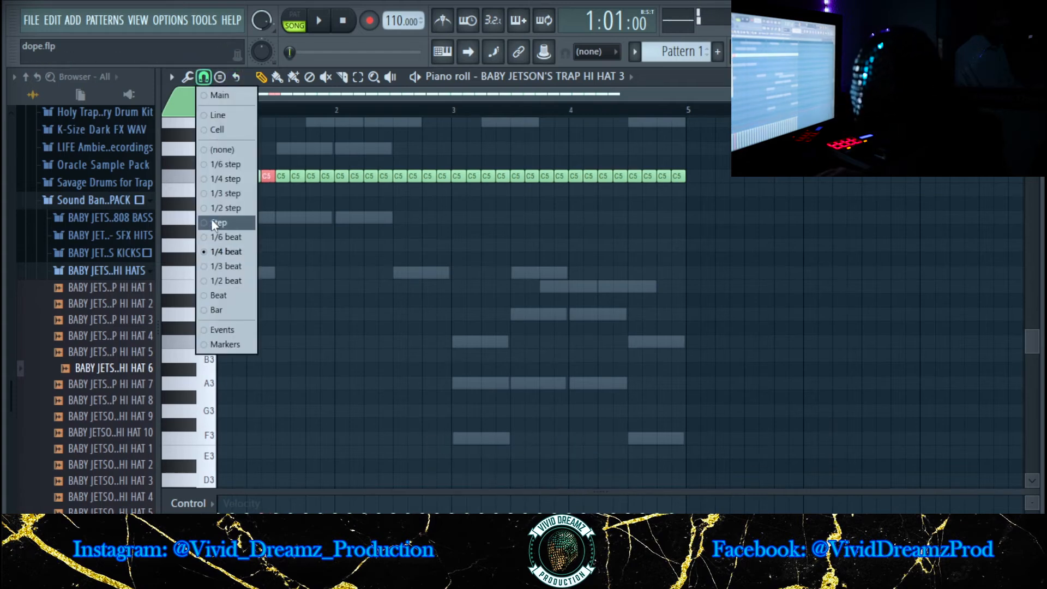
click(220, 208)
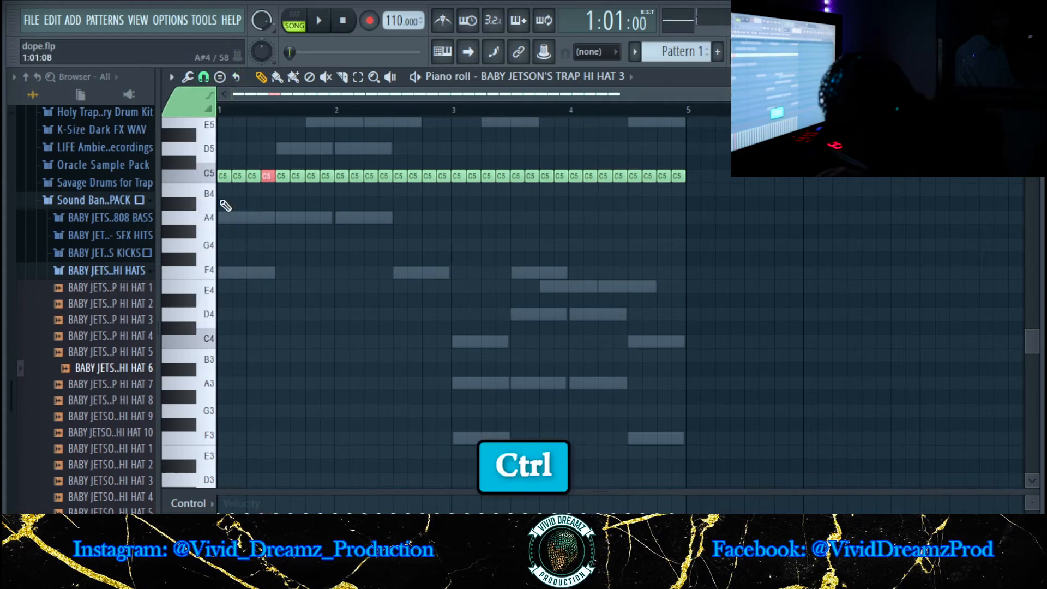
key(ctrl+u)
key(space)
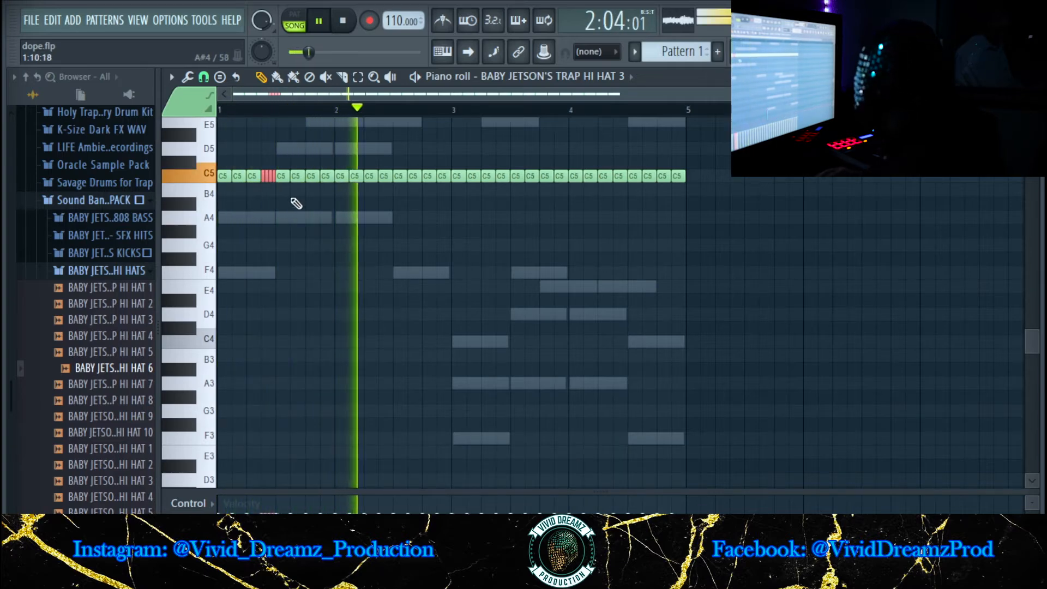
key(space)
Lengthen the first hi hat note of bar 2 to one beat, chop it at 1/3 beat, and play it back.
ctrl+click(339, 176)
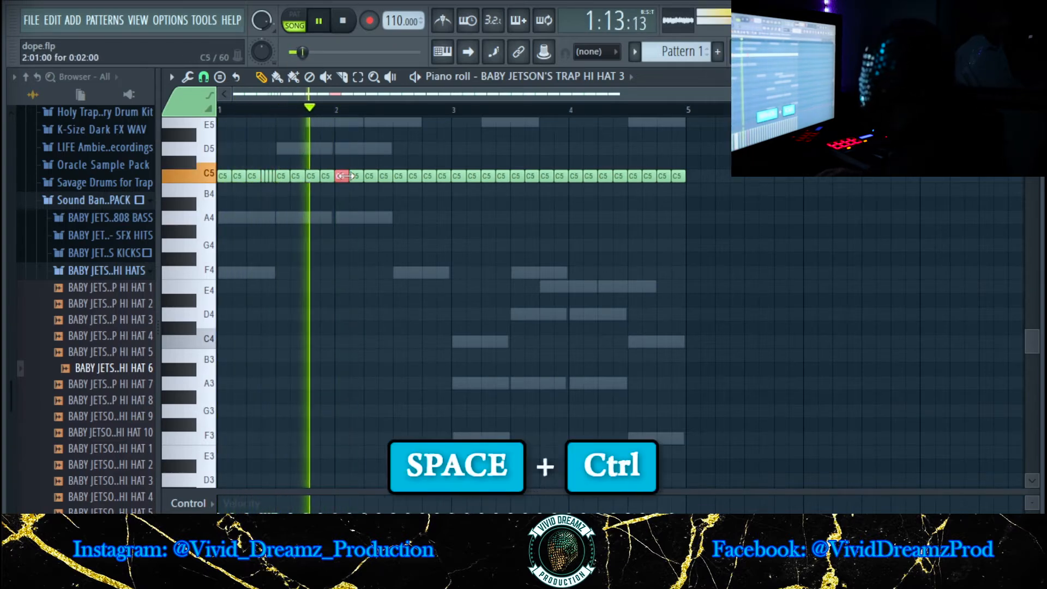
key(space)
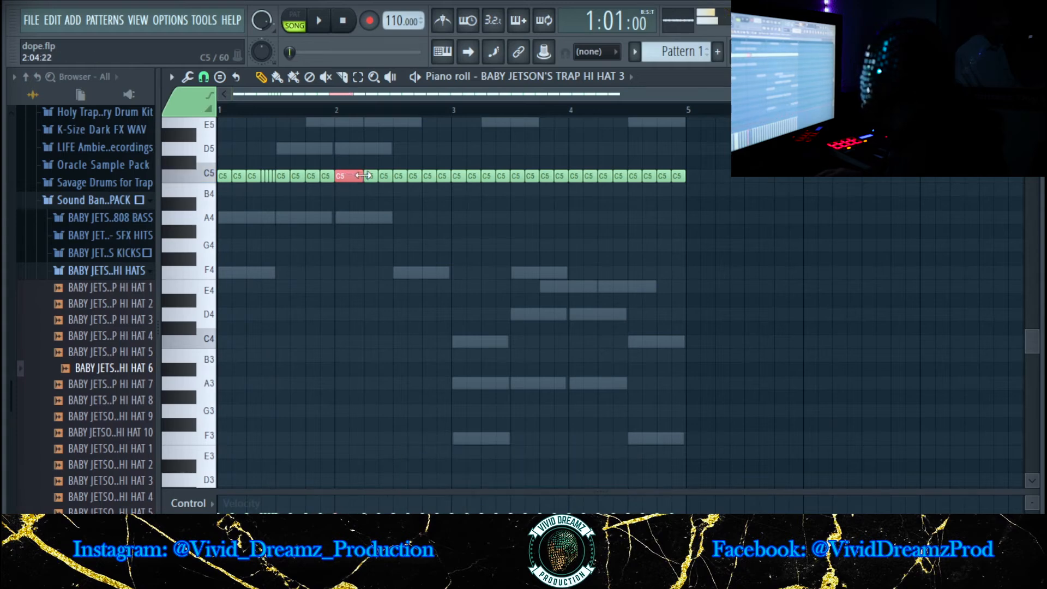
click(204, 77)
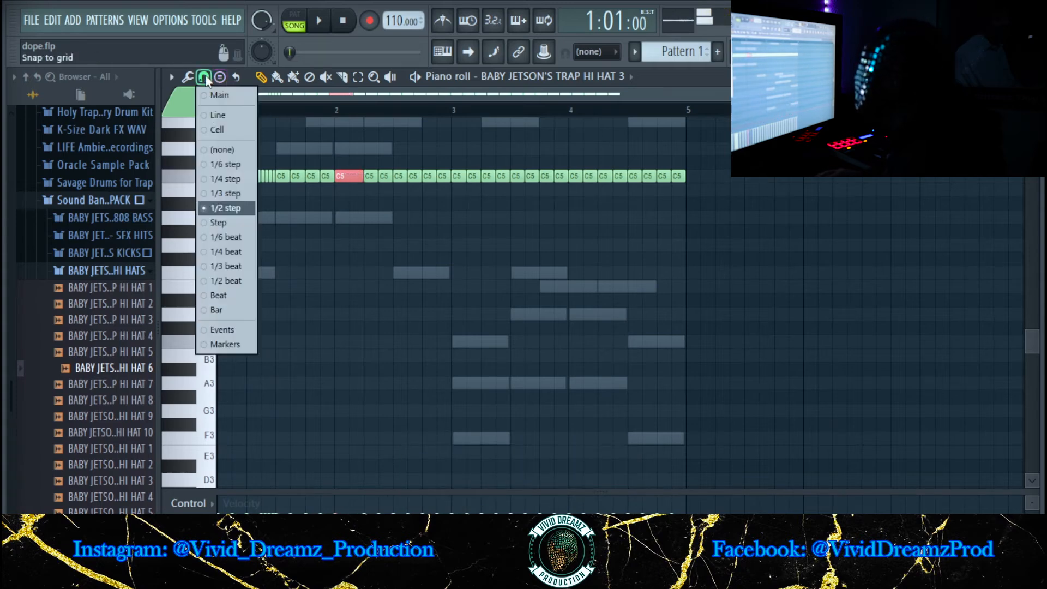
click(212, 265)
key(ctrl+u)
key(space)
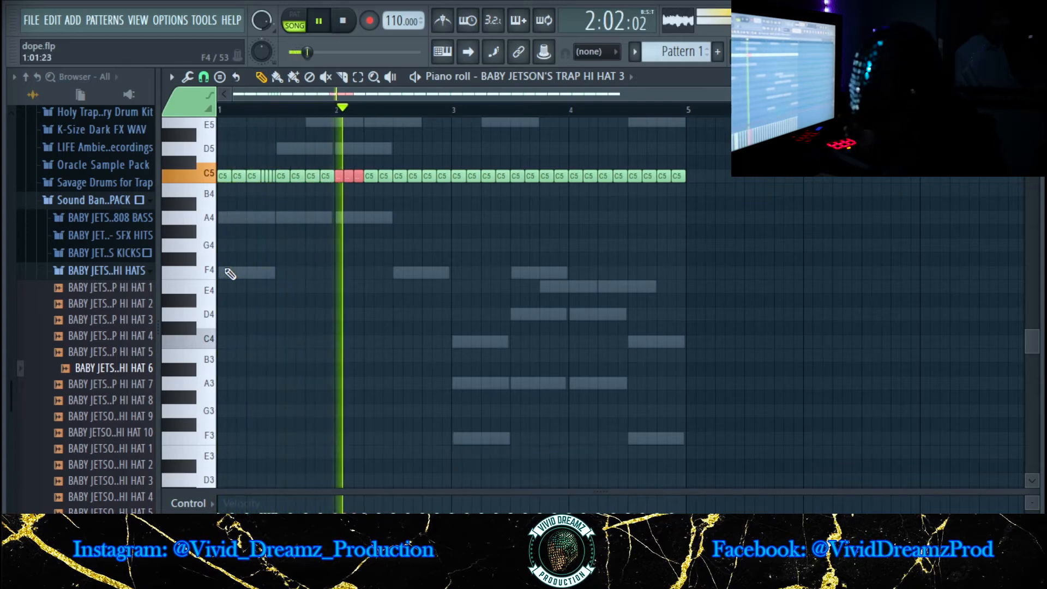
key(space)
Chop the last hi hat note of bar 2 and the first note of bar 3 into single-step notes, and play them back.
key(ctrl)
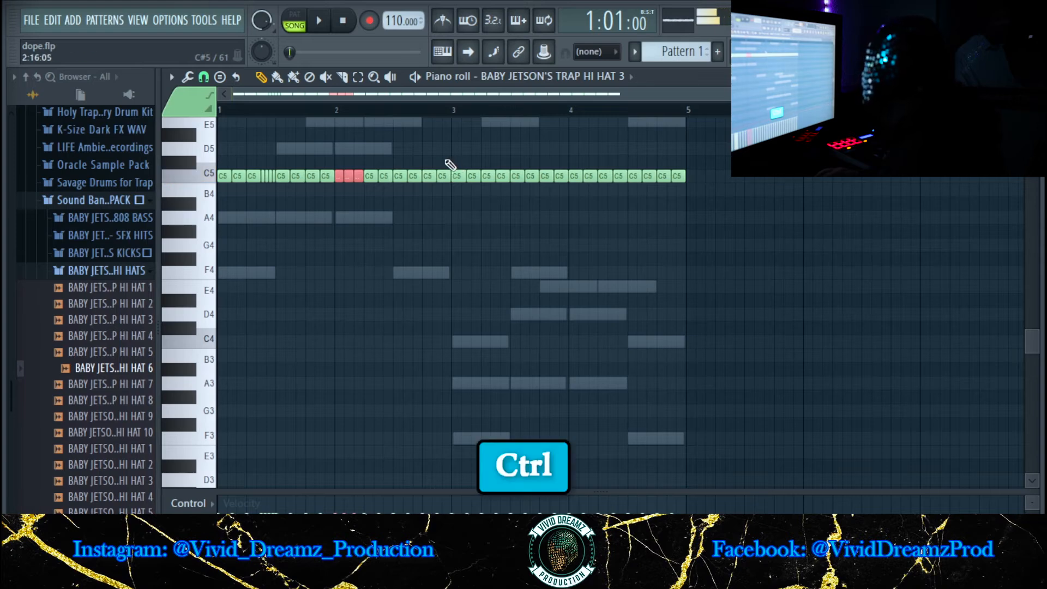
click(208, 78)
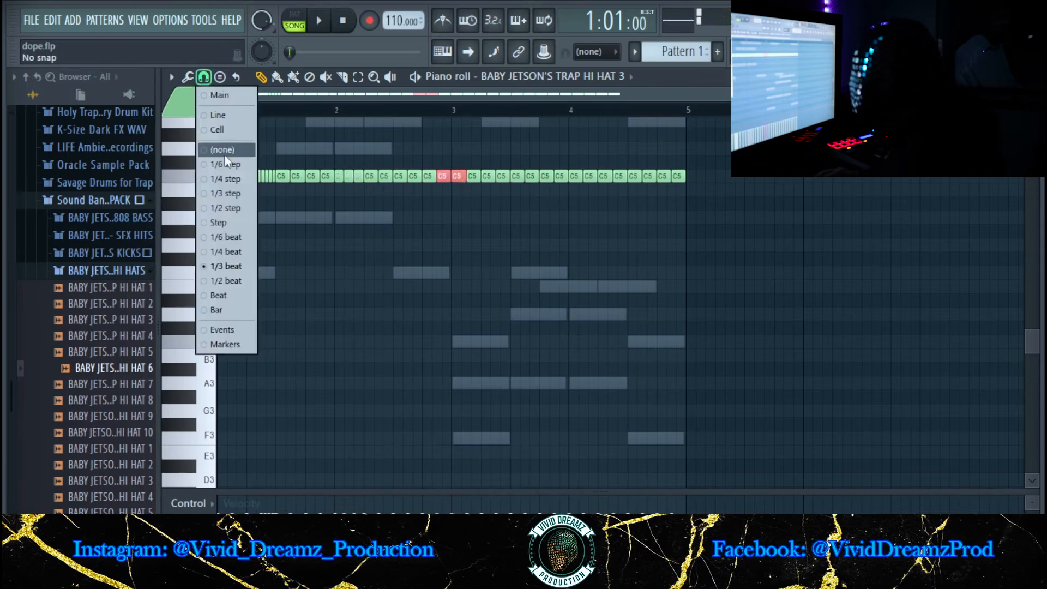
click(230, 224)
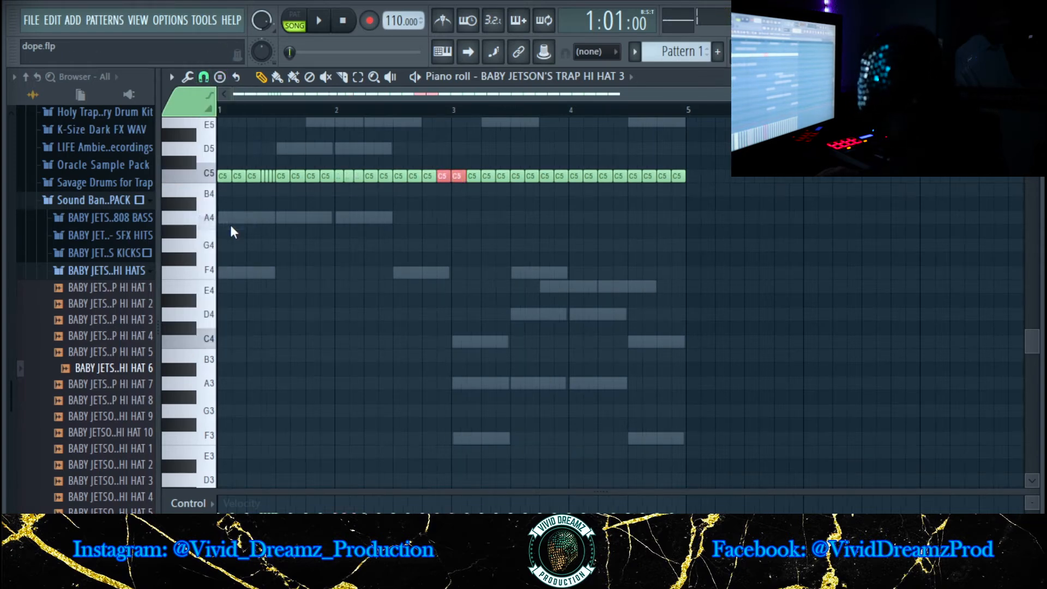
key(space)
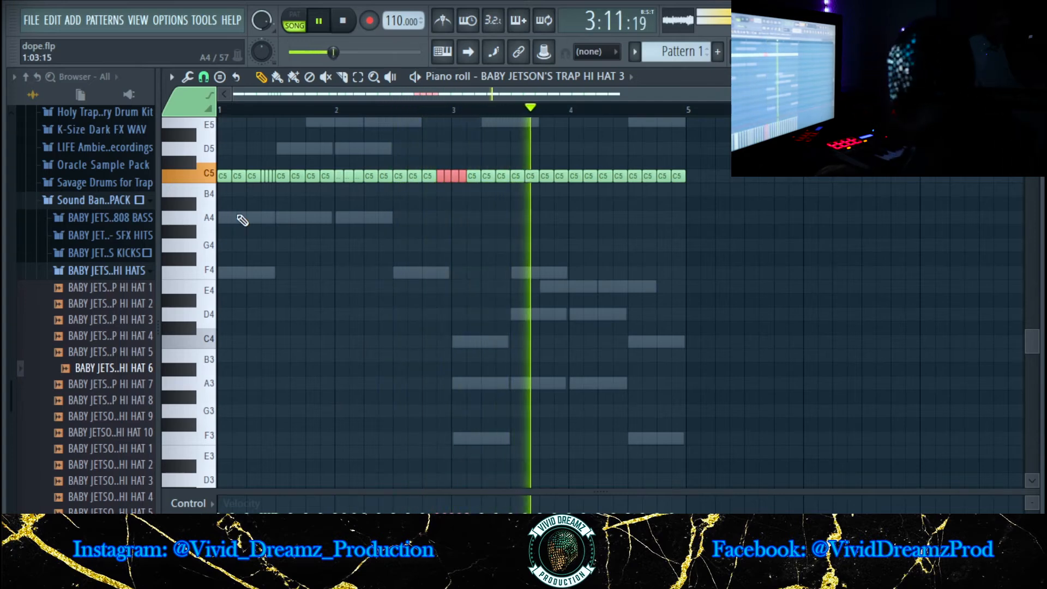
key(space)
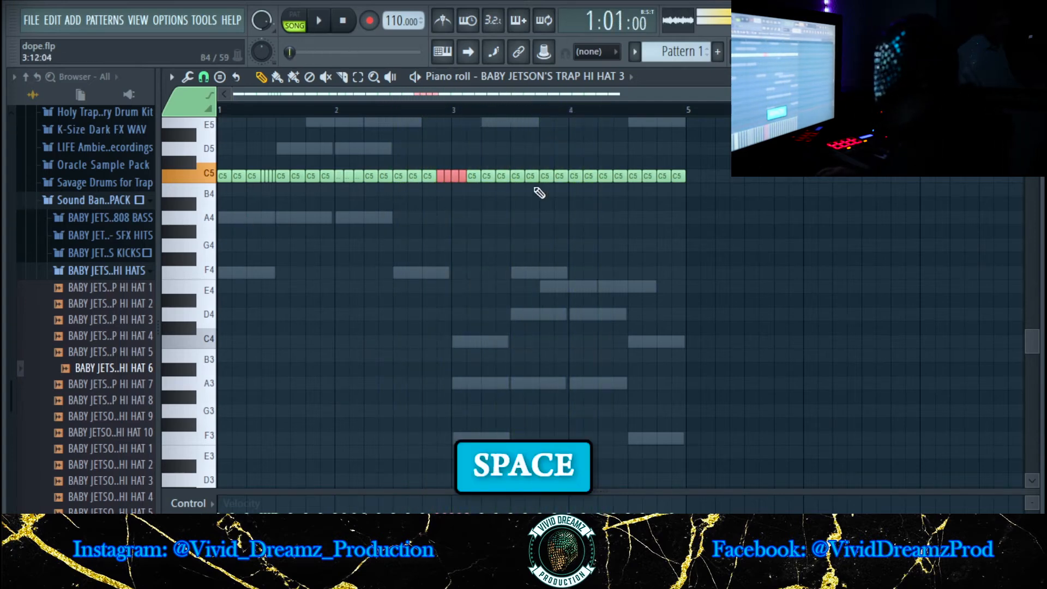
Chop the first two hi hat notes of bar 4 into single-step notes and start playback.
drag(578, 167, 606, 213)
drag(580, 156, 582, 190)
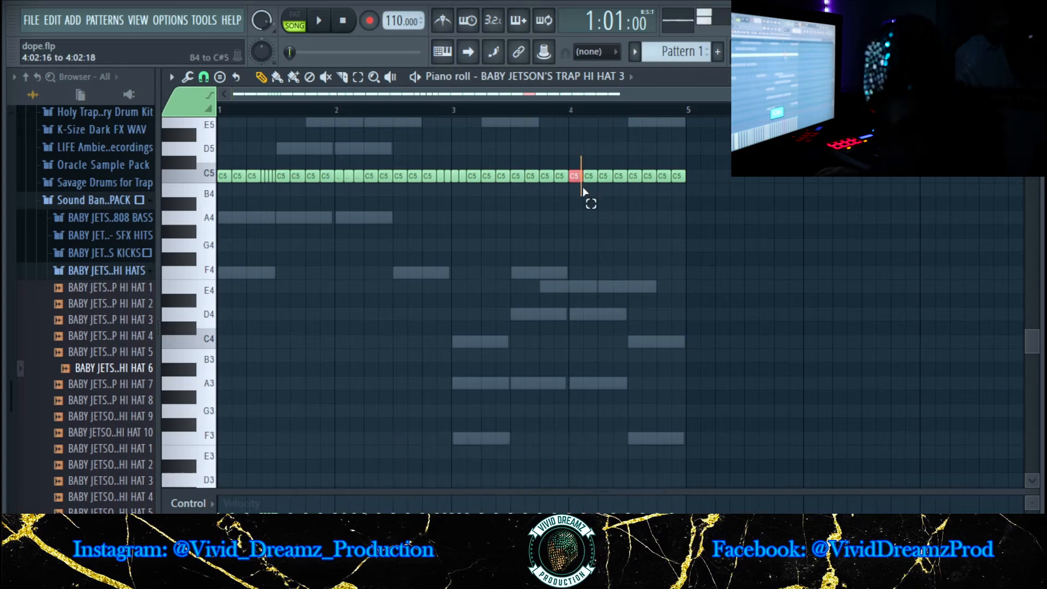
key(ctrl+u)
key(space)
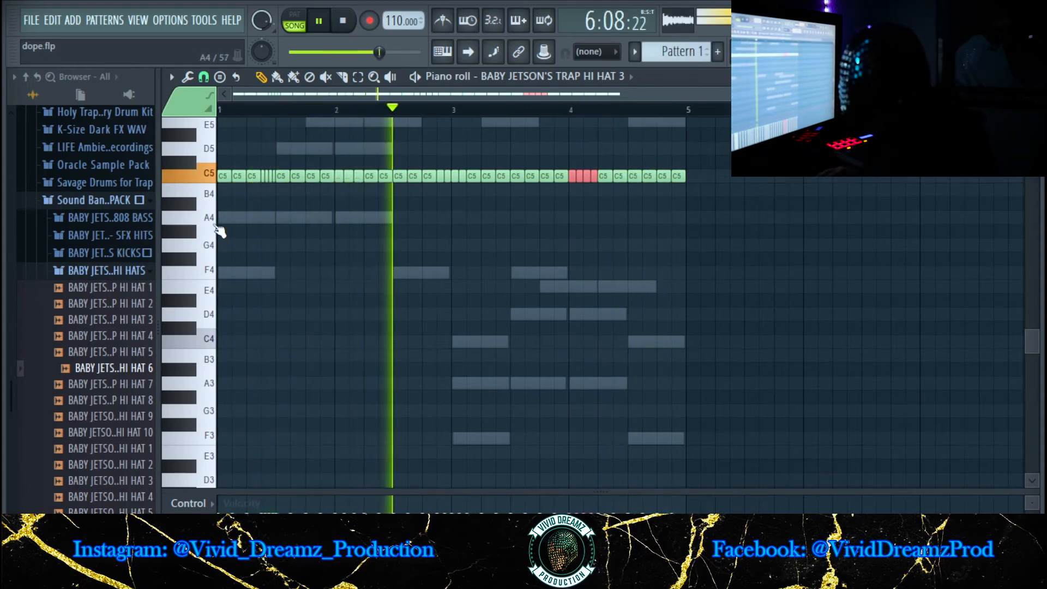
Add two consecutive two-step A4 hi hat notes from 1:09 and play them back.
click(283, 218)
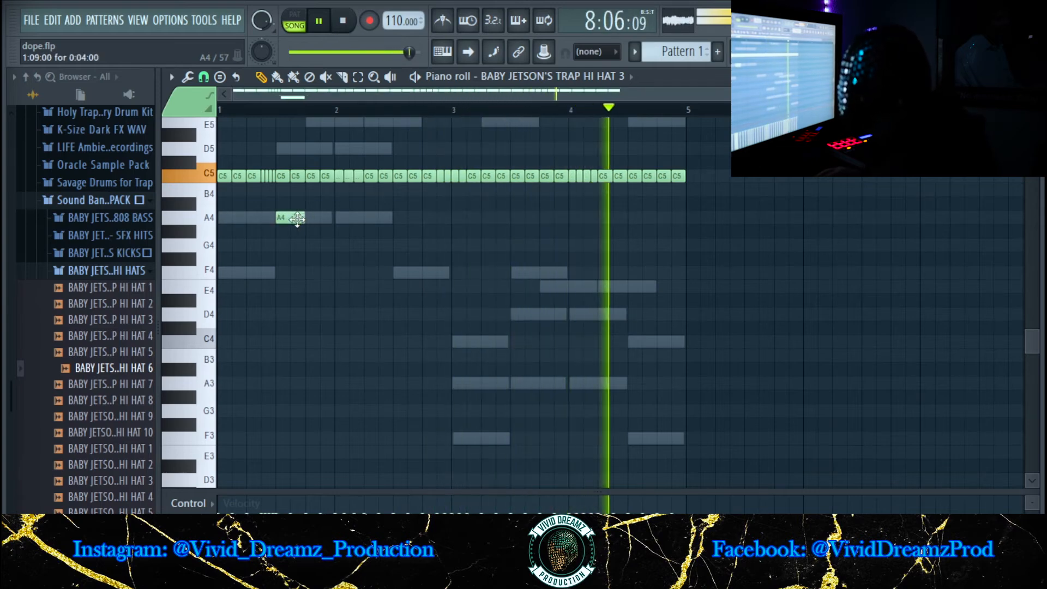
drag(303, 218, 291, 218)
click(298, 217)
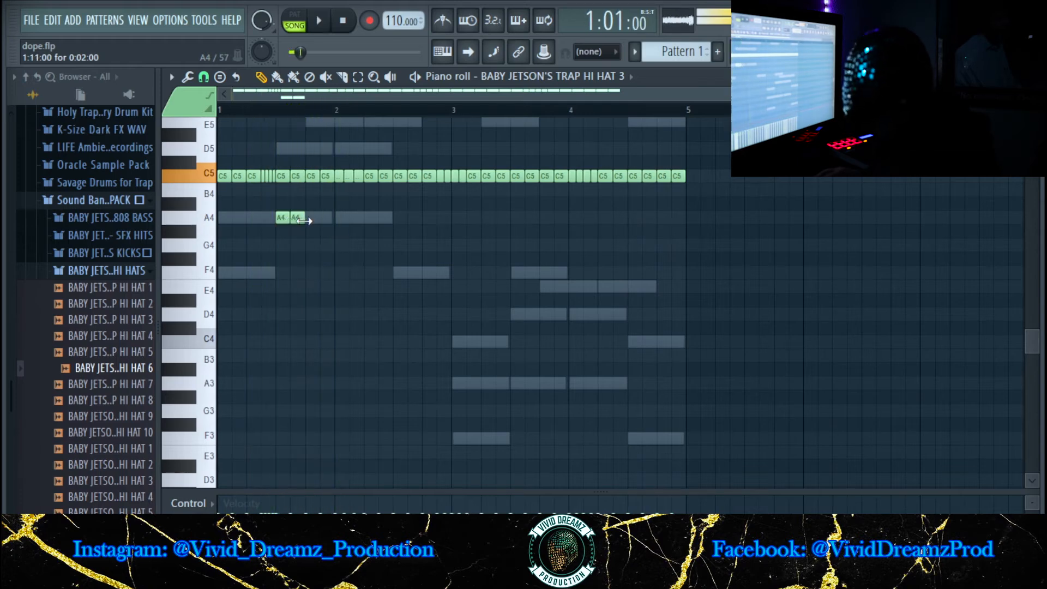
key(space)
key(space)
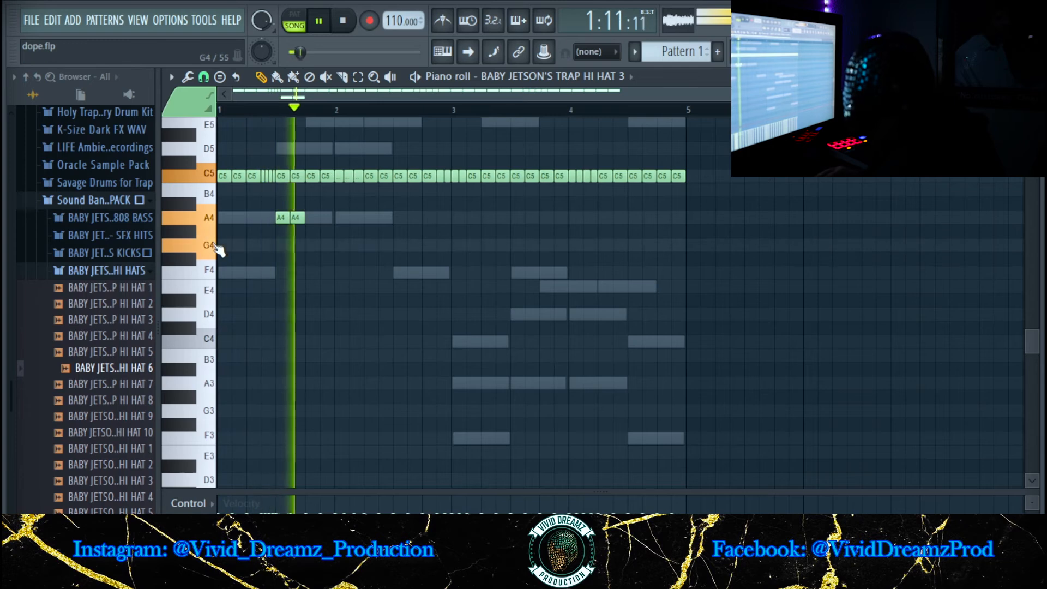
key(space)
key(space)
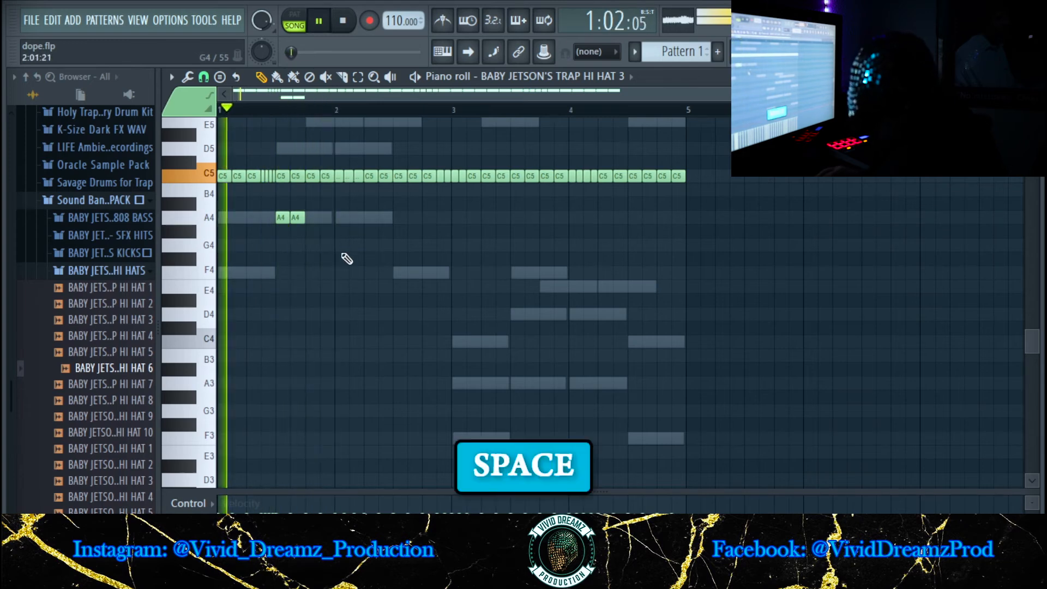
Add a two-step G4 hi hat note directly after the A4 pair in bar 1 and play it back.
click(311, 246)
key(space)
key(space)
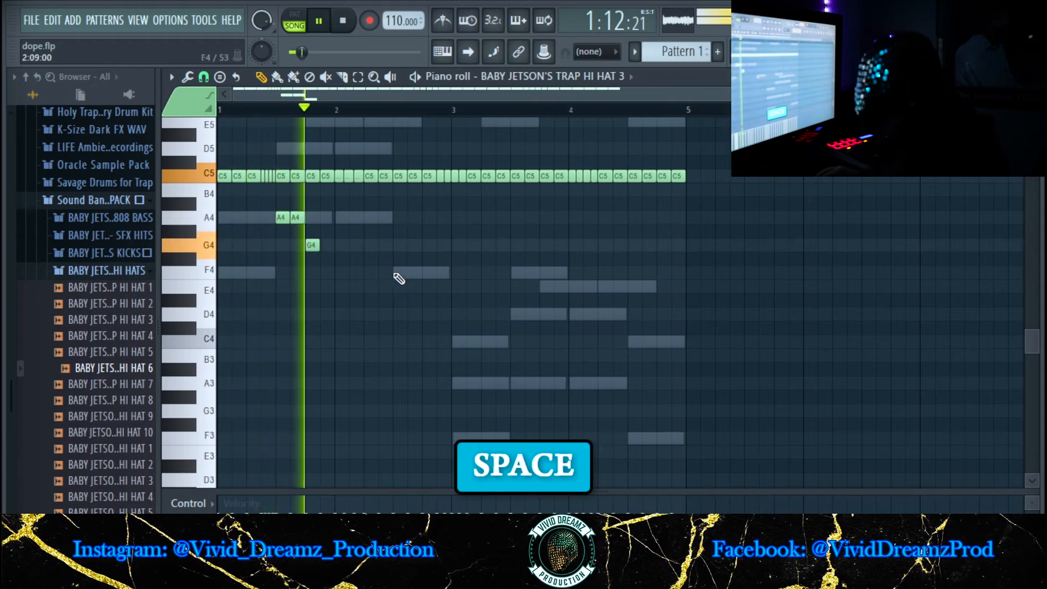
Add a second pair of adjacent A4 hi hat notes in the latter half of bar 2 and audition them in playback.
click(396, 231)
drag(395, 231, 433, 219)
click(428, 217)
key(space)
key(space)
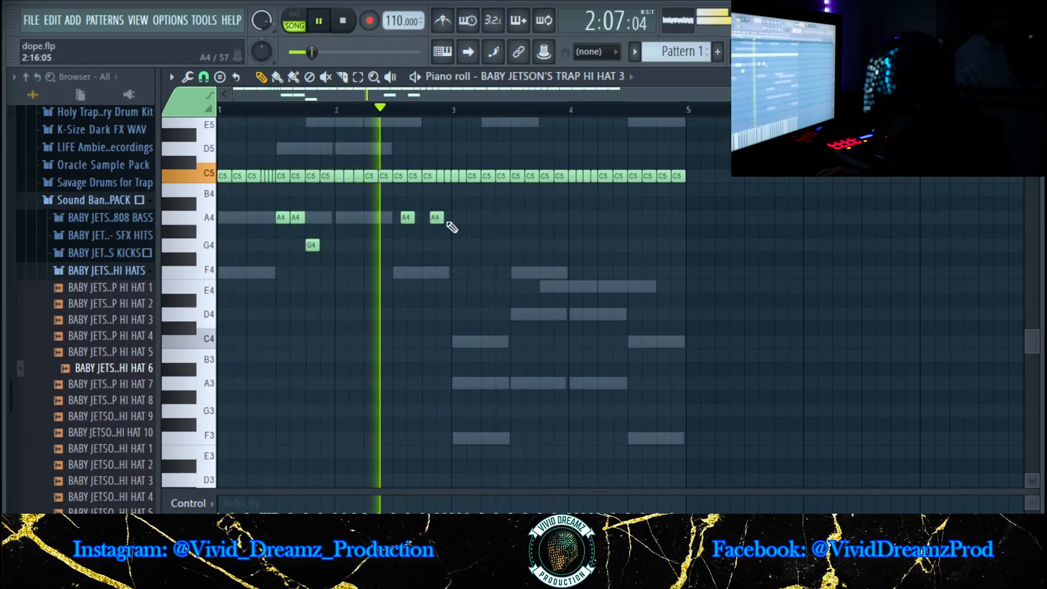
drag(438, 219, 424, 218)
key(space)
key(space)
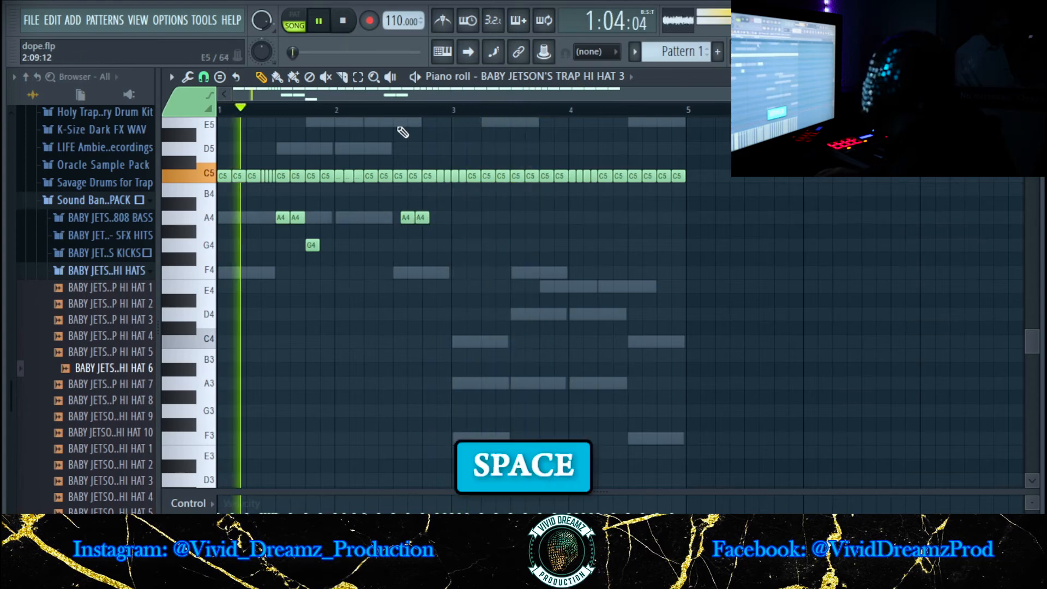
click(396, 108)
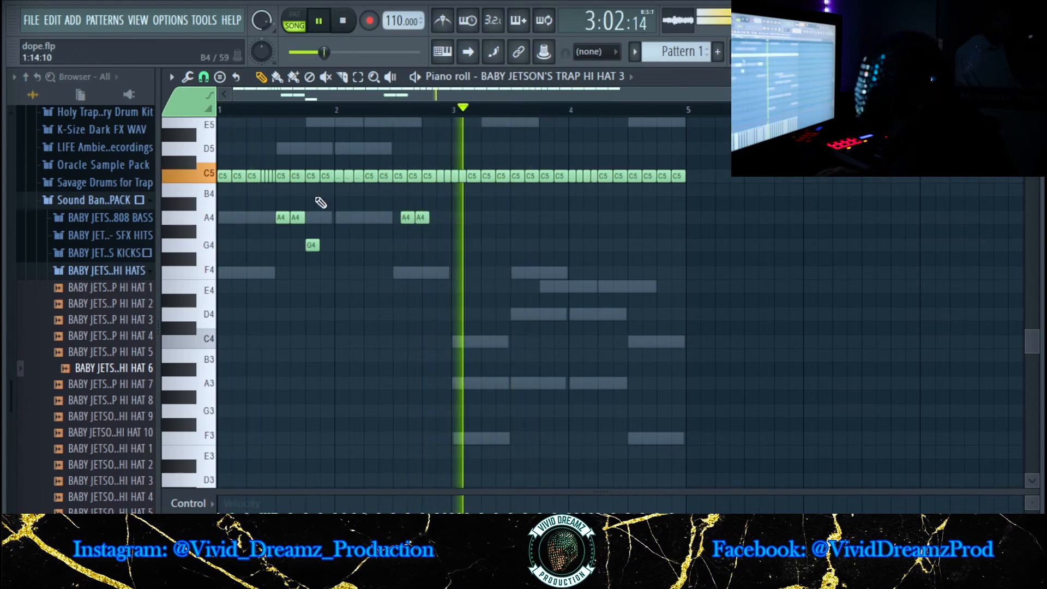
click(262, 108)
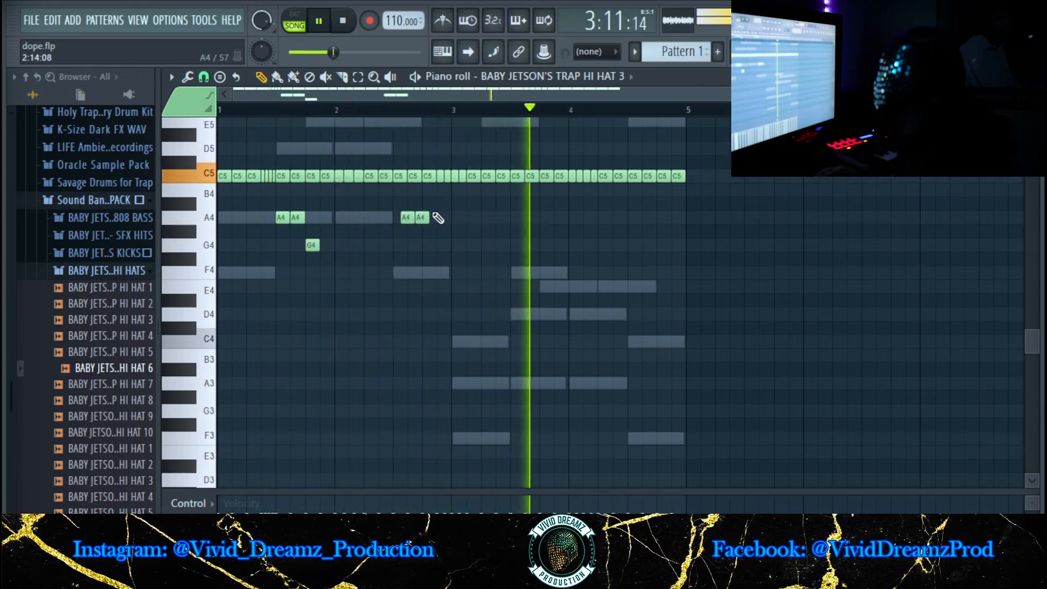
Move the bar 2 pair of A4 hi hat notes two steps earlier and replay the pattern.
drag(441, 217, 390, 220)
key(space)
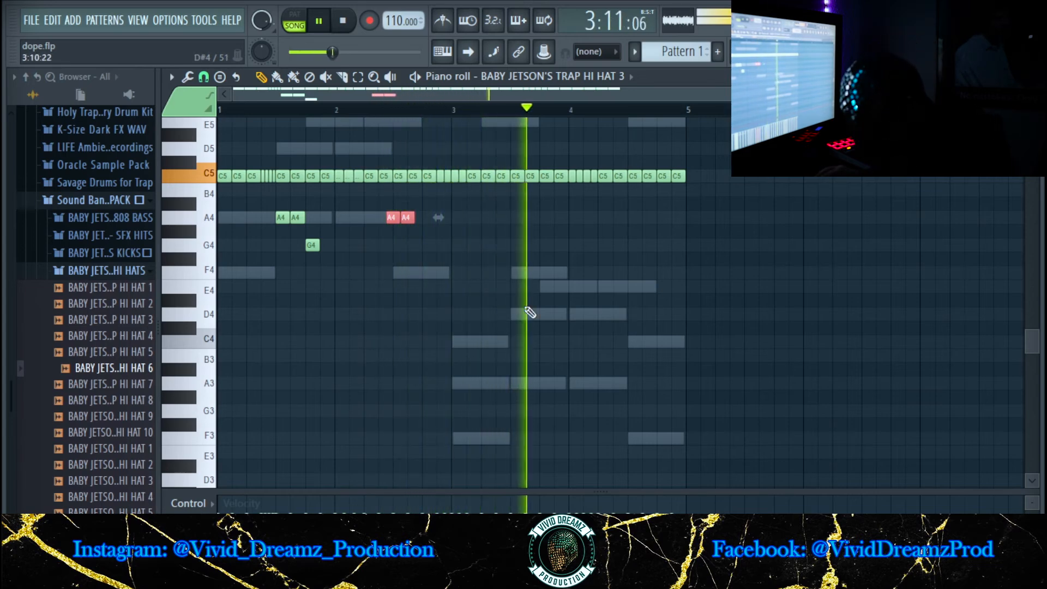
key(space)
key(space)
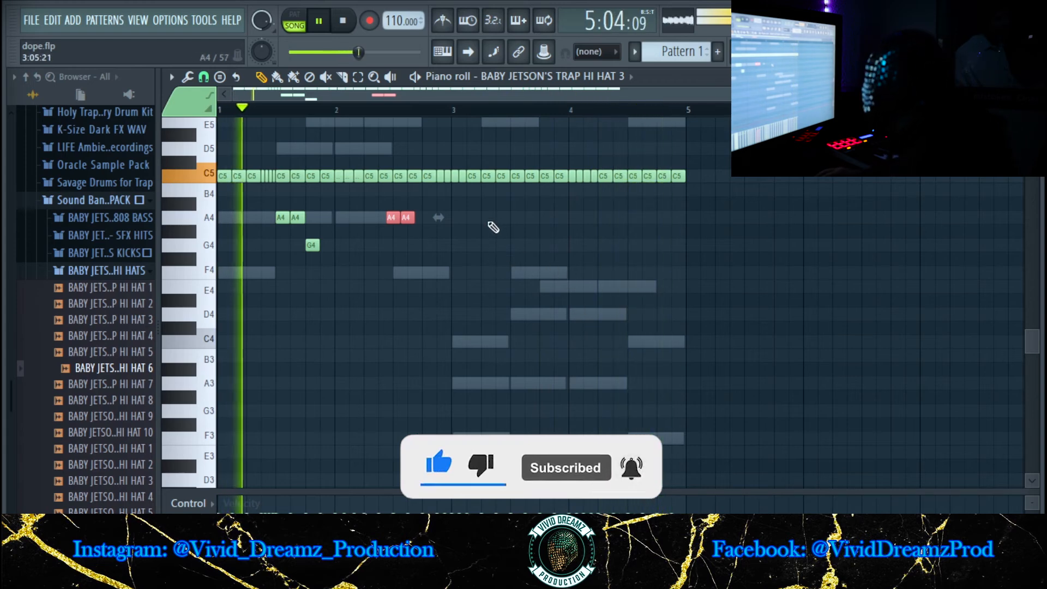
Draw a descending run of single-step hi hat notes on F4, E4, D#4 and D4 starting at 3:05.
click(486, 272)
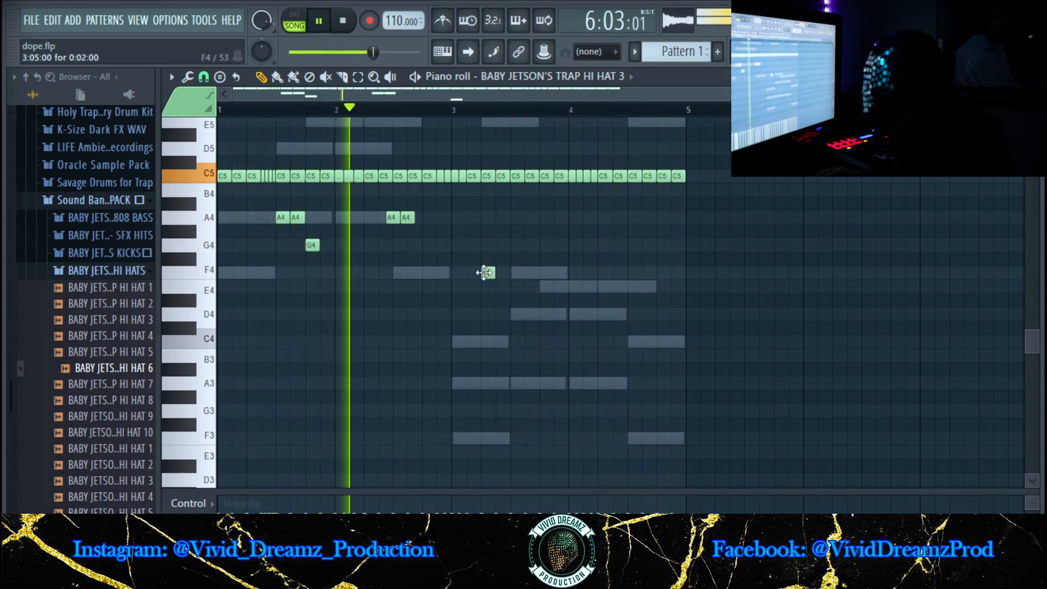
click(499, 287)
drag(494, 273, 494, 287)
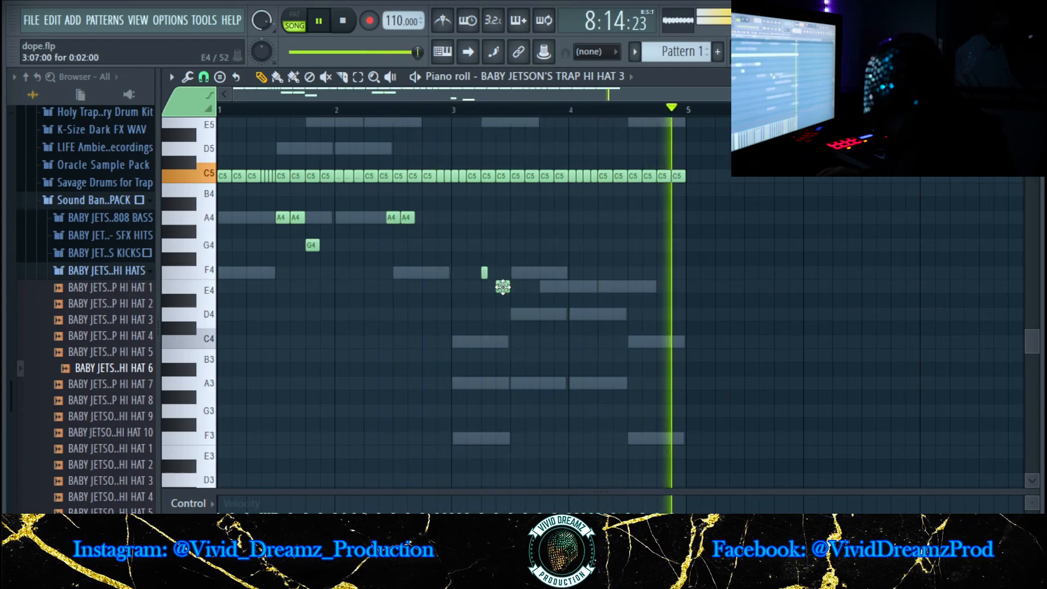
click(498, 300)
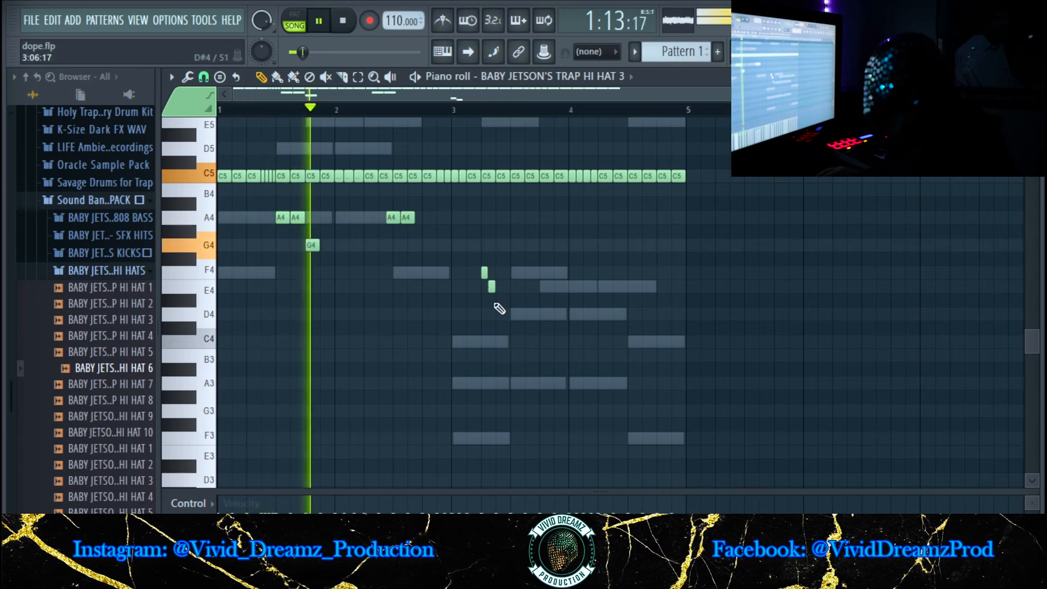
click(506, 314)
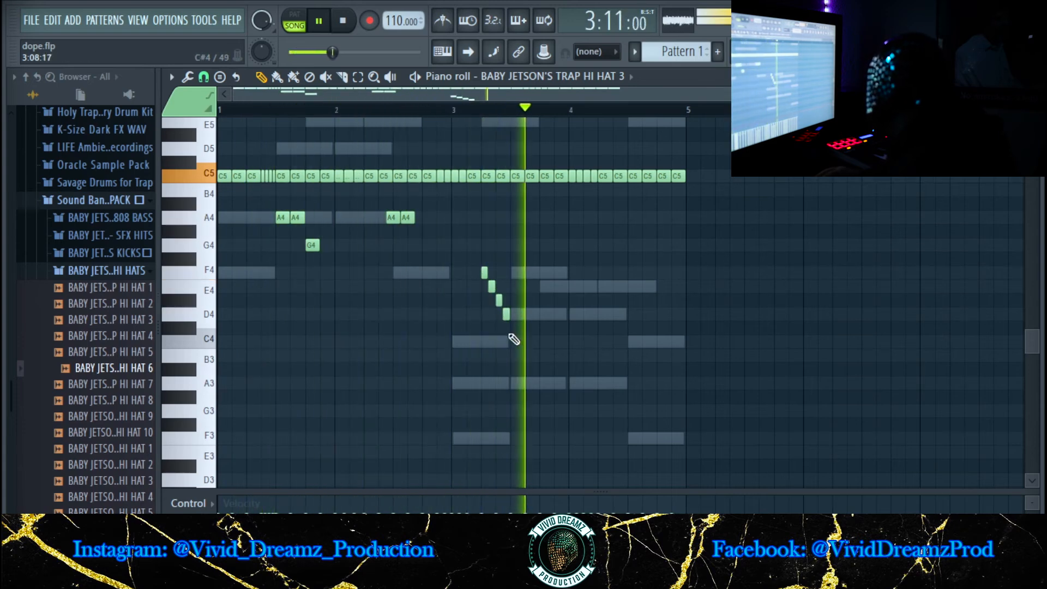
Replay the pattern and lower the last two hi hat notes of the bar 3 descending run to D4 and C#4.
key(space)
key(space)
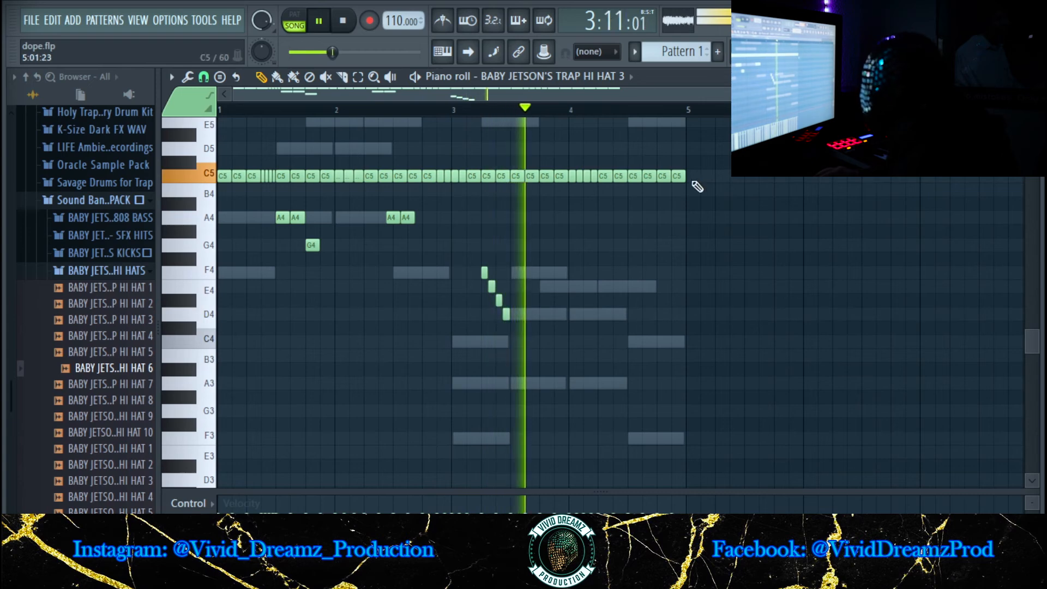
key(space)
key(space)
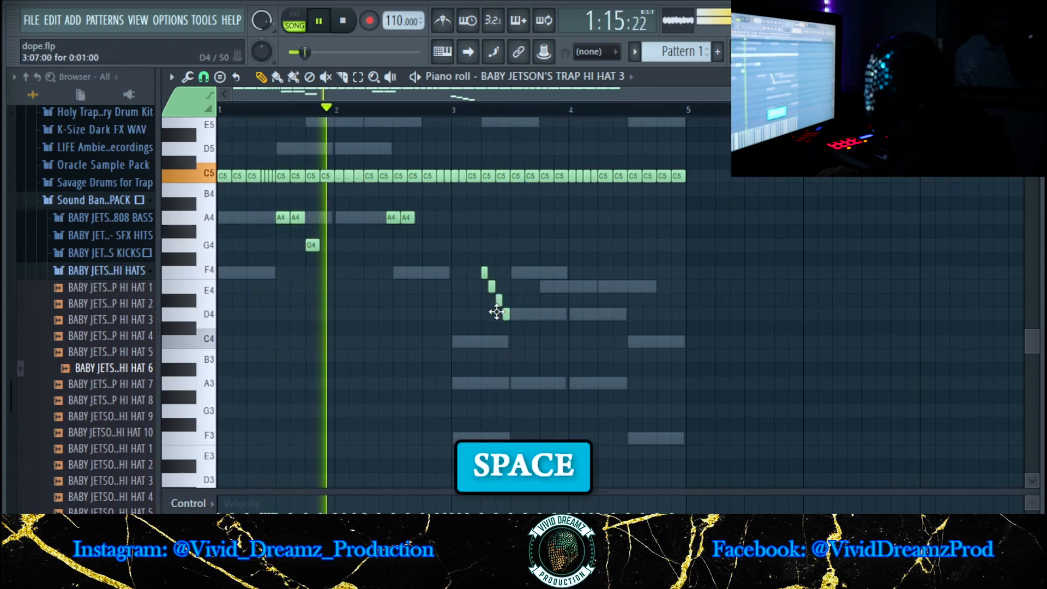
drag(496, 313, 489, 314)
click(506, 327)
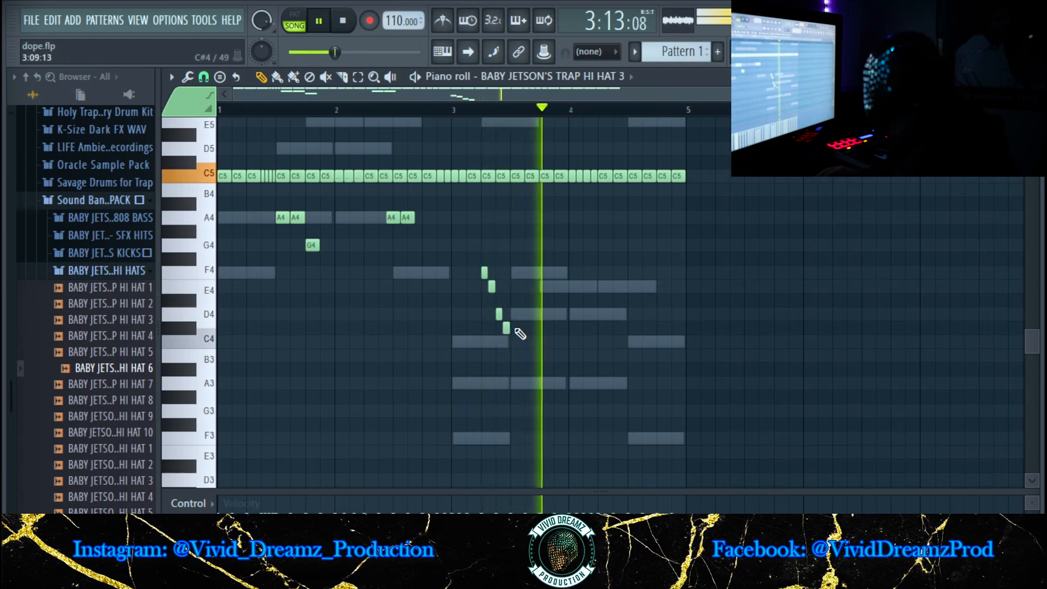
Select the four-note descending hi hat run and duplicate it one bar later, in bar 4.
drag(481, 265, 515, 335)
drag(483, 264, 518, 349)
drag(485, 275, 602, 283)
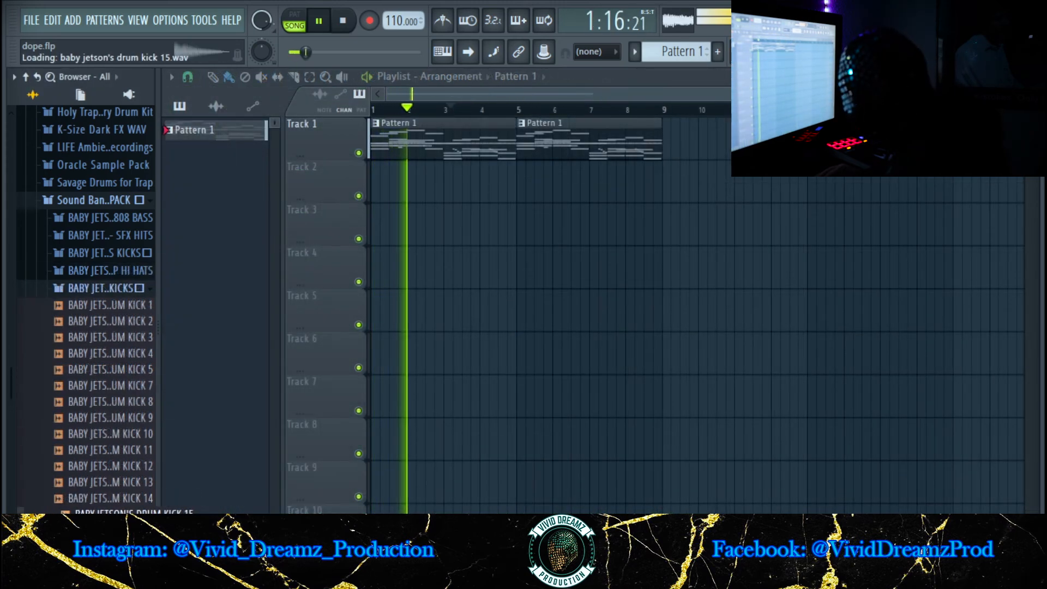
Audition the BABY JETSON'S drum kick samples from 10 to 14 against the playing beat.
click(121, 482)
key(Up)
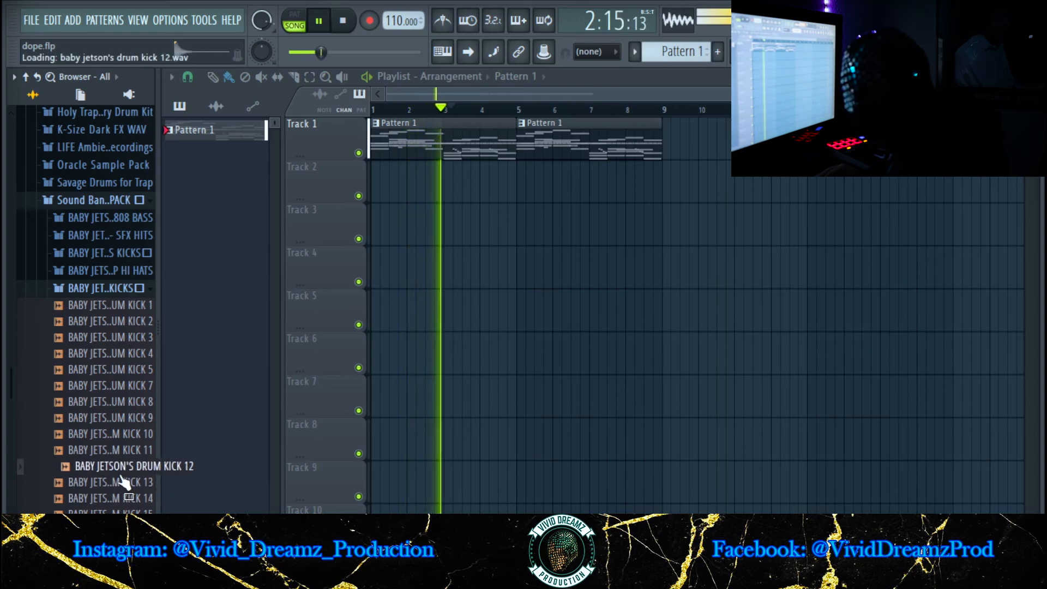
key(Up)
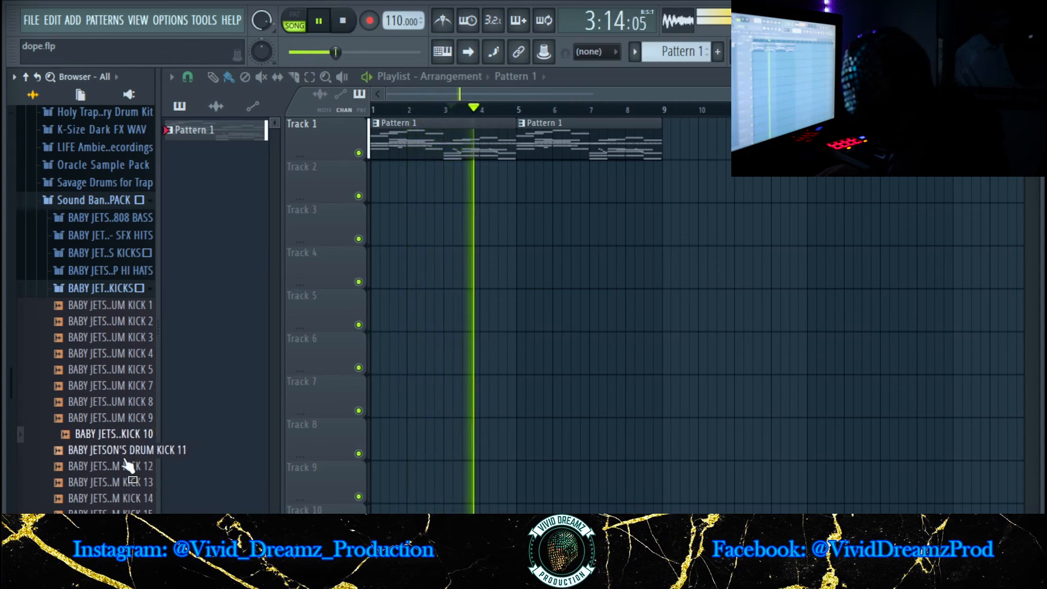
key(Down)
key(Up)
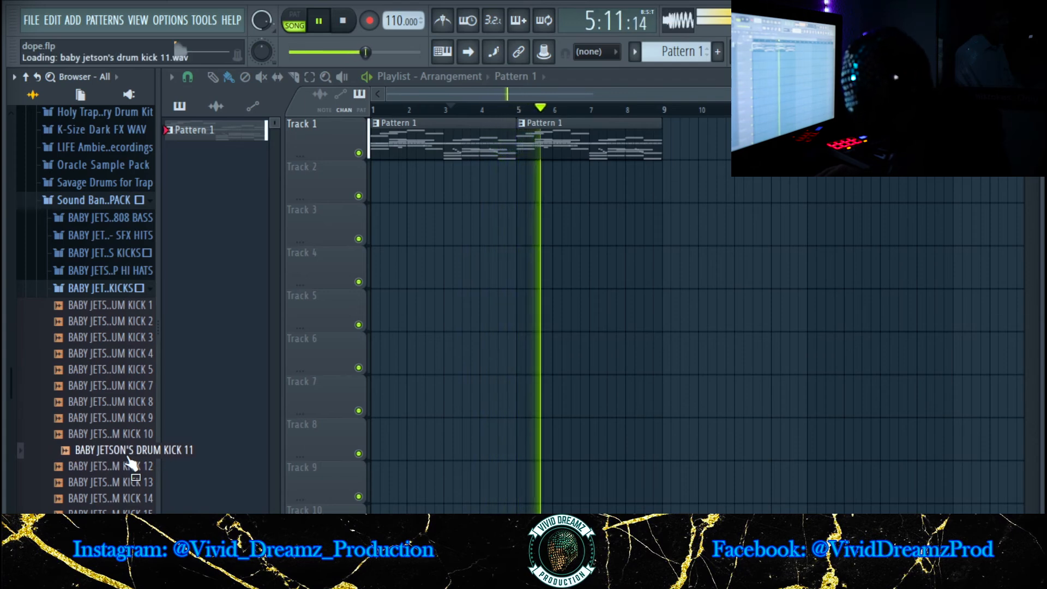
key(Down)
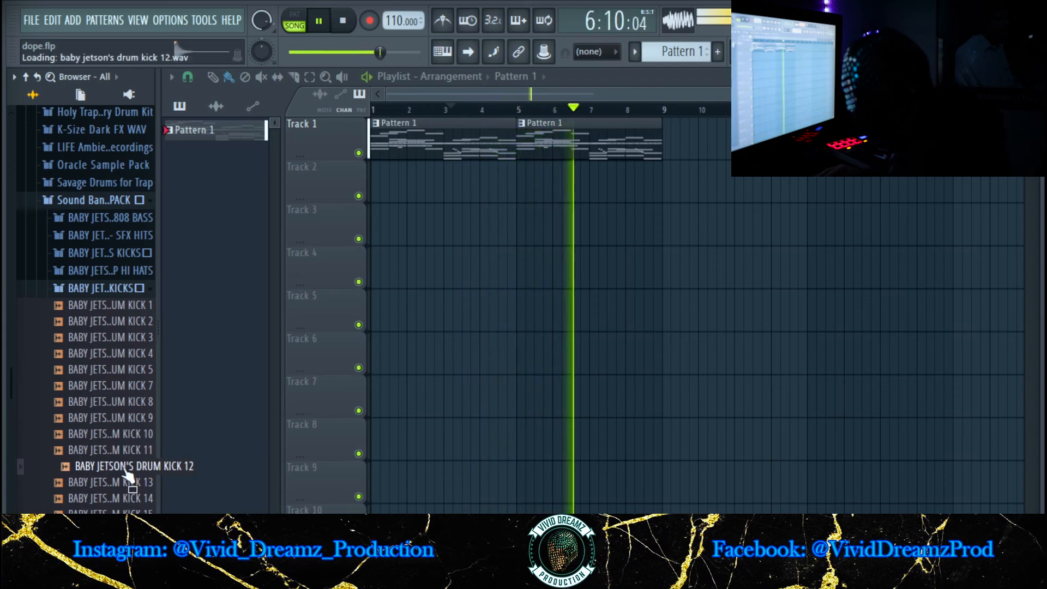
click(124, 483)
click(122, 498)
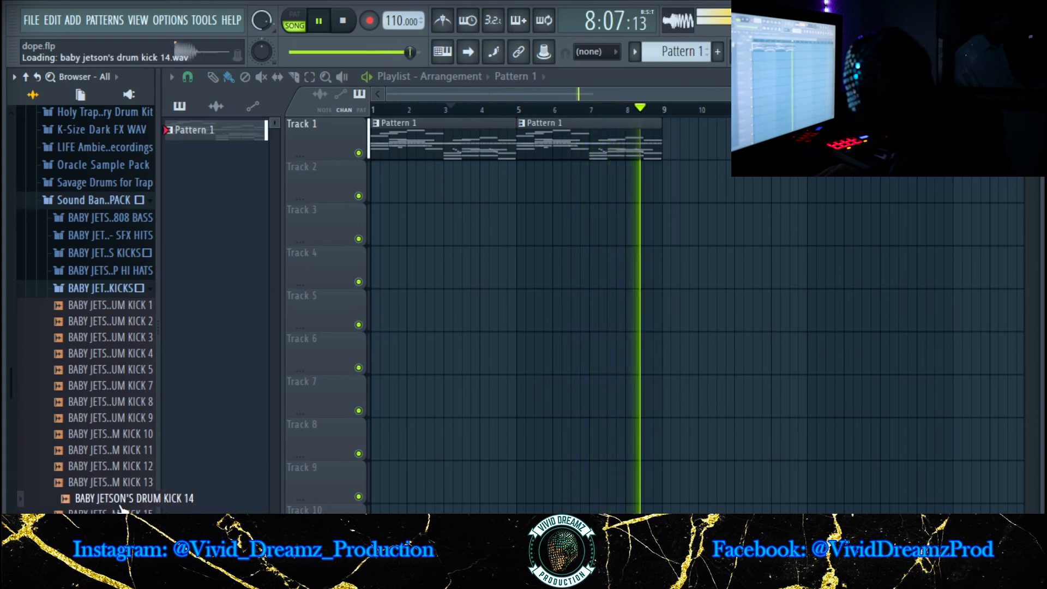
Load BABY JETSON'S DRUM KICK 14 into a new channel and open its miscellaneous settings, including cut groups and root note.
right_click(129, 502)
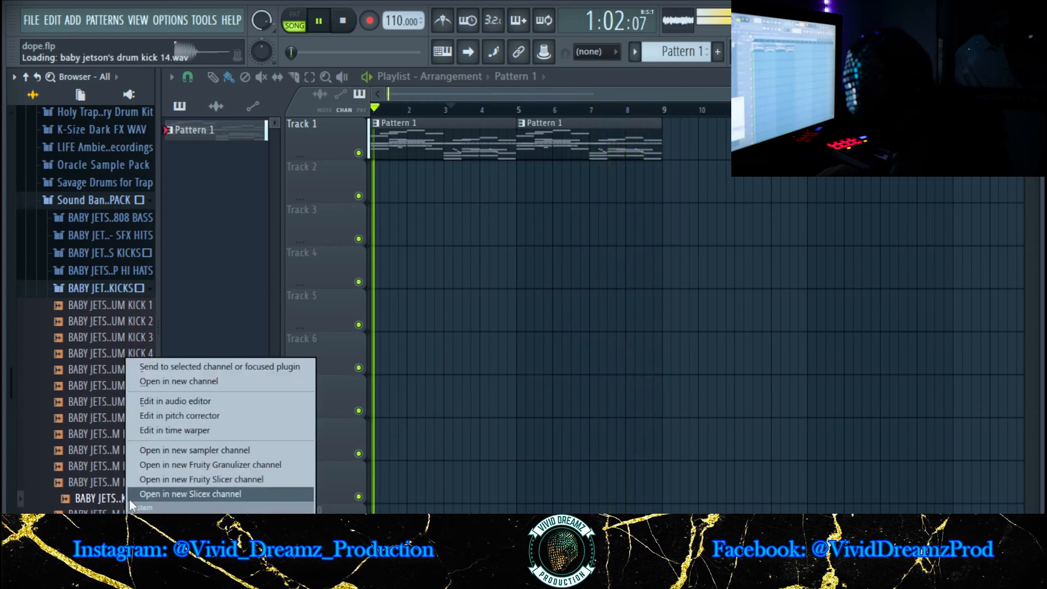
click(180, 381)
key(space)
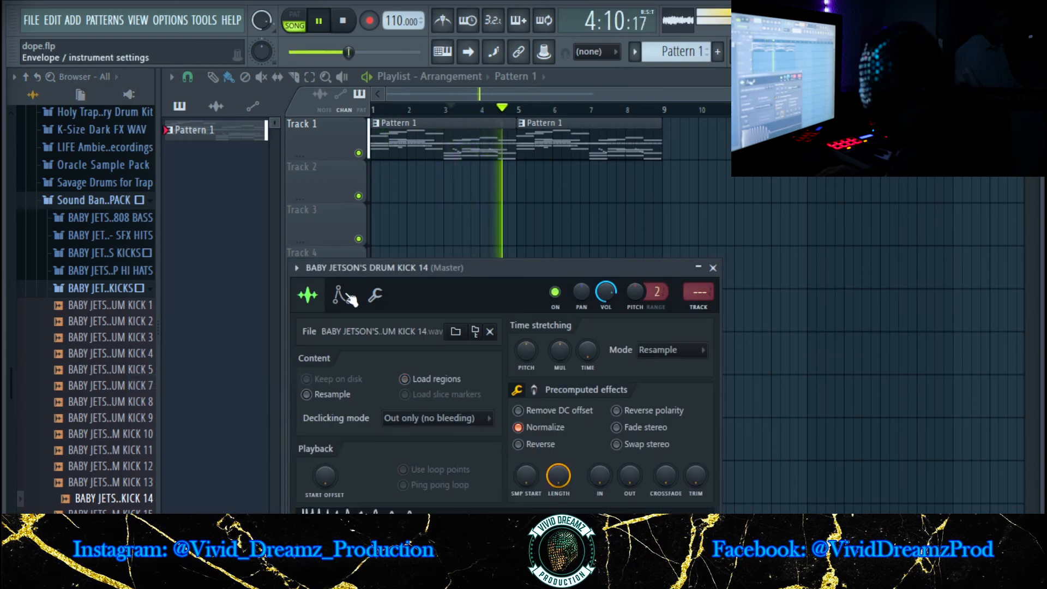
click(375, 296)
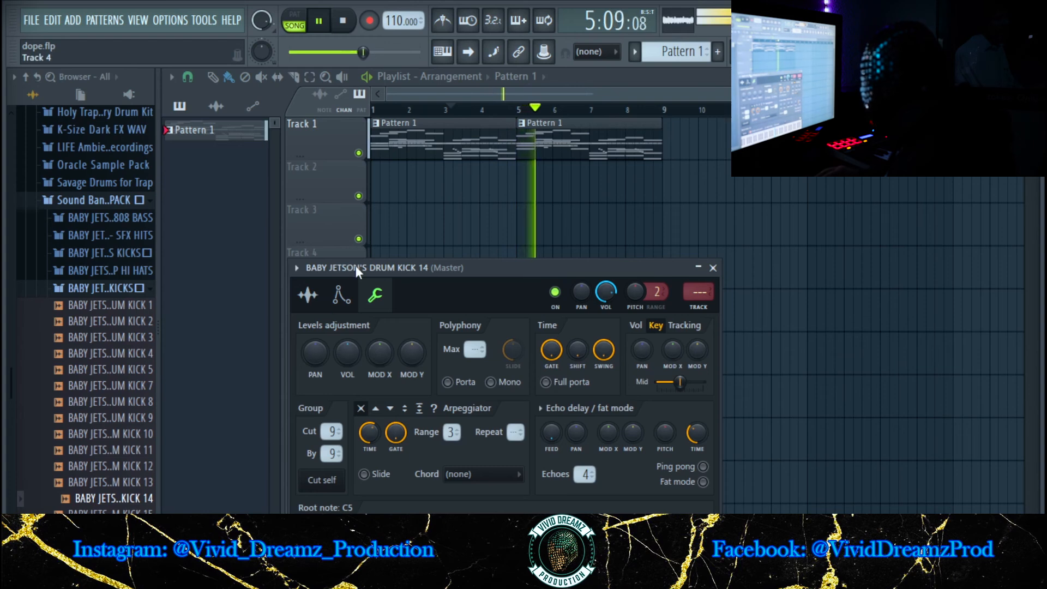
drag(355, 267, 347, 198)
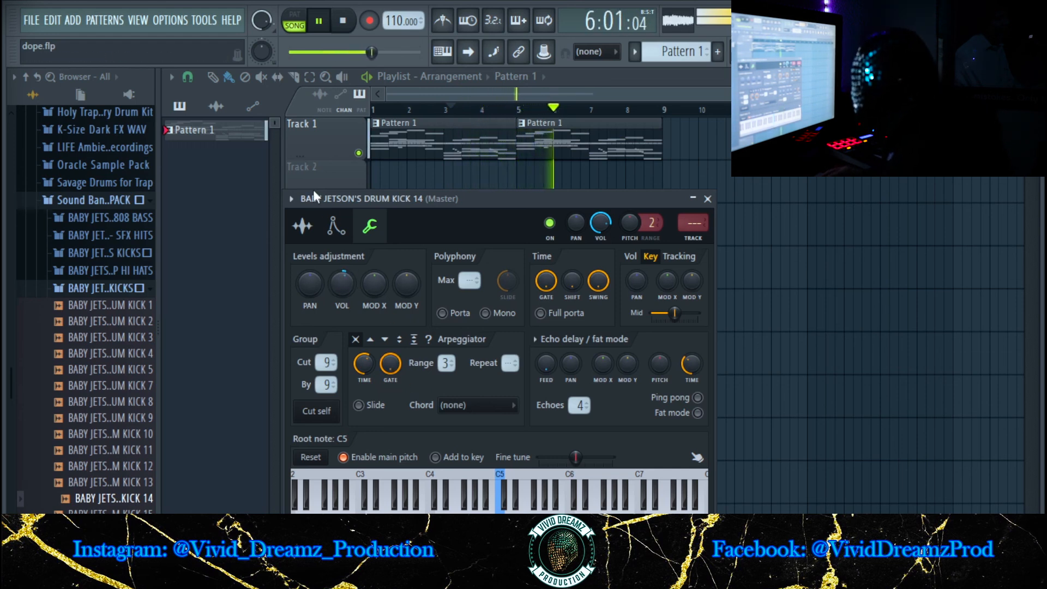
Open the kick 14 sample in Edison and run beat detection and pitch region detection to examine its pitch.
click(314, 226)
click(479, 506)
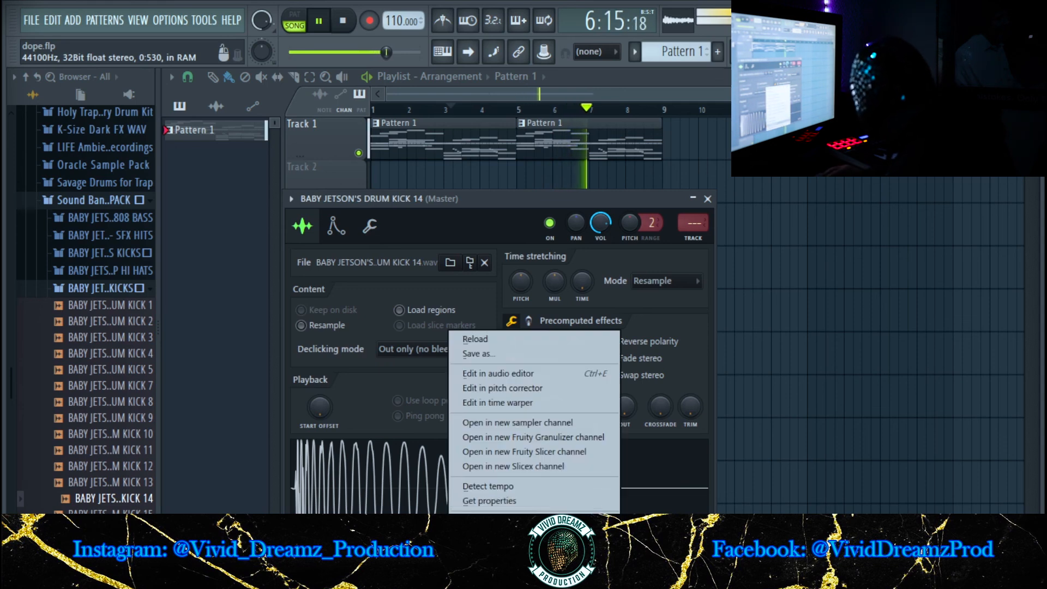
click(500, 376)
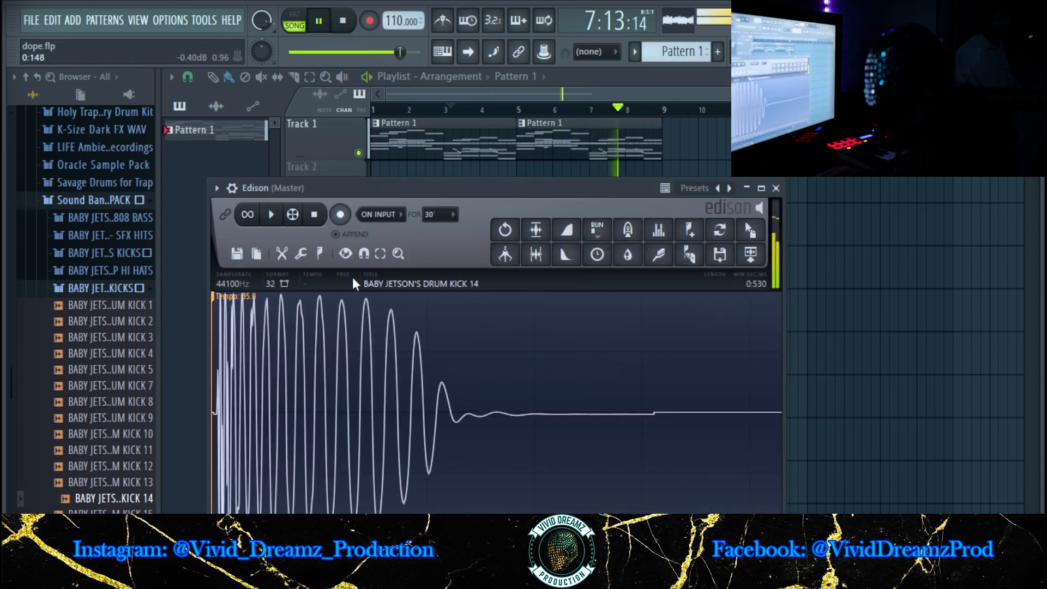
click(319, 254)
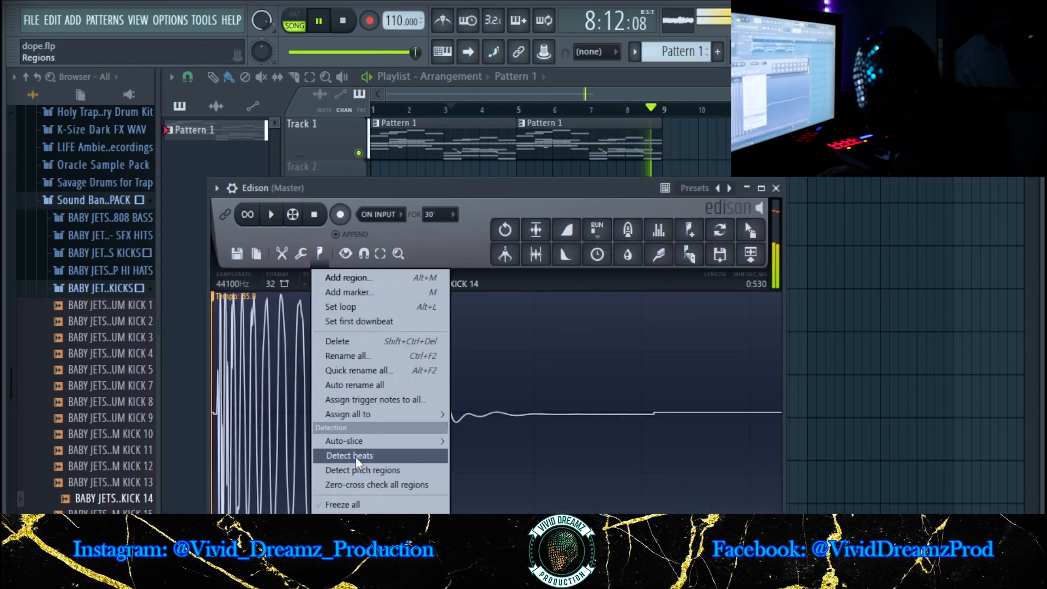
click(355, 456)
click(322, 255)
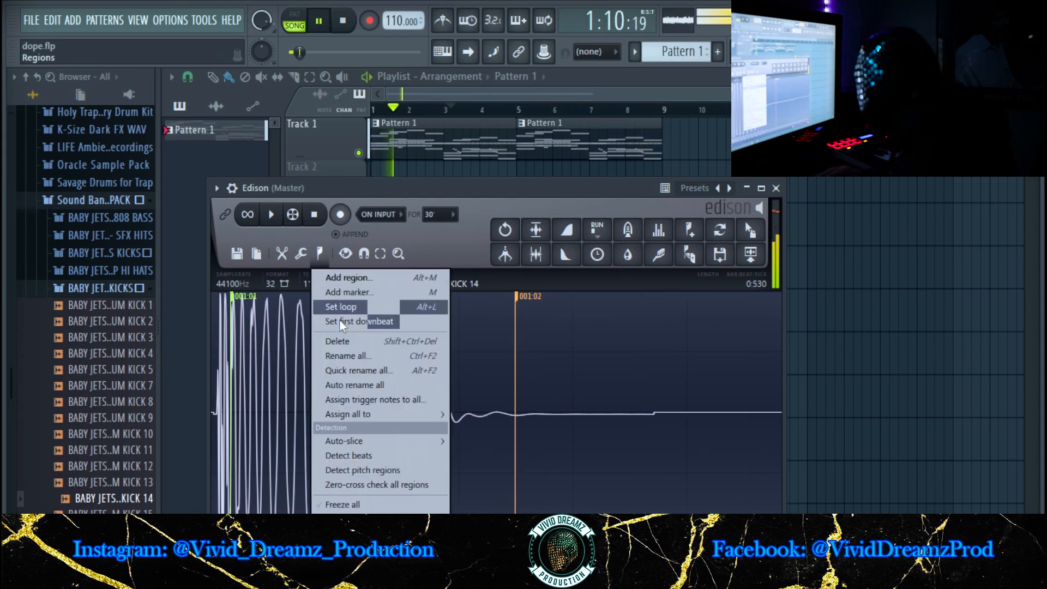
click(367, 484)
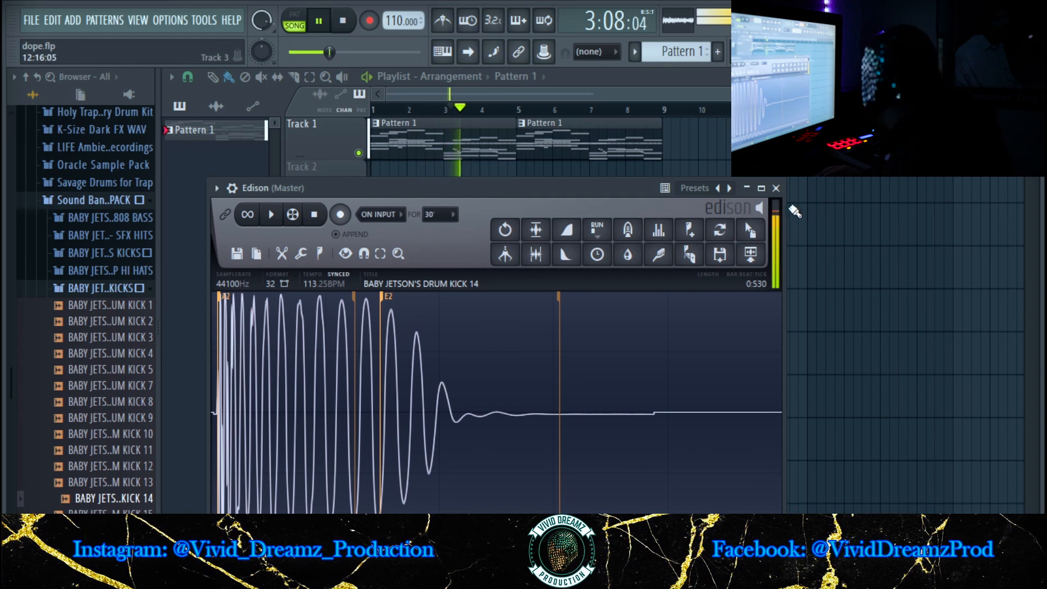
click(776, 189)
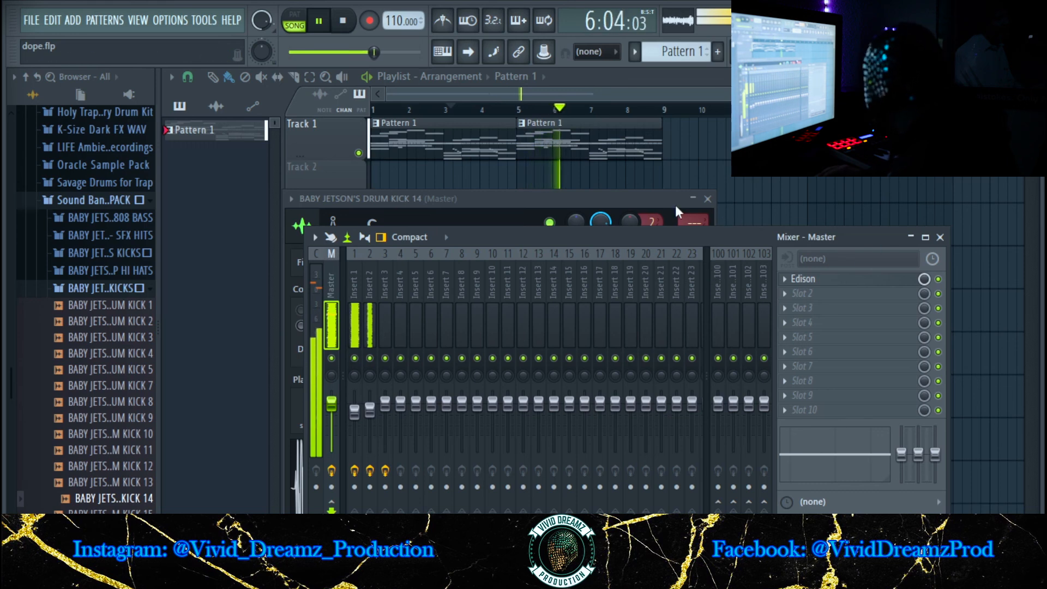
Delete the Edison effect from the first effect slot of the Master mixer track.
click(786, 279)
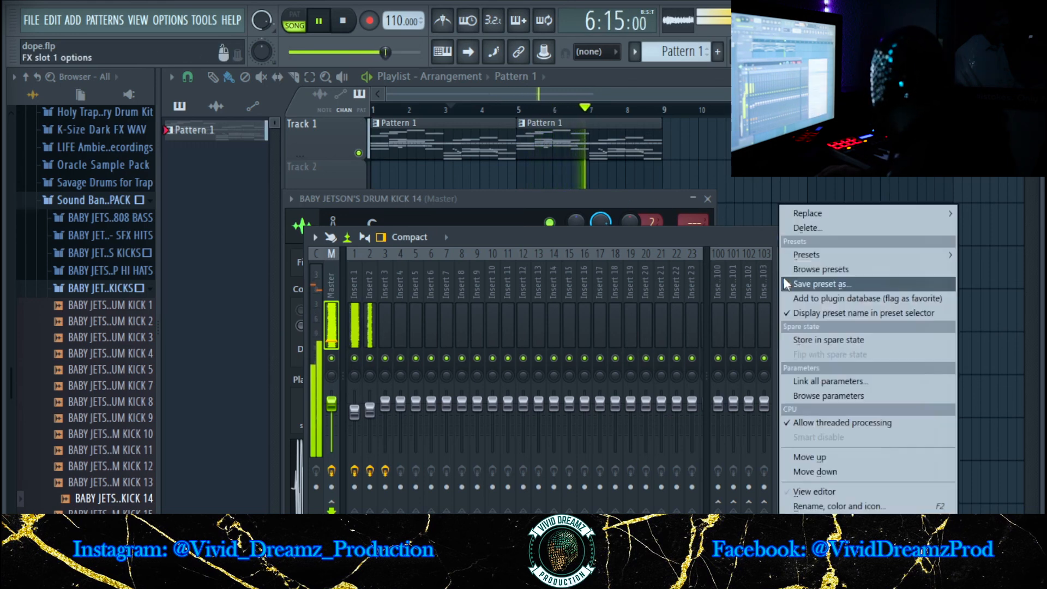
click(800, 228)
click(600, 337)
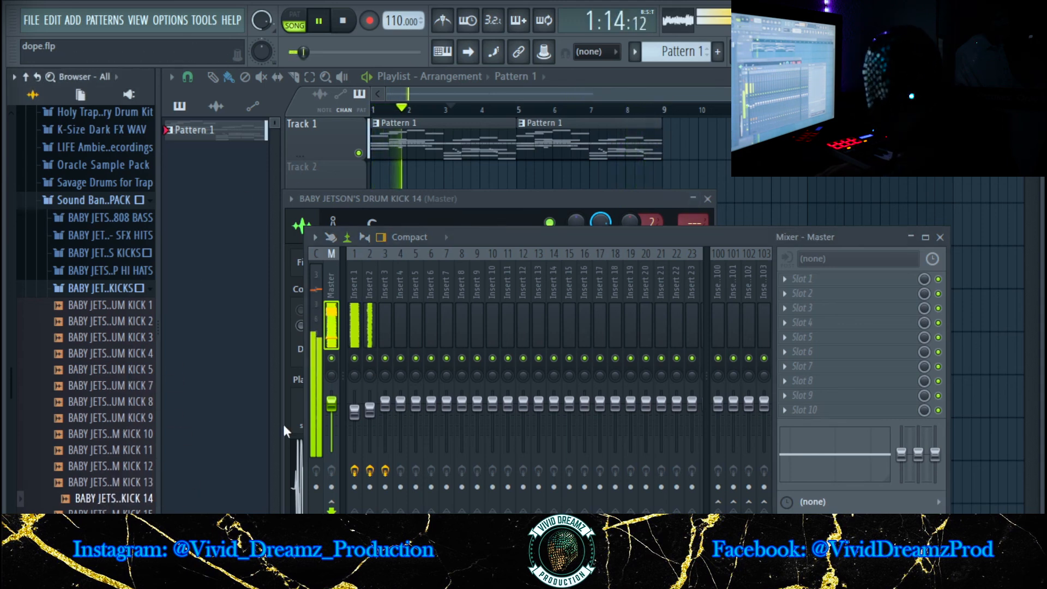
Place a kick 14 hit on the first step of the pattern in the channel rack and play it back.
key(space)
key(F6)
key(space)
key(space)
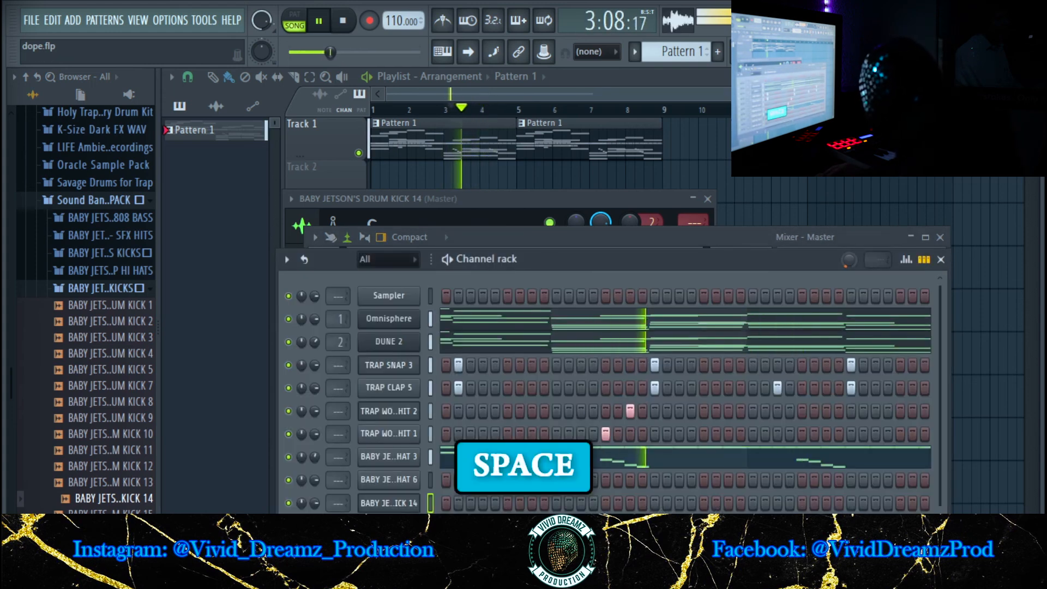
click(446, 502)
key(space)
key(space)
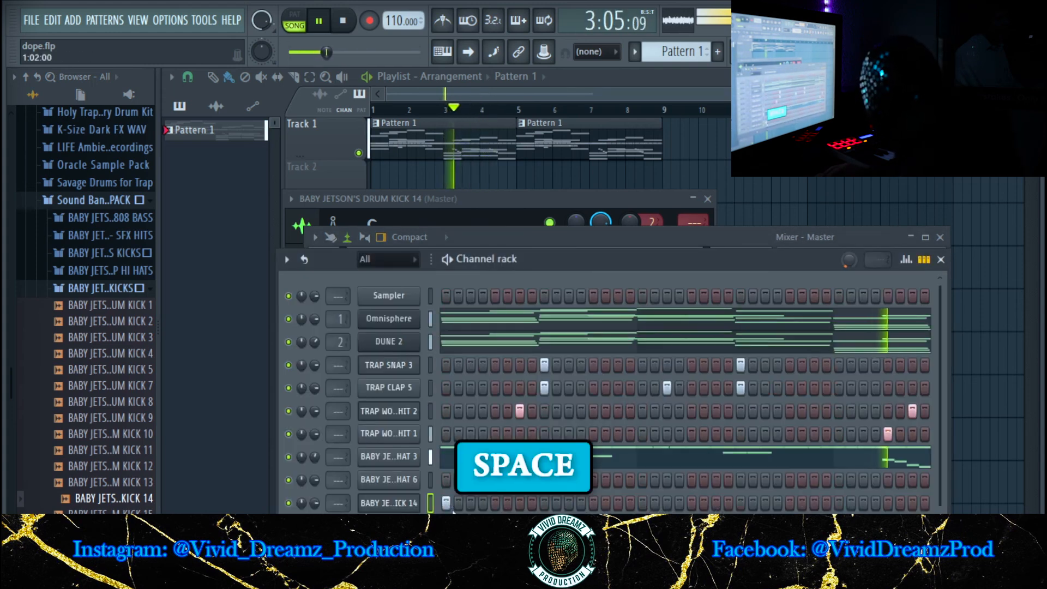